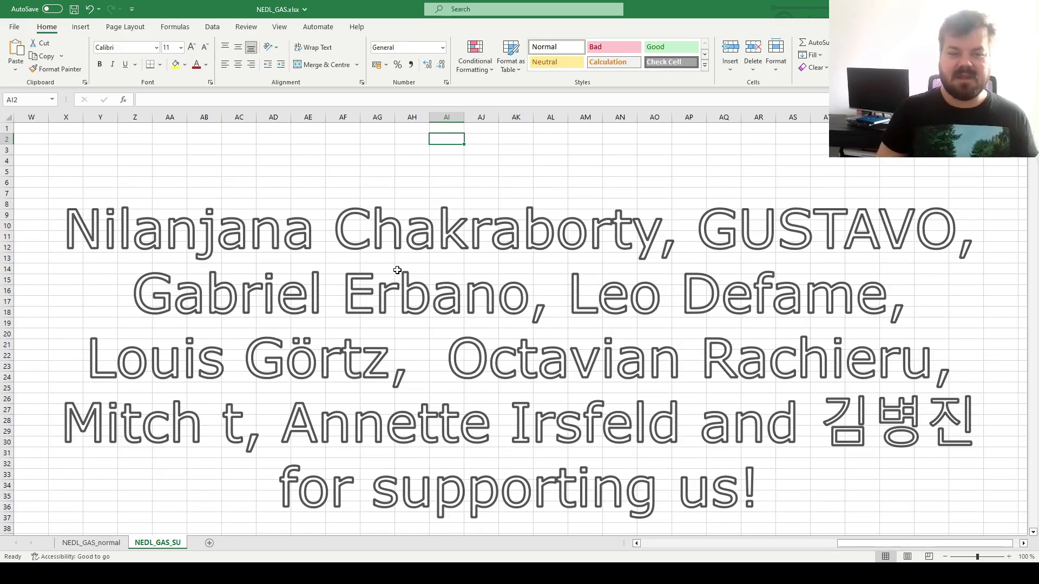
- Calculate the daily S&P 500 return in C3 with =B3/B2-1 and fill the formula down the Return column
{"action": "key", "text": "Home"}
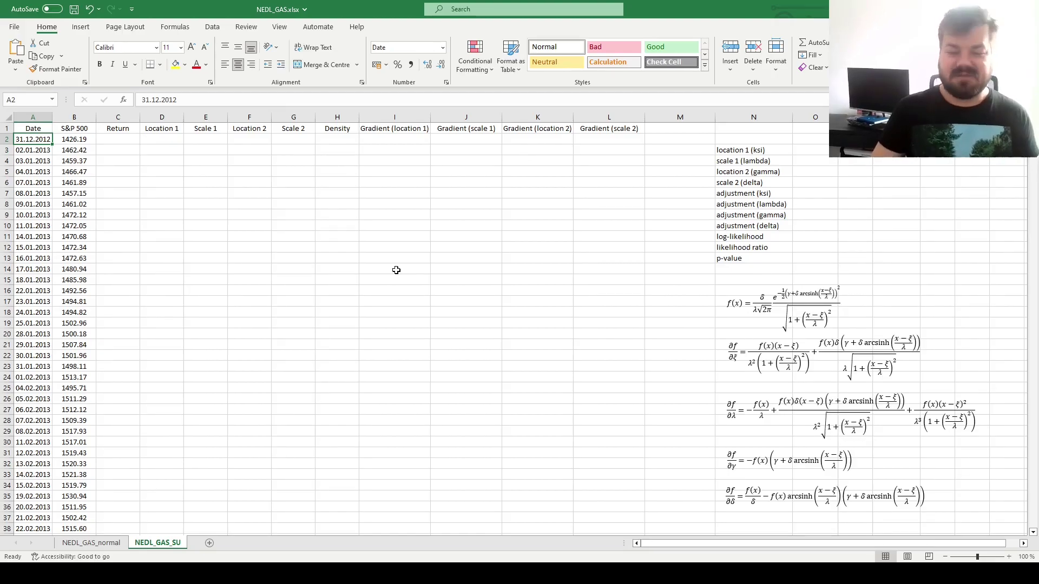
{"action": "left_click", "coordinate": [120, 150]}
{"action": "type", "text": "="}
{"action": "left_click", "coordinate": [71, 151]}
{"action": "type", "text": "/"}
{"action": "left_click", "coordinate": [72, 139]}
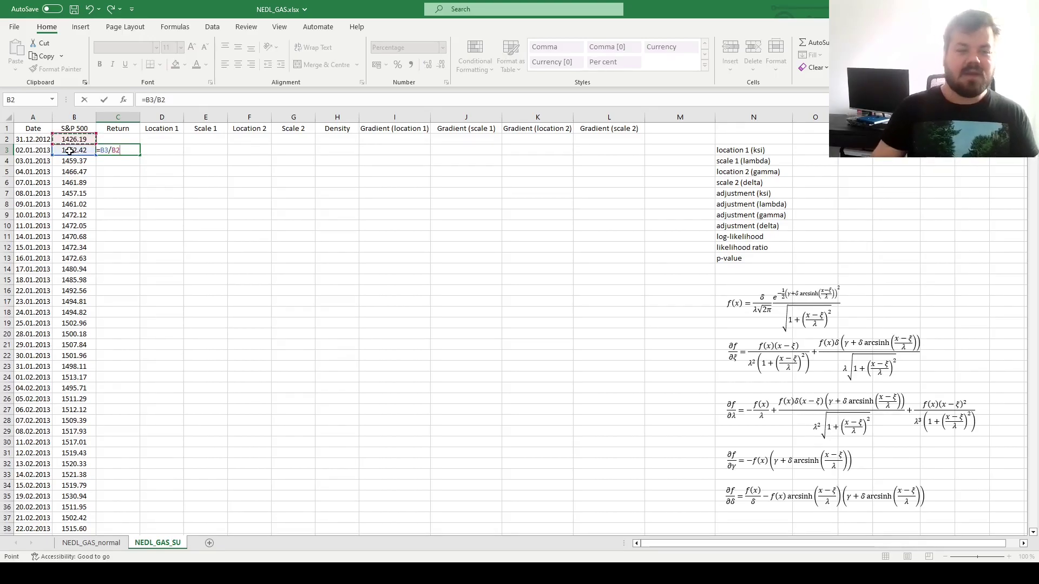
{"action": "type", "text": "-1"}
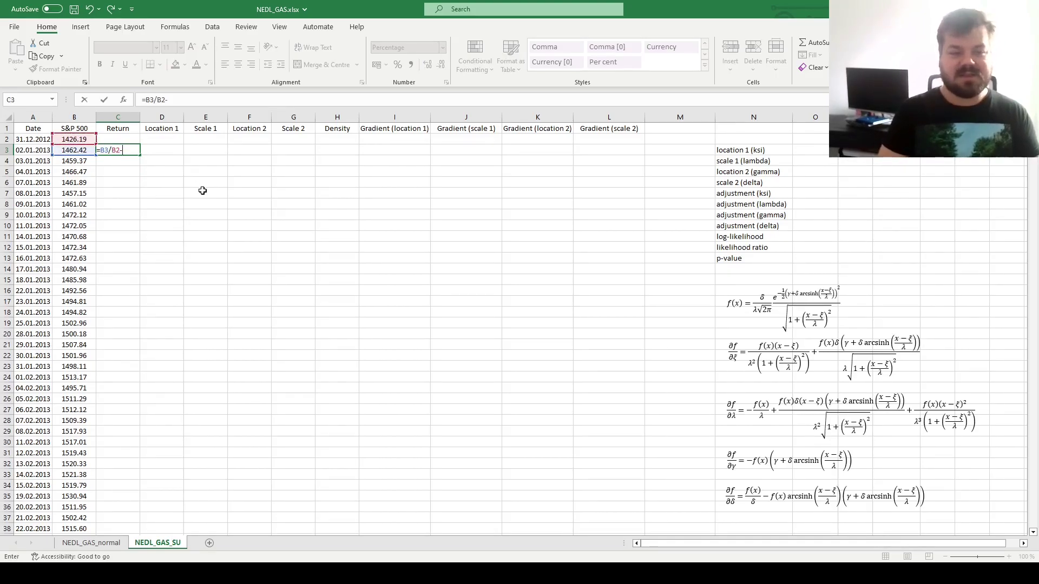
{"action": "key", "text": "ctrl+Return"}
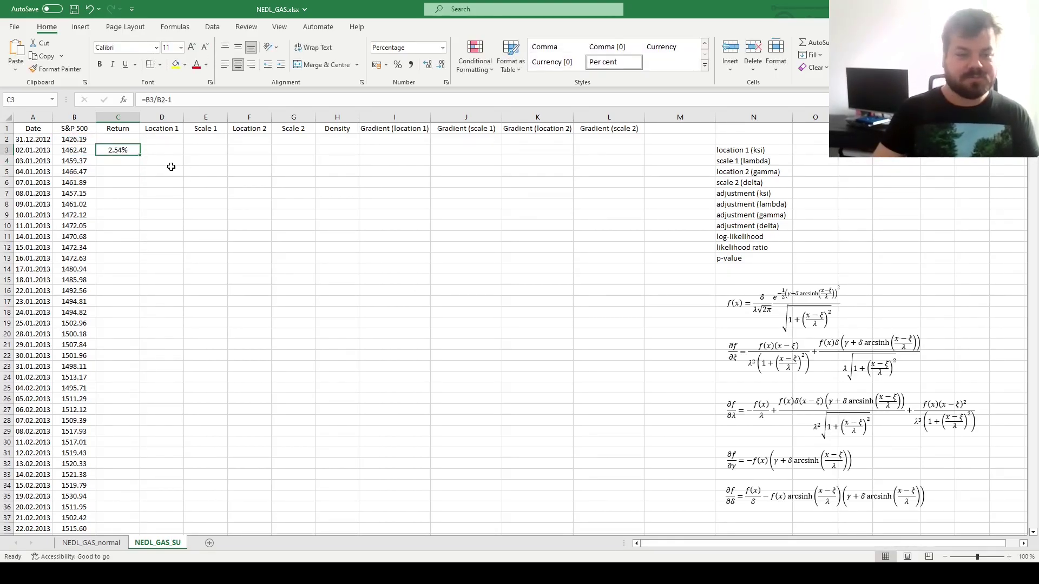
{"action": "double_click", "coordinate": [139, 155]}
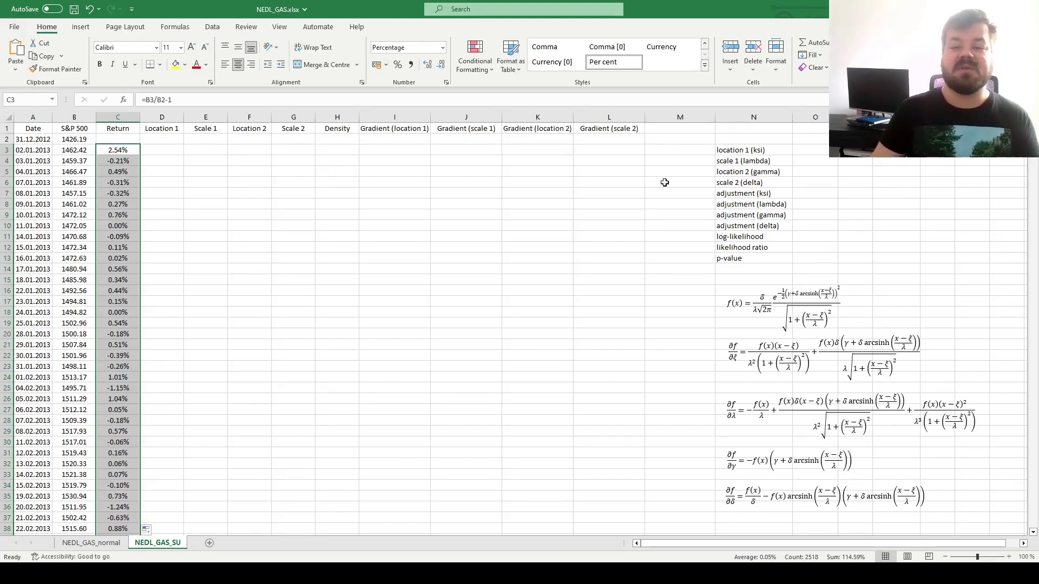
{"action": "left_click", "coordinate": [800, 151]}
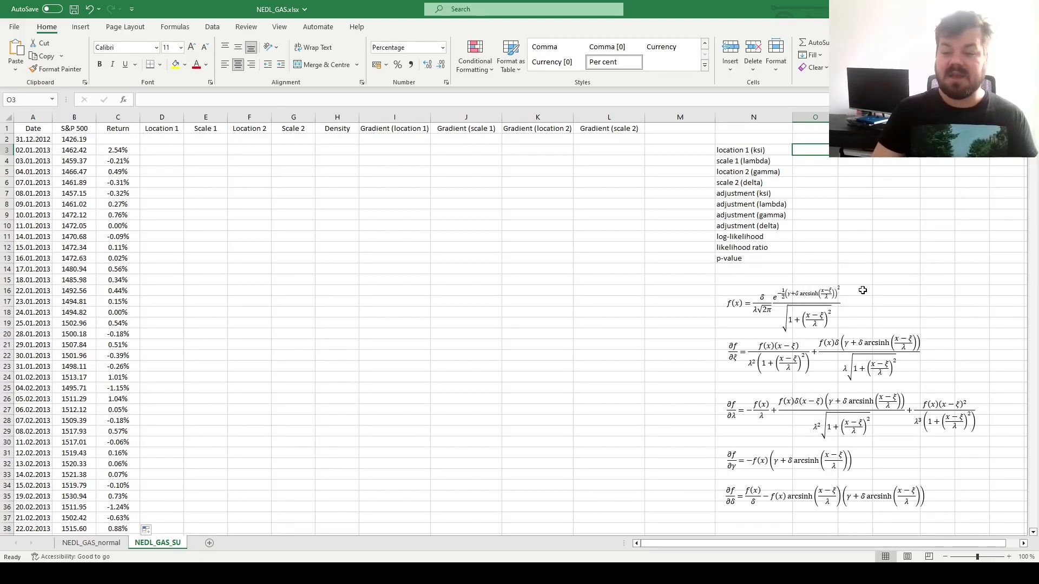
{"action": "left_click", "coordinate": [809, 294]}
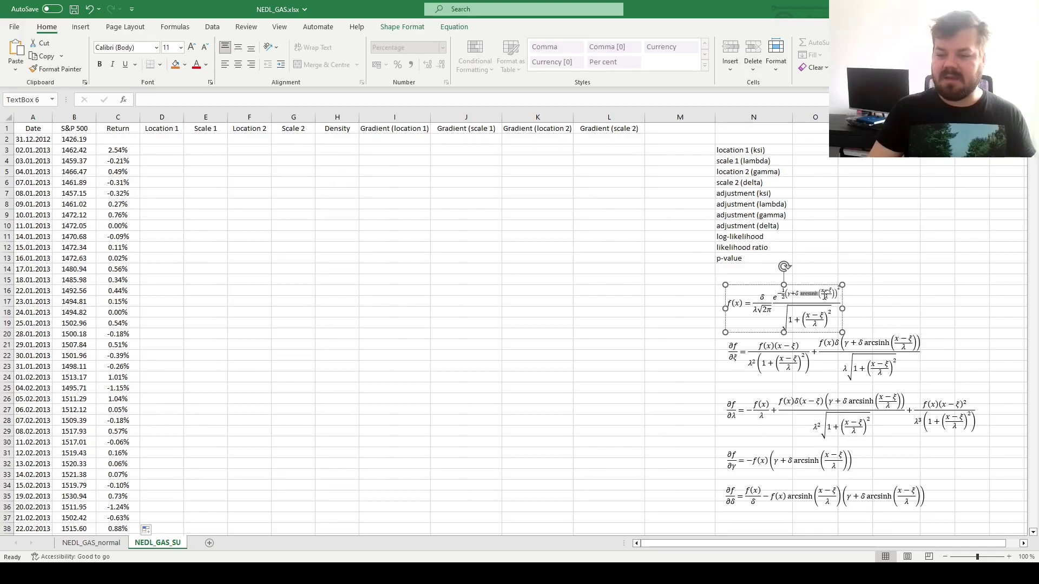
{"action": "left_click", "coordinate": [825, 293]}
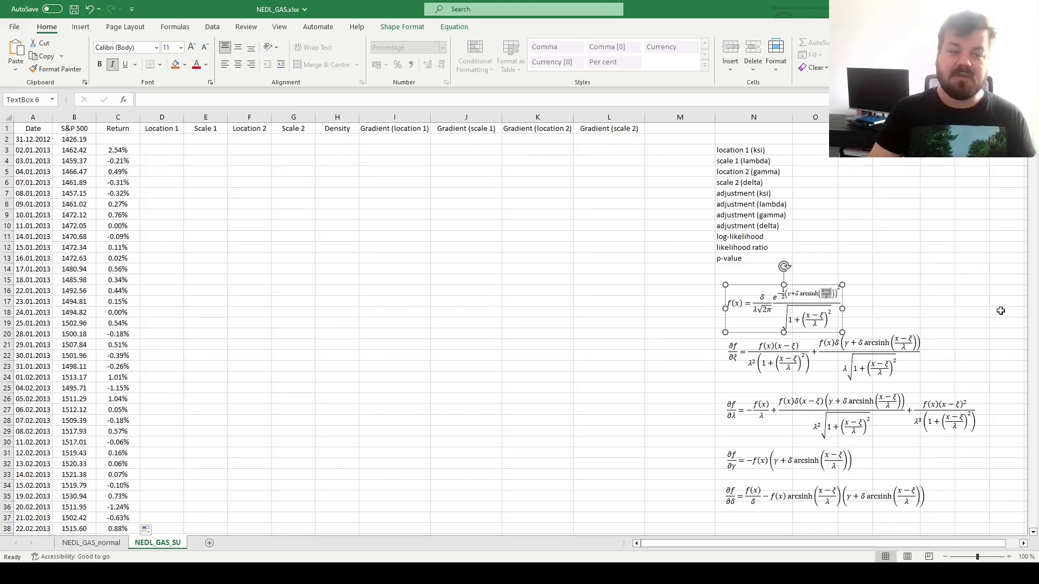
{"action": "left_click", "coordinate": [790, 293]}
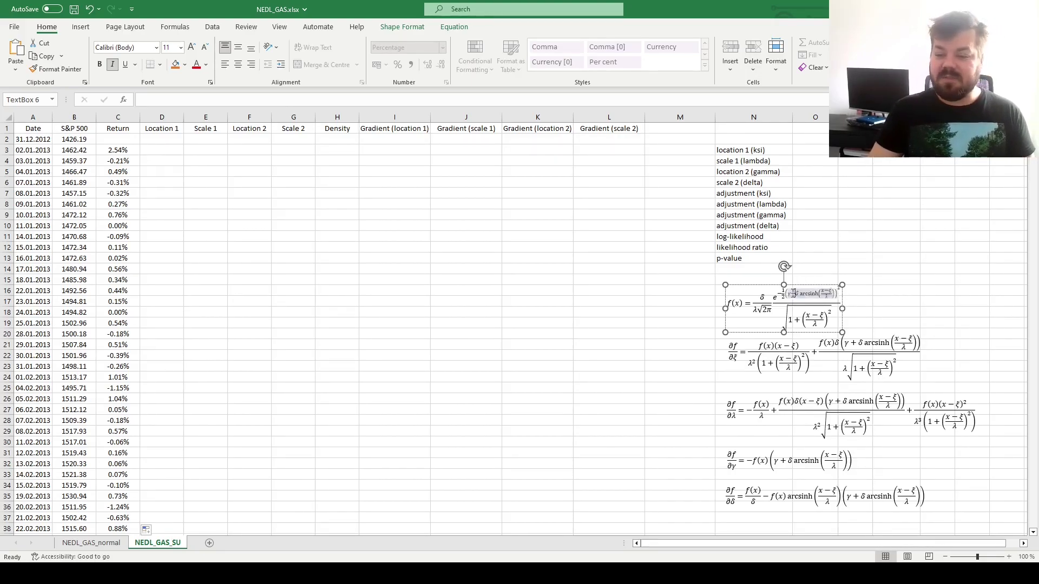
{"action": "left_click", "coordinate": [798, 294]}
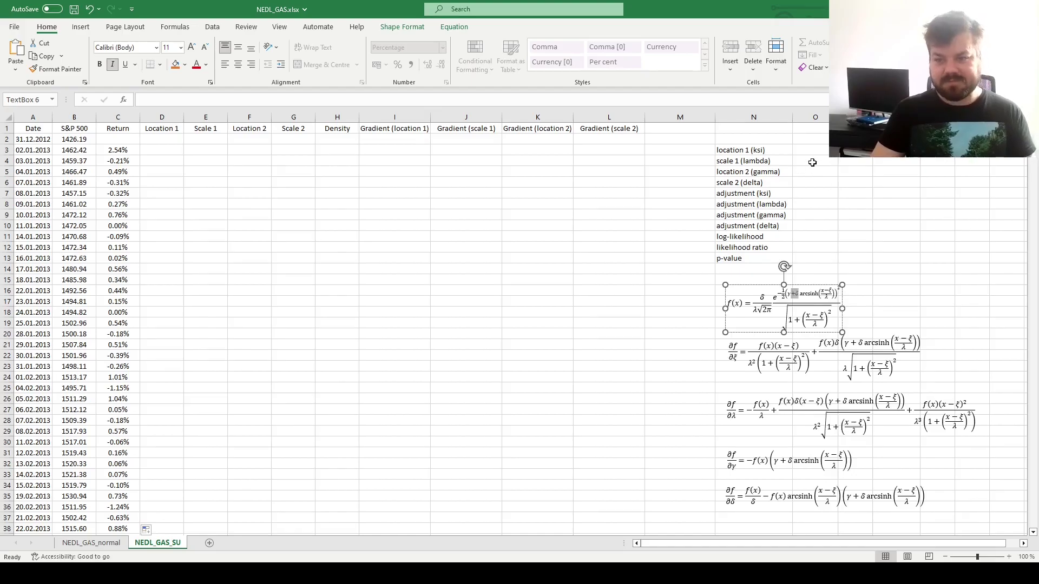
- Enter starting parameters in O3:O6: location 1 of 0%, scale 1 of 1%, location 2 of 0 and scale 2 of 1
{"action": "left_click", "coordinate": [802, 152]}
{"action": "type", "text": "0"}
{"action": "key", "text": "Return"}
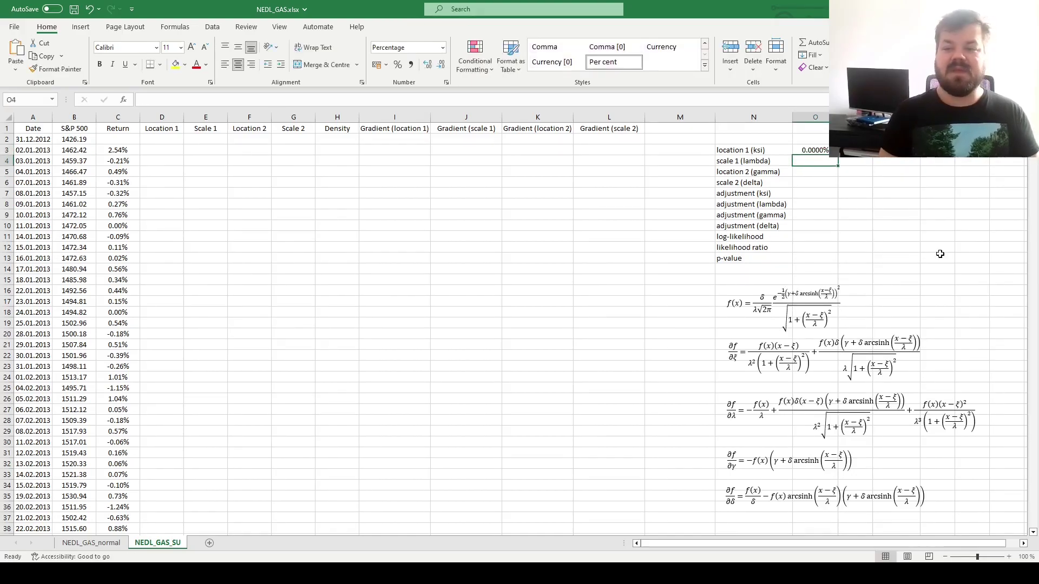
{"action": "type", "text": "1"}
{"action": "key", "text": "Return"}
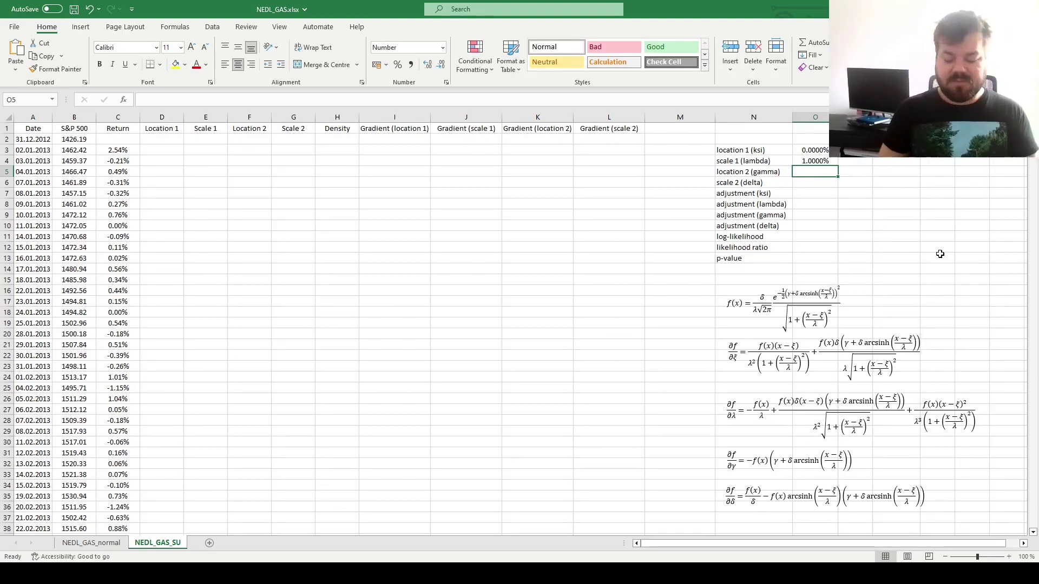
{"action": "type", "text": "0"}
{"action": "key", "text": "Return"}
{"action": "type", "text": "1"}
{"action": "key", "text": "Return"}
- Link the first-row Location 1 in D3 to the ksi parameter in O3 and Scale 1 in E3 to lambda in O4
{"action": "left_click", "coordinate": [173, 152]}
{"action": "type", "text": "="}
{"action": "left_click", "coordinate": [812, 150]}
{"action": "key", "text": "Tab"}
{"action": "left_click", "coordinate": [229, 146]}
{"action": "key", "text": "Left"}
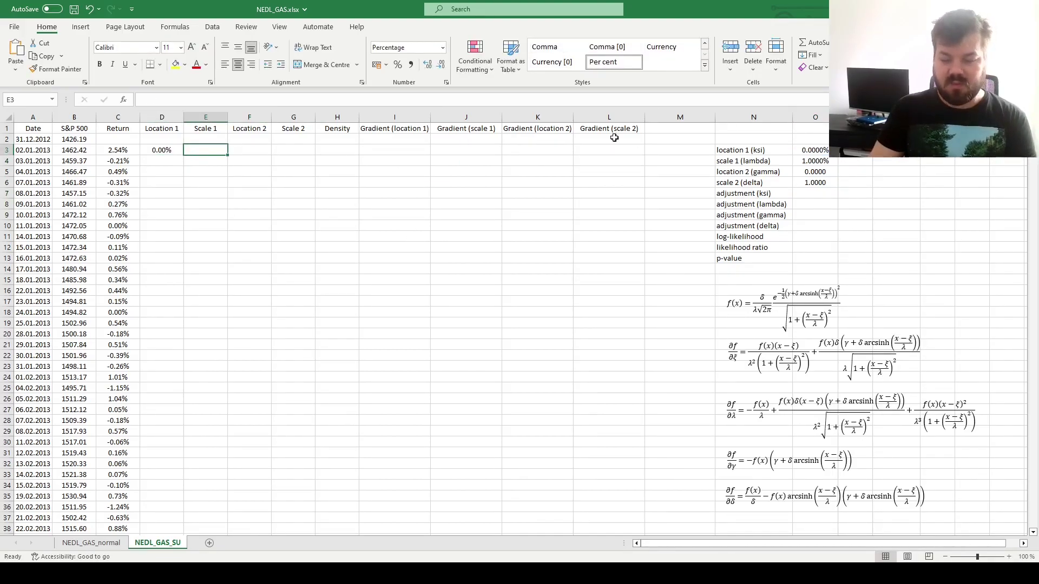
{"action": "type", "text": "="}
{"action": "left_click", "coordinate": [812, 161]}
{"action": "key", "text": "Tab"}
- Link the first-row Location 2 in F3 to the gamma parameter in O5 and Scale 2 in G3 to delta in O6
{"action": "type", "text": "="}
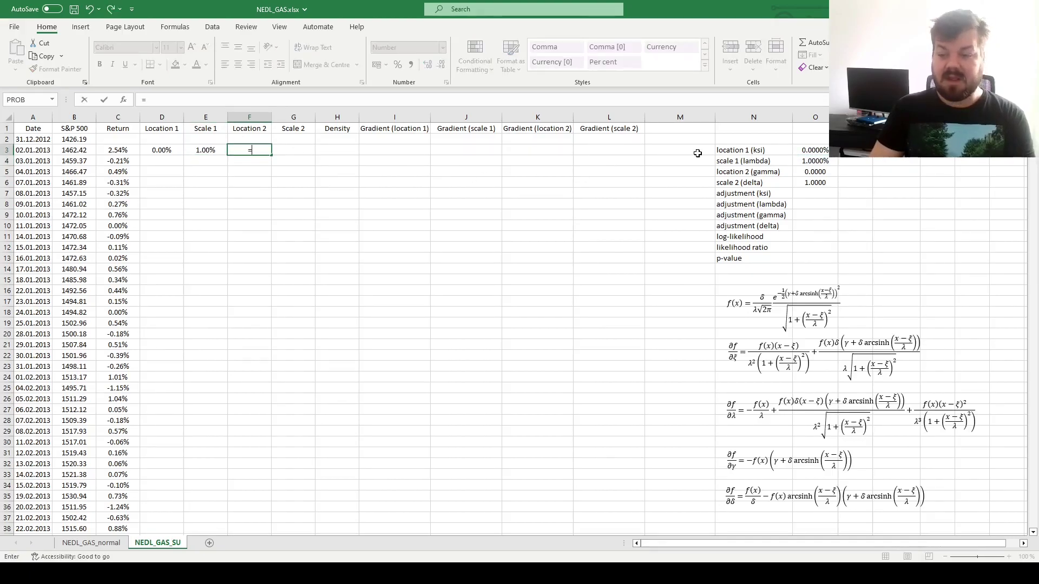
{"action": "left_click", "coordinate": [815, 172]}
{"action": "key", "text": "Tab"}
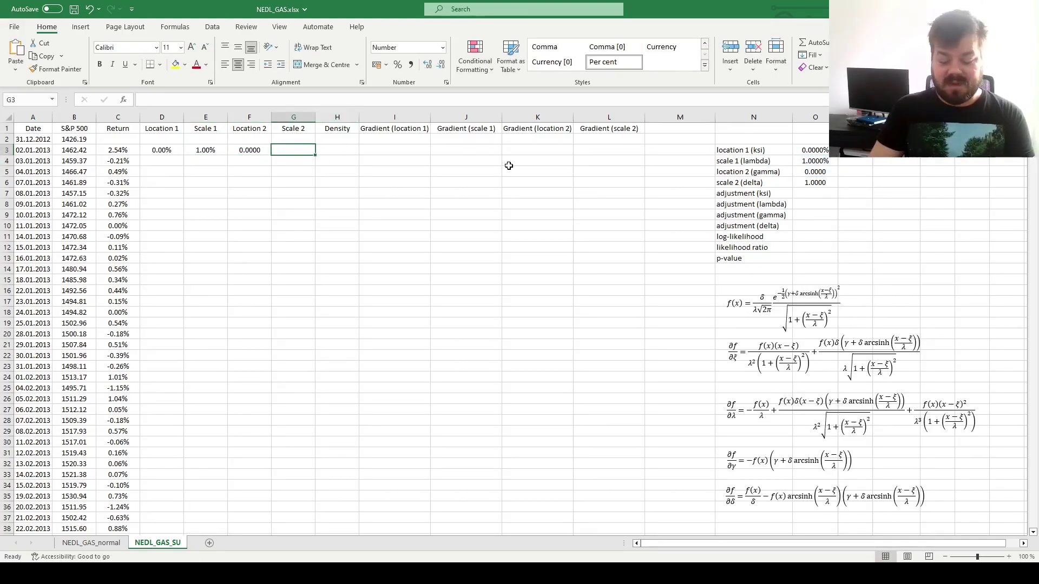
{"action": "type", "text": "="}
{"action": "left_click", "coordinate": [807, 183]}
{"action": "key", "text": "Return"}
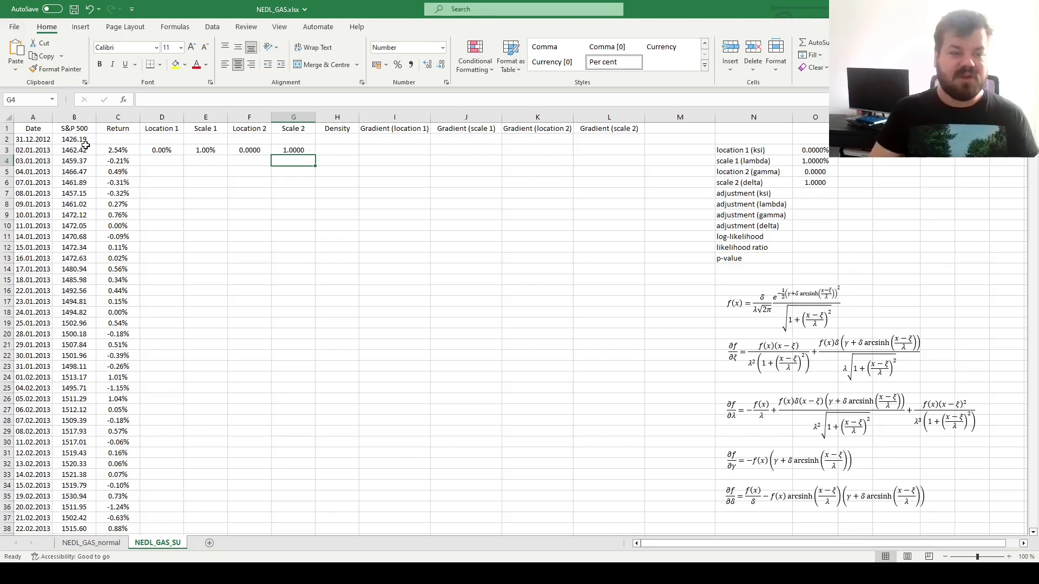
- Start the density formula in H3 with the scaling factor =G3/(E3*SQRT(2*PI())) multiplied by an EXP function
{"action": "left_click", "coordinate": [331, 150]}
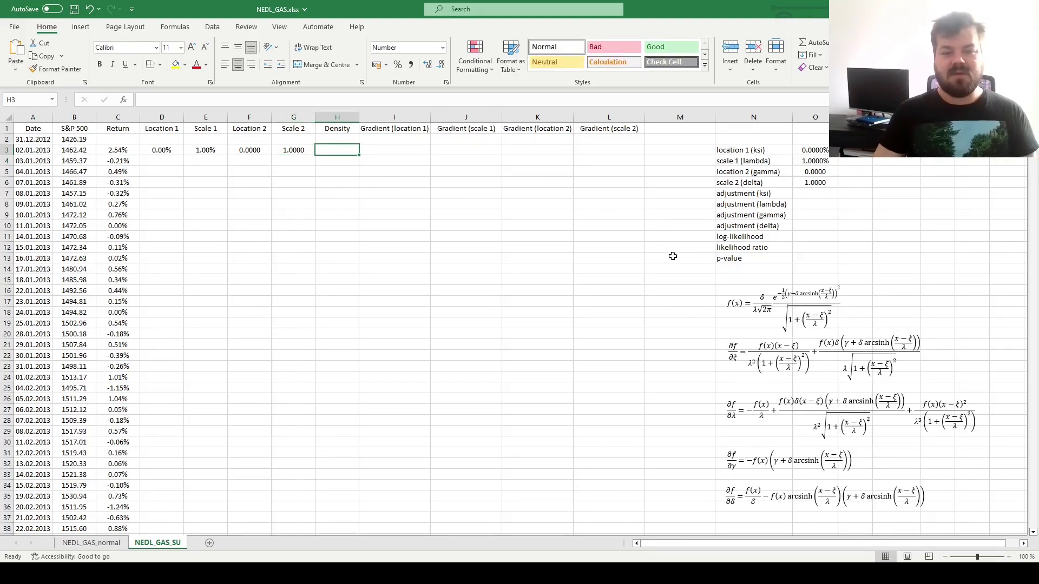
{"action": "left_click", "coordinate": [732, 319]}
{"action": "left_click", "coordinate": [449, 306]}
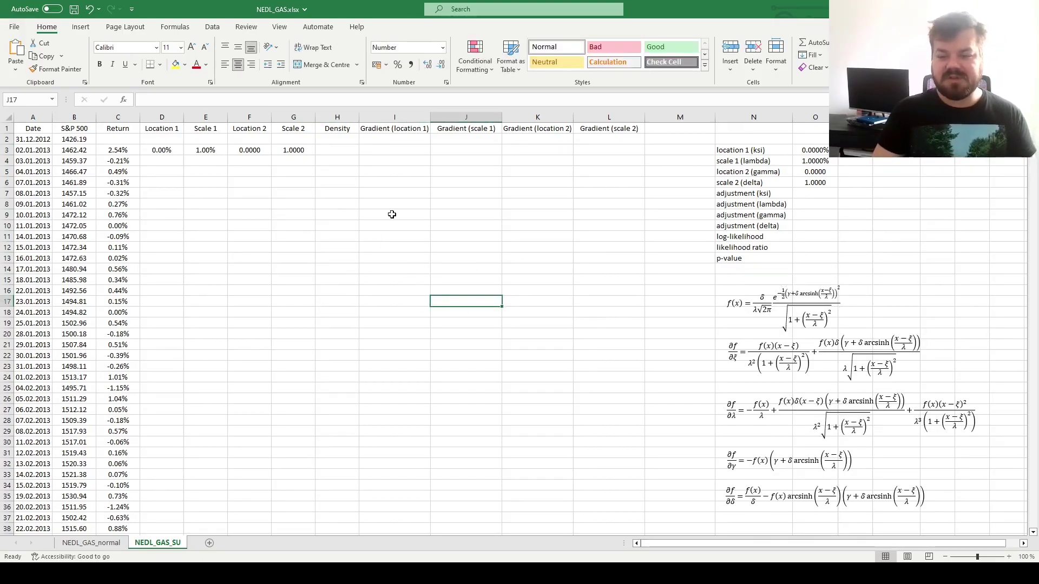
{"action": "left_click", "coordinate": [350, 145]}
{"action": "type", "text": "="}
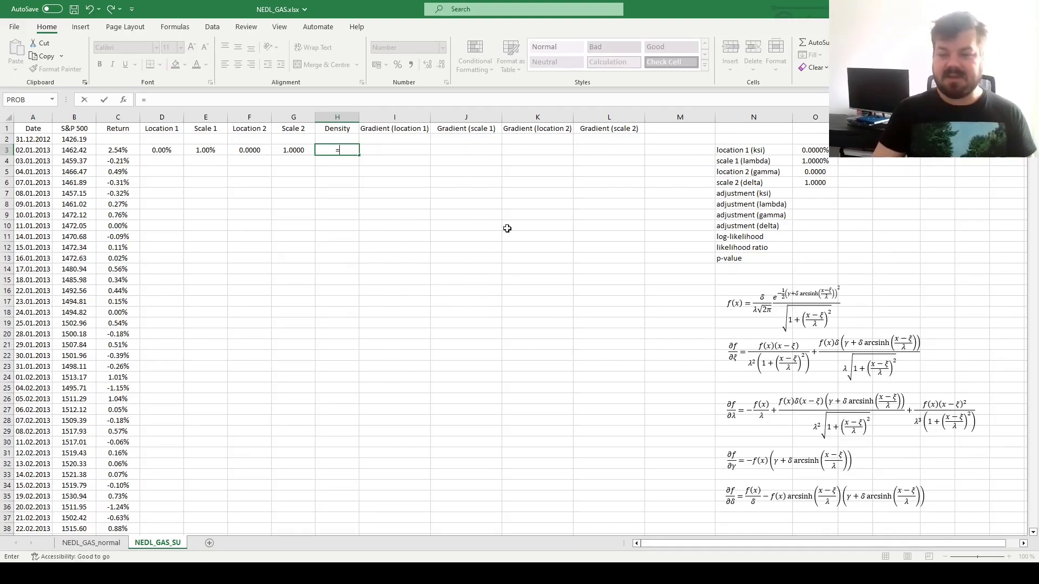
{"action": "left_click", "coordinate": [295, 151]}
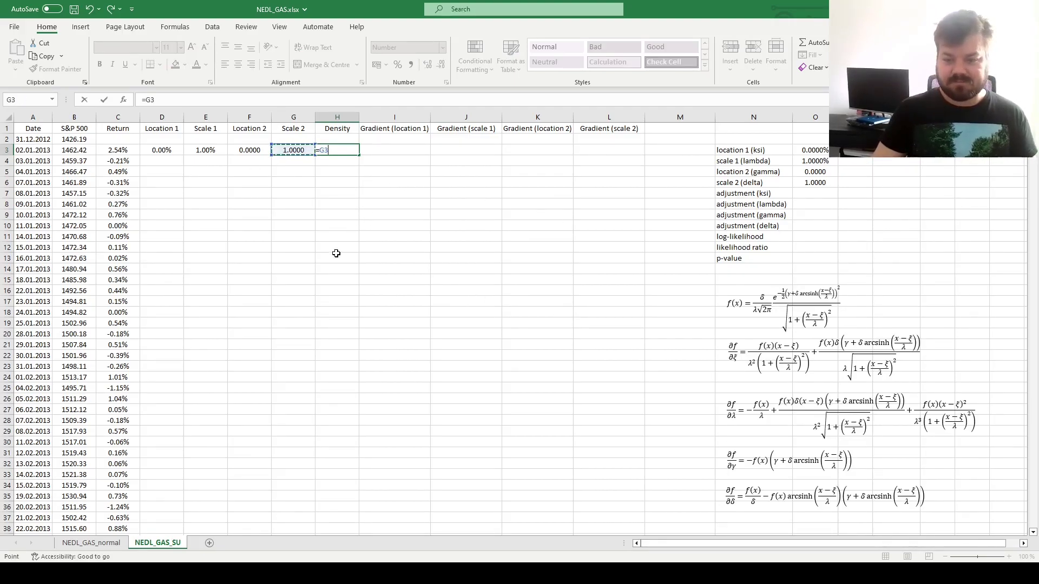
{"action": "type", "text": "/("}
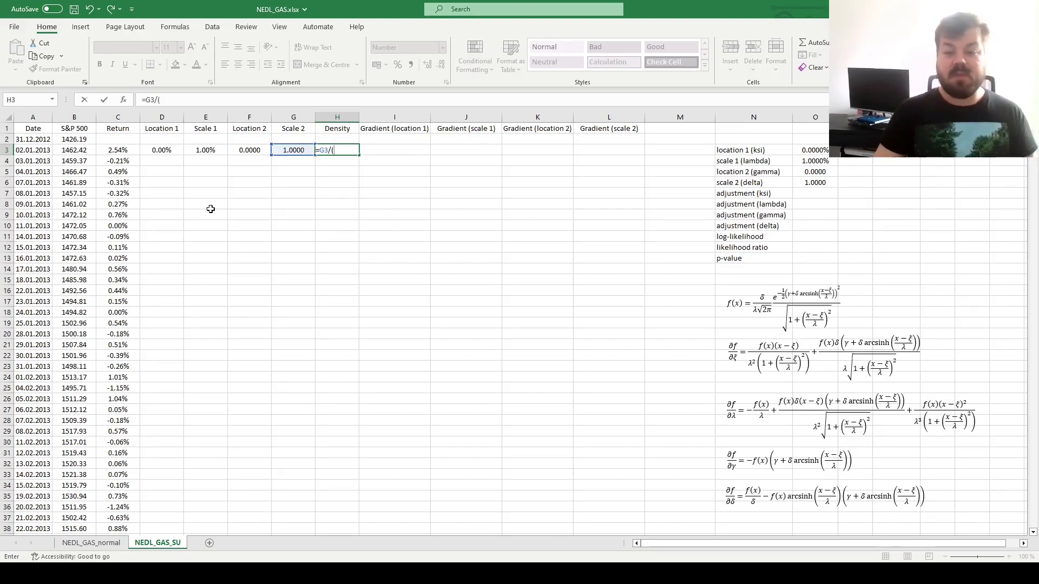
{"action": "left_click", "coordinate": [212, 149]}
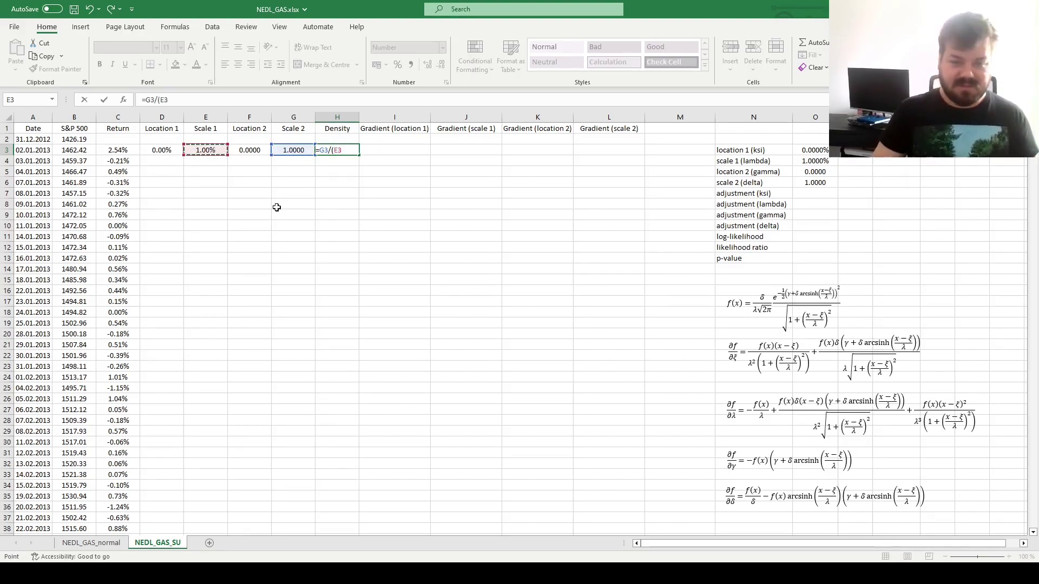
{"action": "type", "text": "*SQRT("}
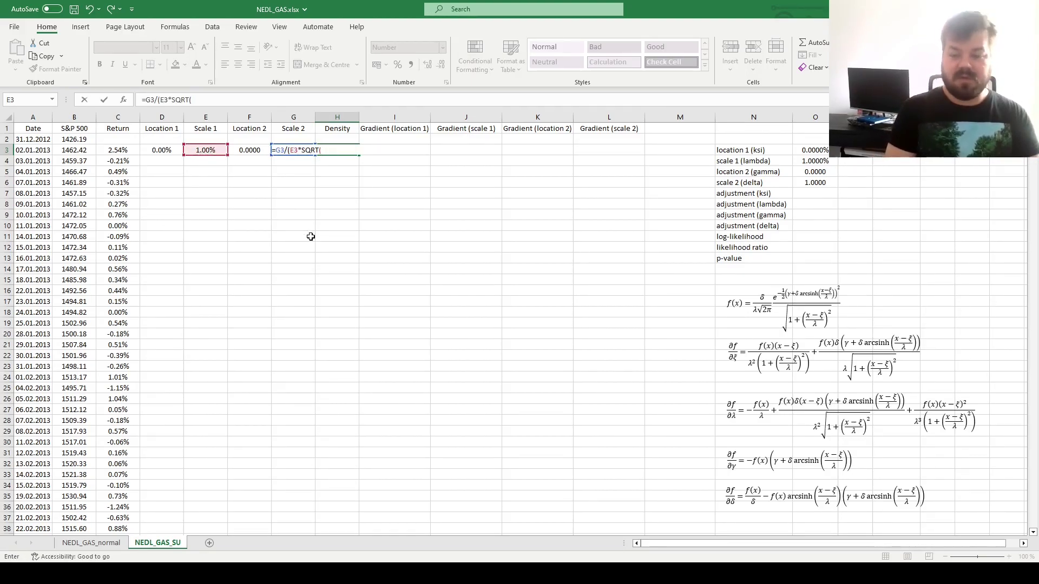
{"action": "type", "text": "2*PI()))*EXP("}
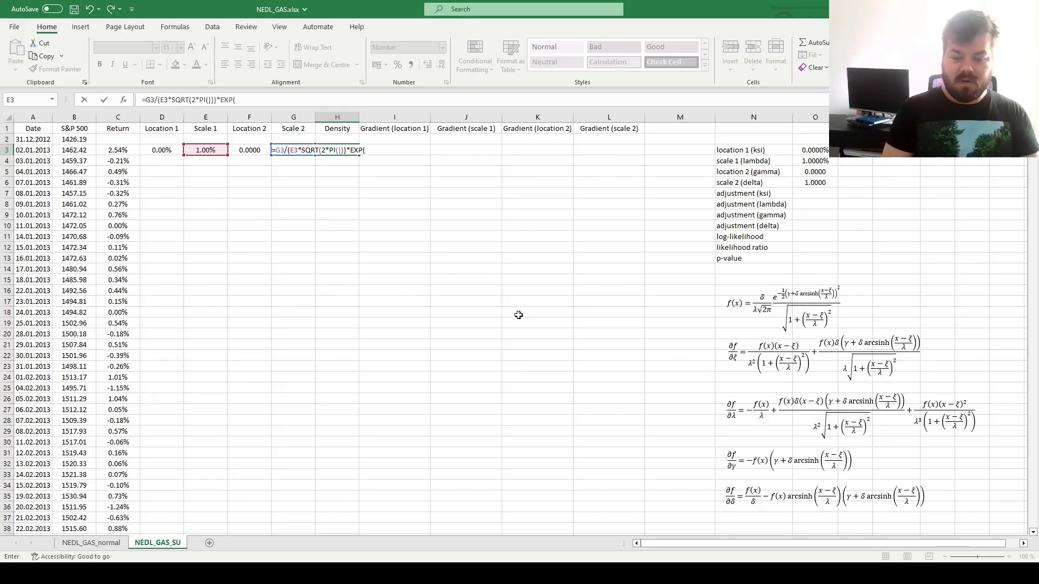
- Begin the EXP argument of the H3 density formula with -1/2*(F3 + G3*, combining Location 2 and Scale 2
{"action": "type", "text": "1/2*("}
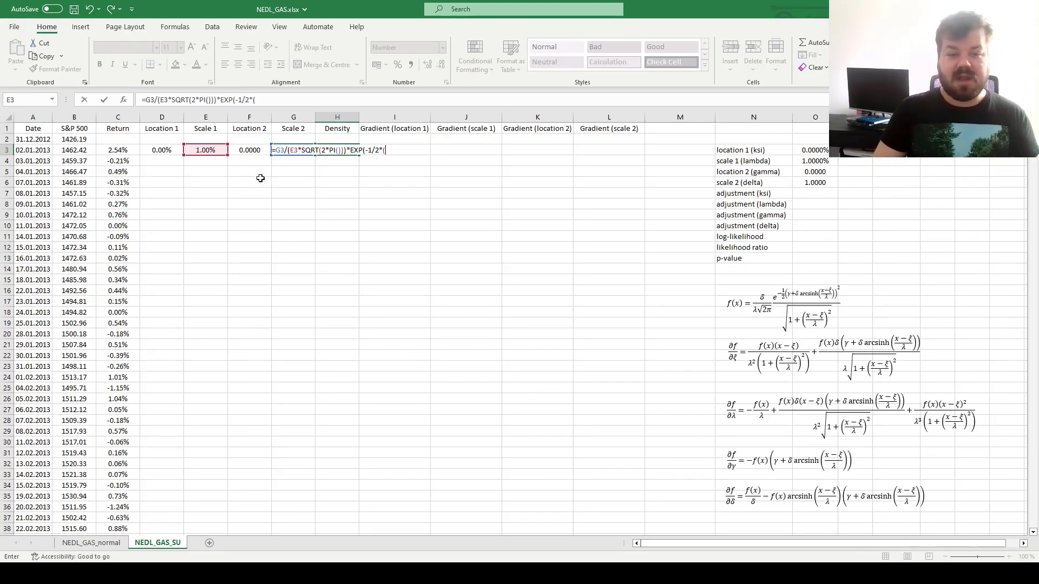
{"action": "left_click", "coordinate": [248, 154]}
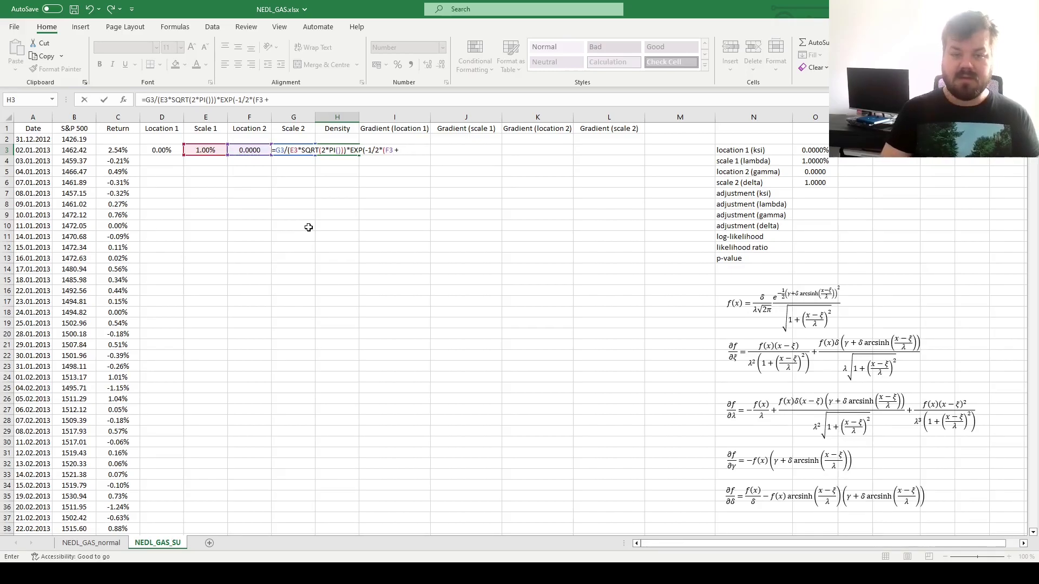
{"action": "type", "text": "+"}
{"action": "key", "text": "Left"}
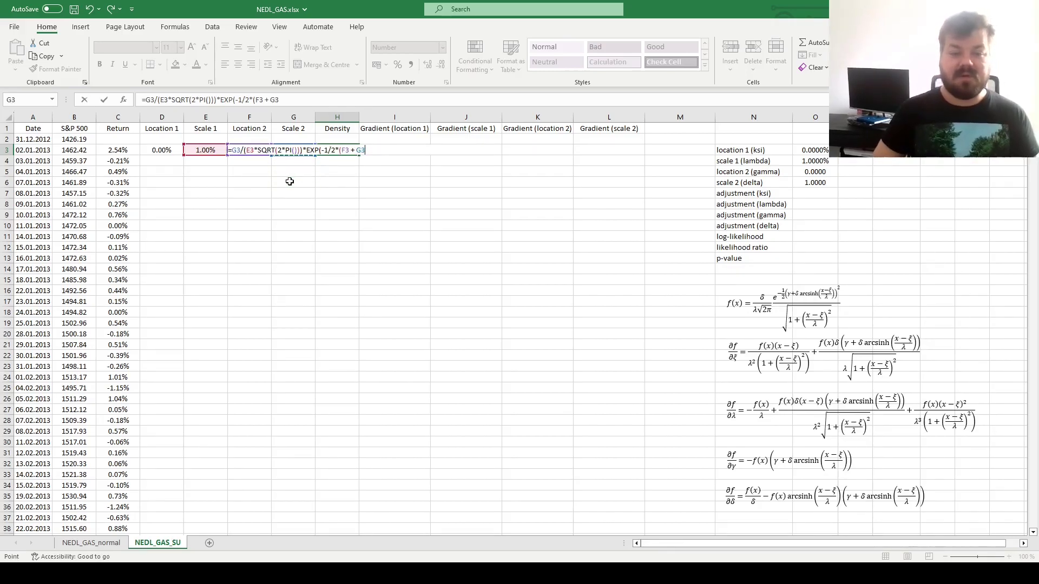
{"action": "type", "text": "*"}
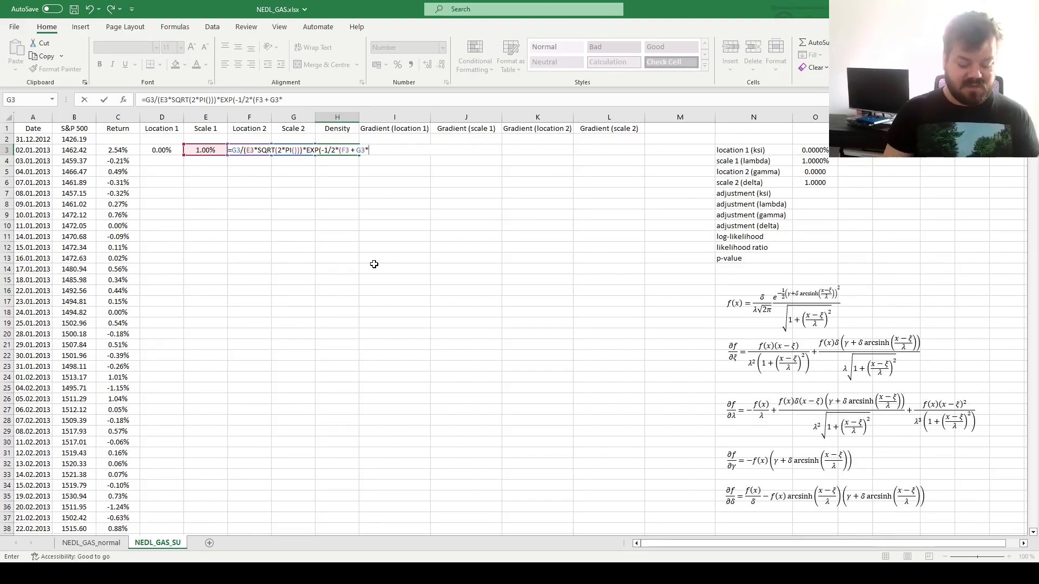
- Complete the EXP argument in H3 with ASINH((C3-D3)/E3), squaring the bracketed sum and closing the EXP function
{"action": "type", "text": "A"}
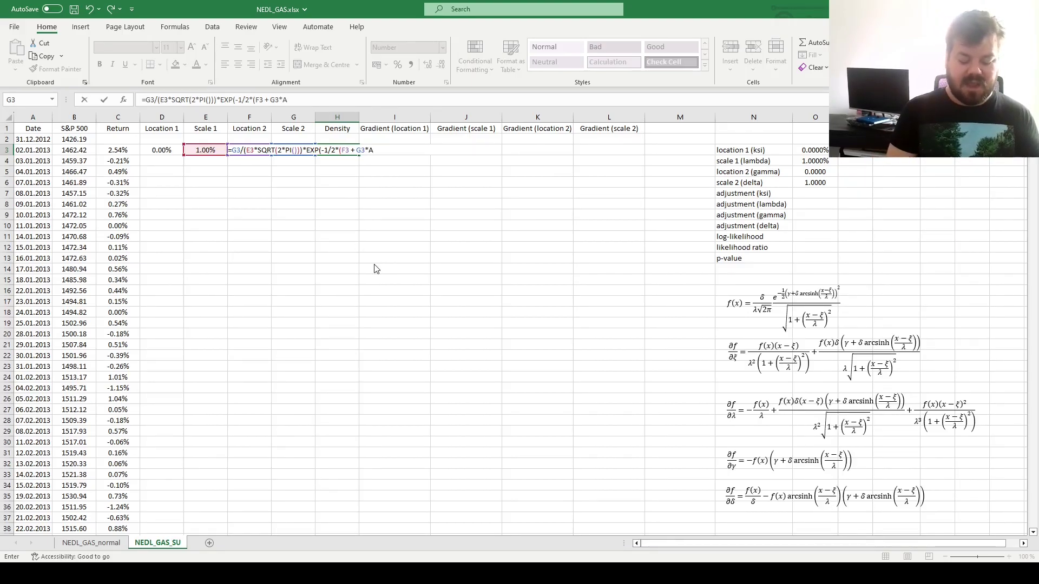
{"action": "type", "text": "SINH(("}
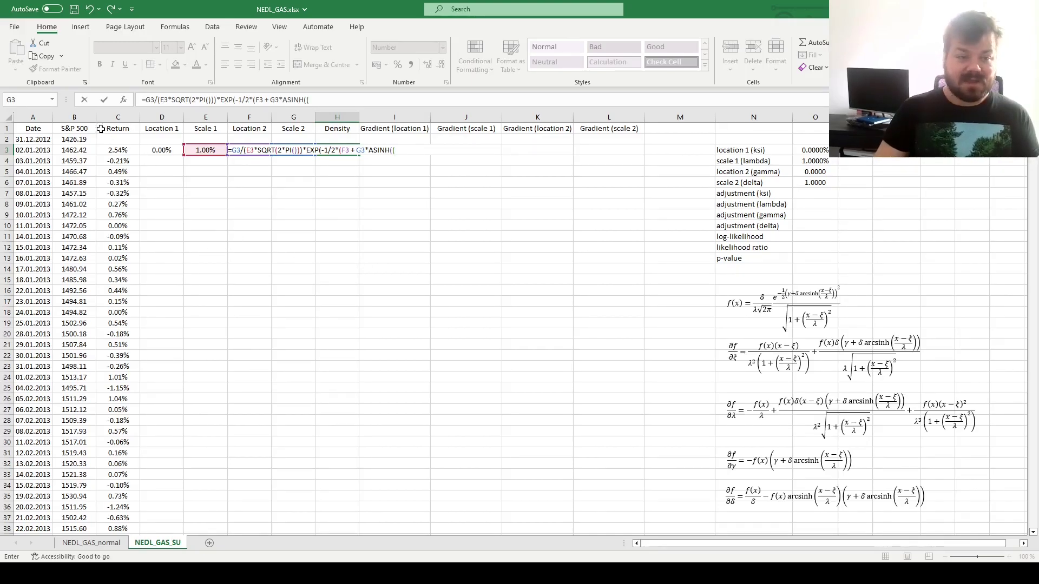
{"action": "left_click", "coordinate": [116, 151]}
{"action": "type", "text": "-"}
{"action": "left_click", "coordinate": [160, 151]}
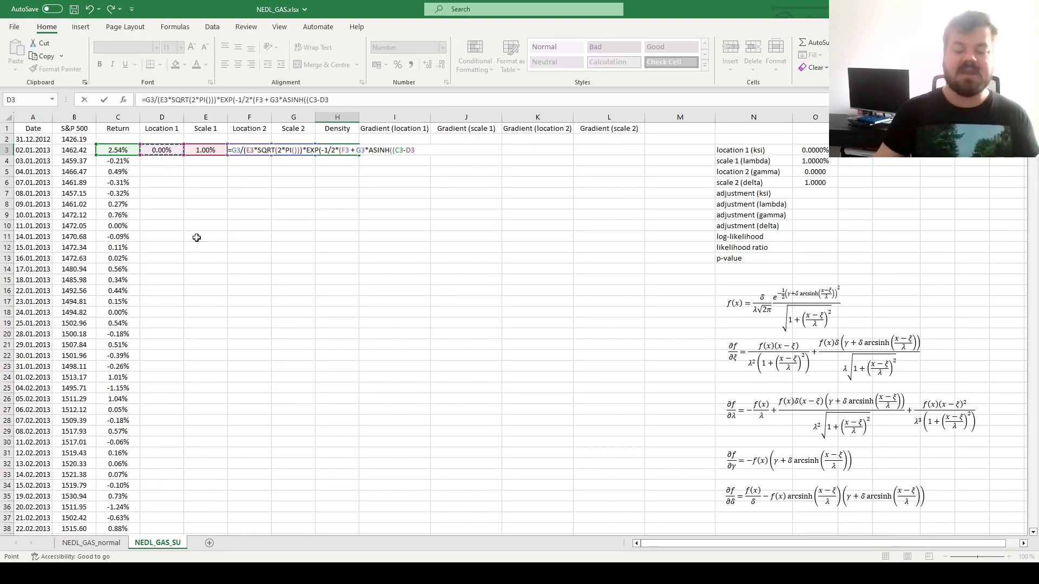
{"action": "type", "text": ")/"}
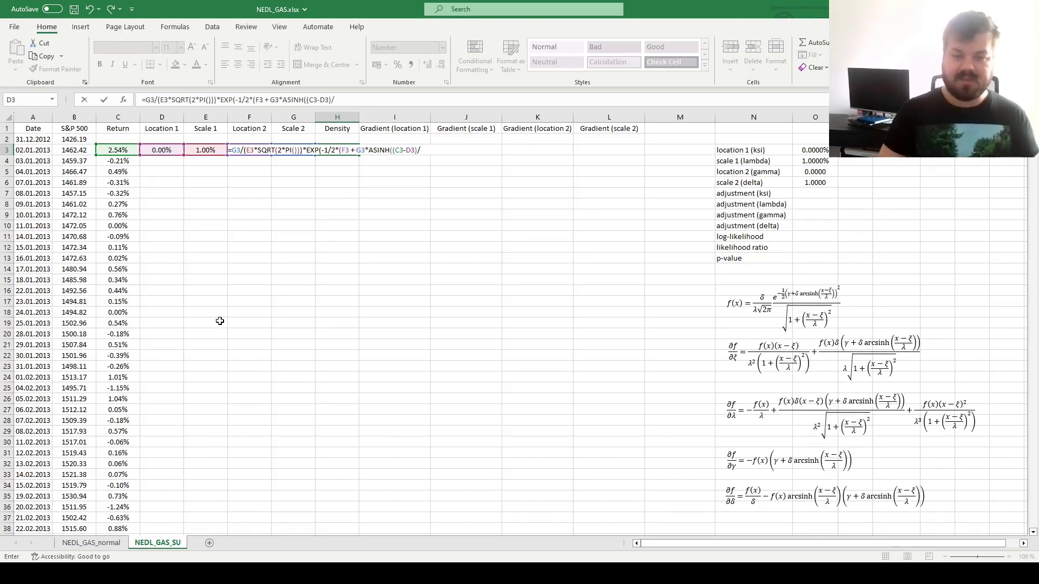
{"action": "left_click", "coordinate": [203, 152]}
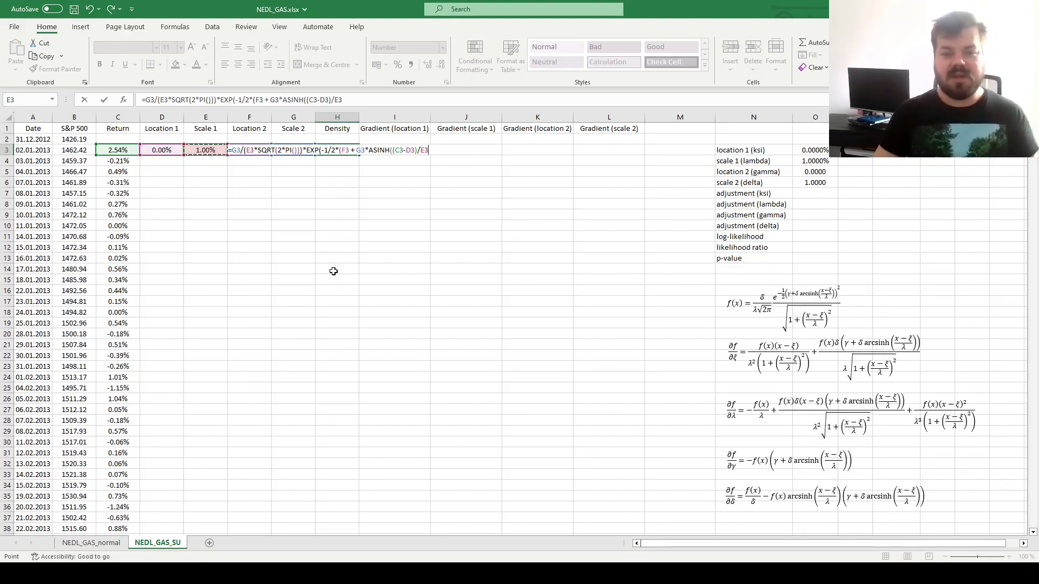
{"action": "type", "text": ")^2"}
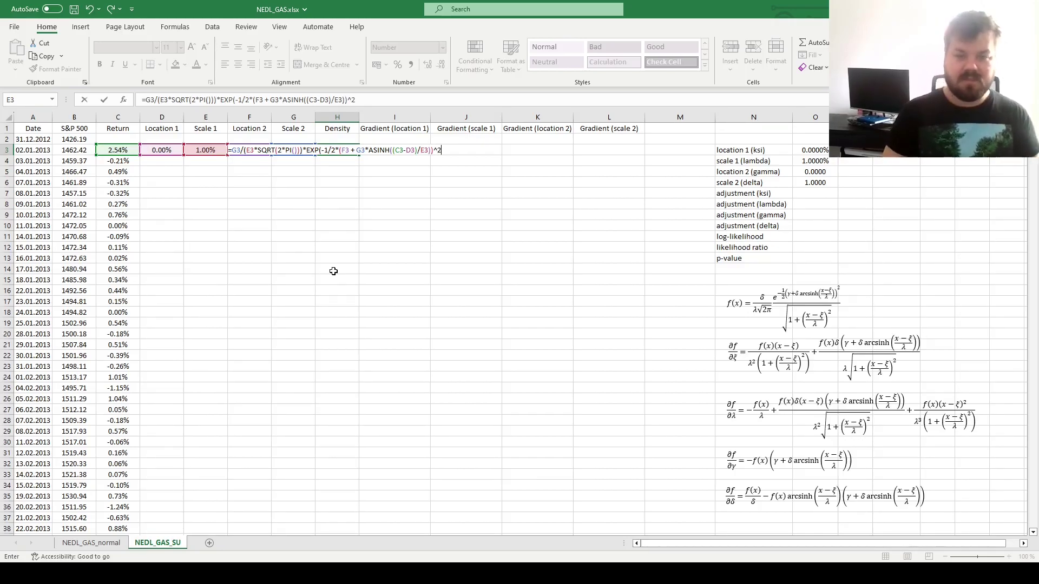
{"action": "type", "text": ")"}
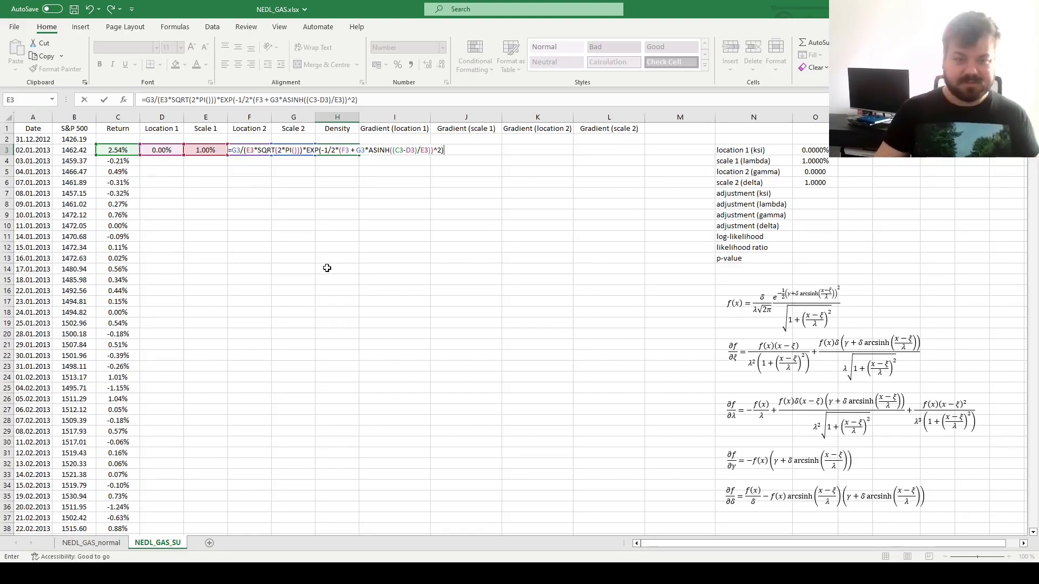
- Finish the H3 density formula by dividing by SQRT(1 + ((C3-D3)/E3)^2) and enter it
{"action": "type", "text": "/SQRT("}
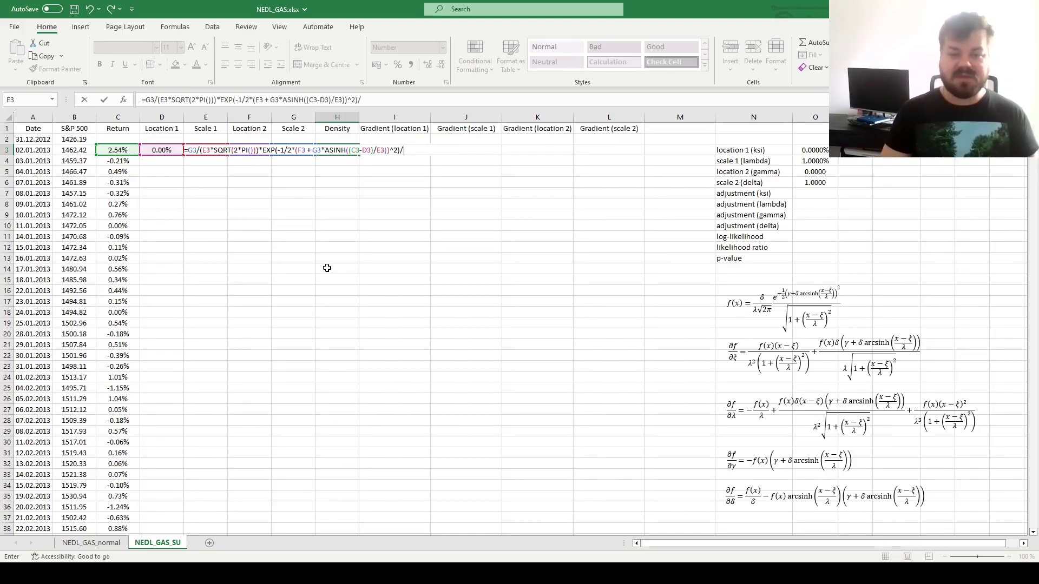
{"action": "type", "text": "1 "}
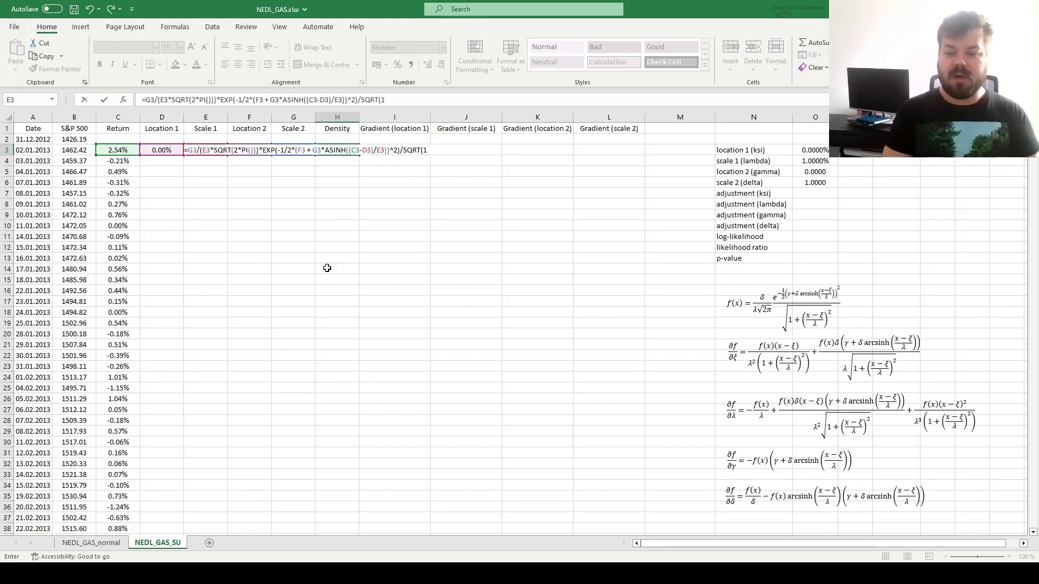
{"action": "type", "text": "+ (("}
{"action": "left_click", "coordinate": [114, 152]}
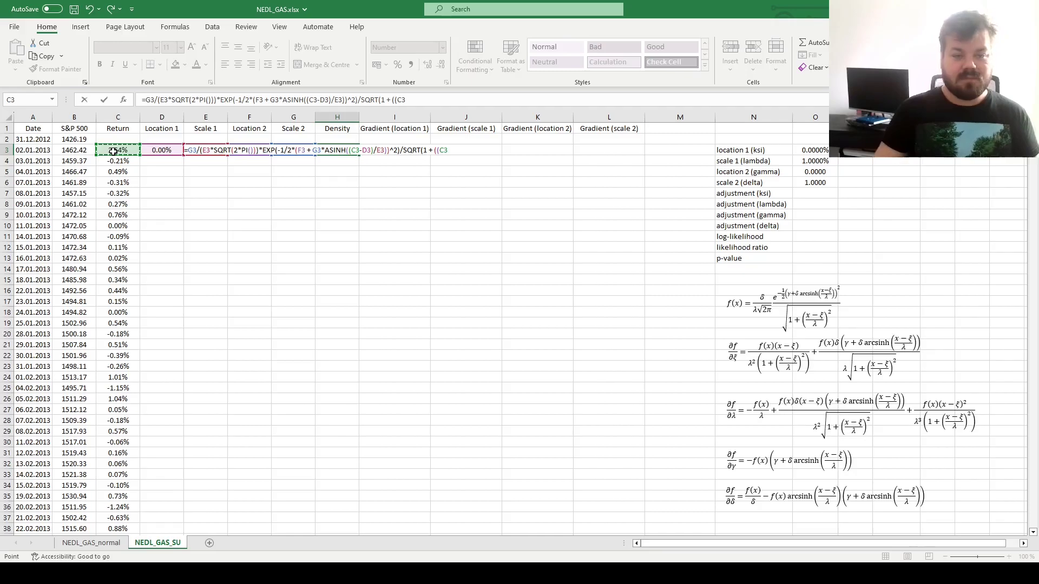
{"action": "type", "text": "-"}
{"action": "left_click", "coordinate": [156, 151]}
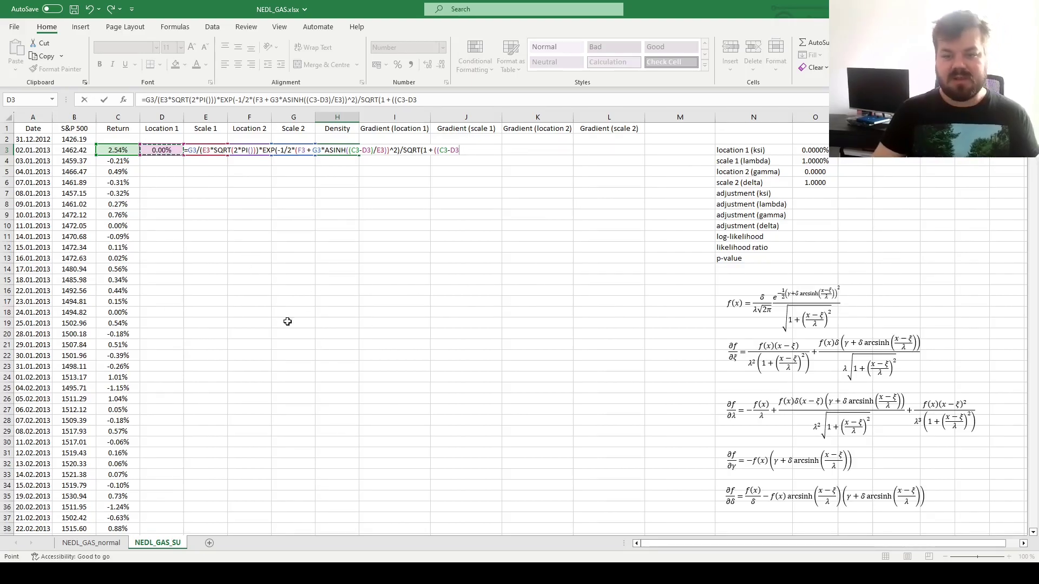
{"action": "type", "text": ")/"}
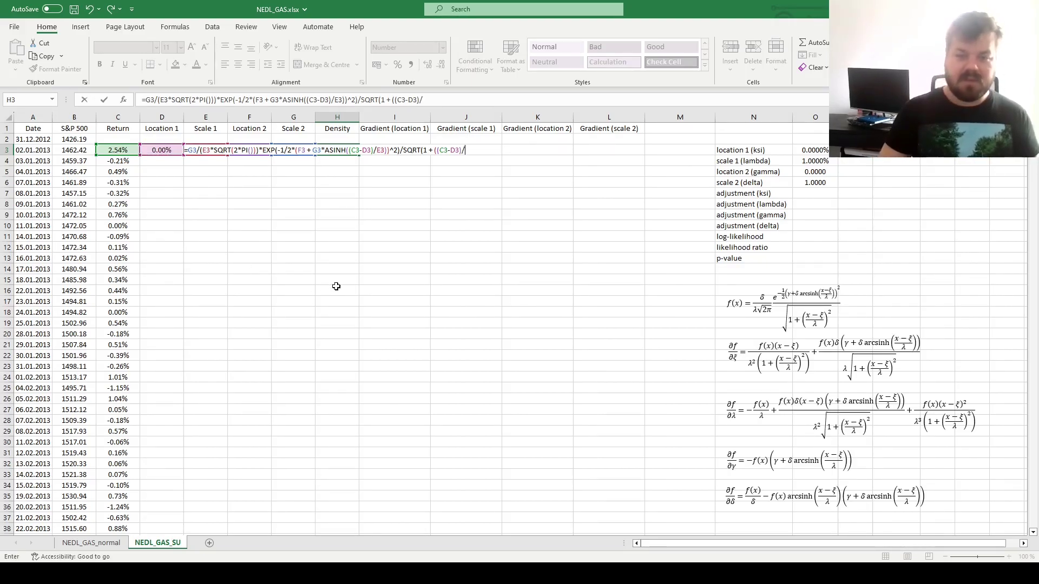
{"action": "left_click", "coordinate": [195, 179]}
{"action": "key", "text": "Up"}
{"action": "key", "text": "Up"}
{"action": "key", "text": "Up"}
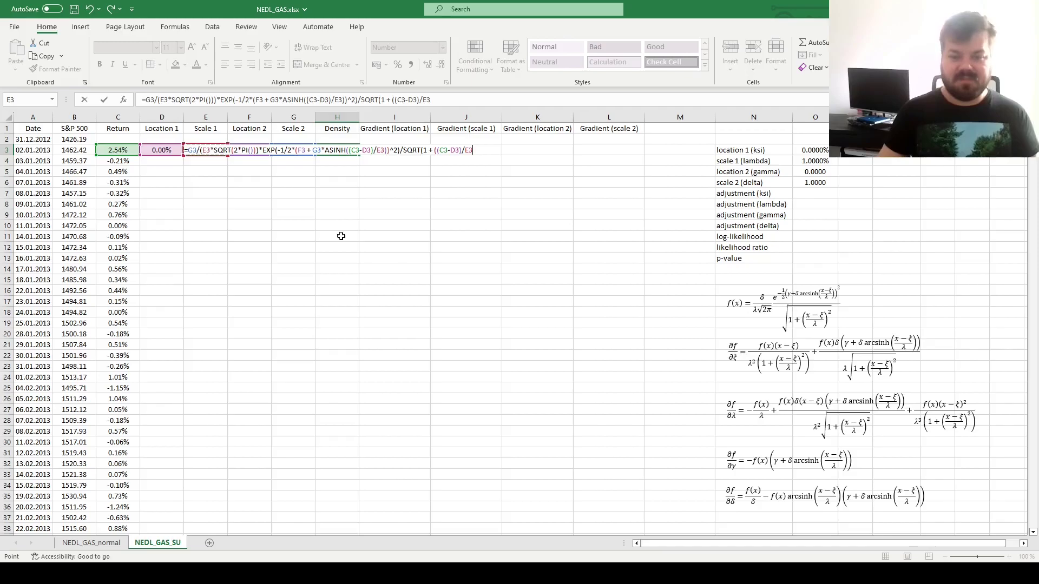
{"action": "type", "text": ")^2"}
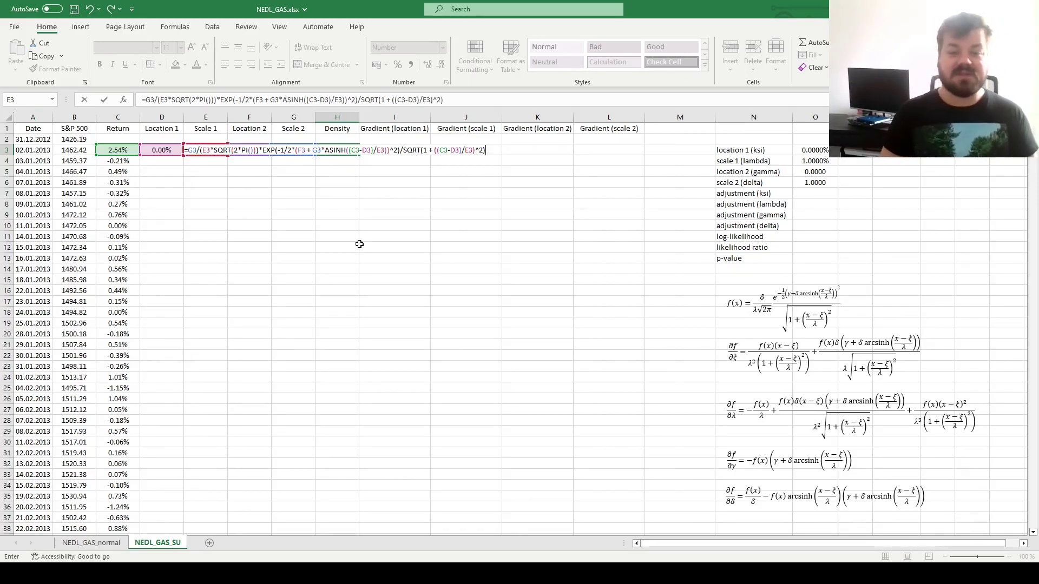
{"action": "key", "text": "ctrl+Return"}
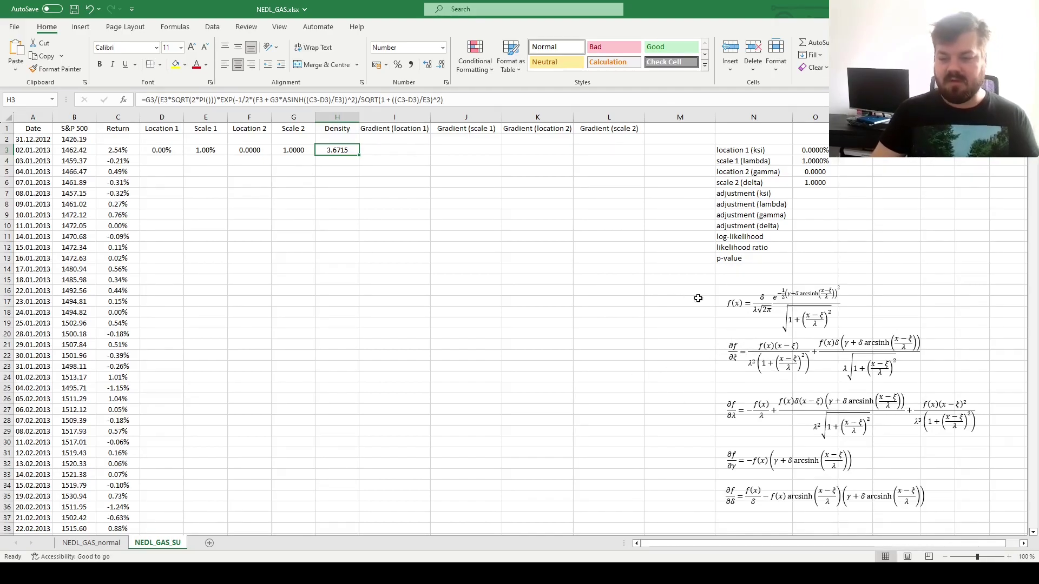
- Examine the partial derivative equations for ksi, lambda, gamma and delta and their recurring terms in the density equation
{"action": "left_click", "coordinate": [738, 360]}
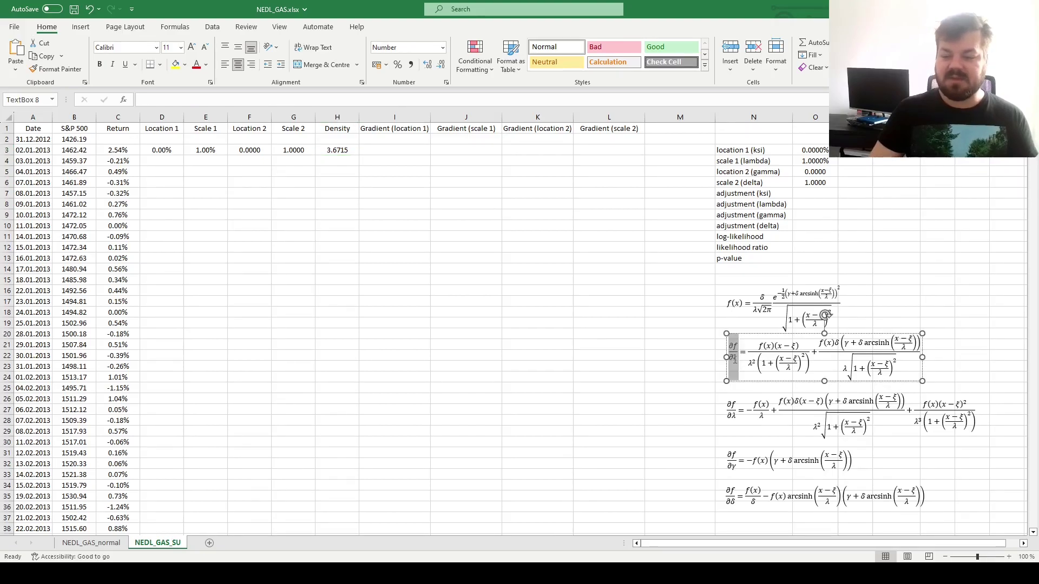
{"action": "left_click", "coordinate": [736, 401]}
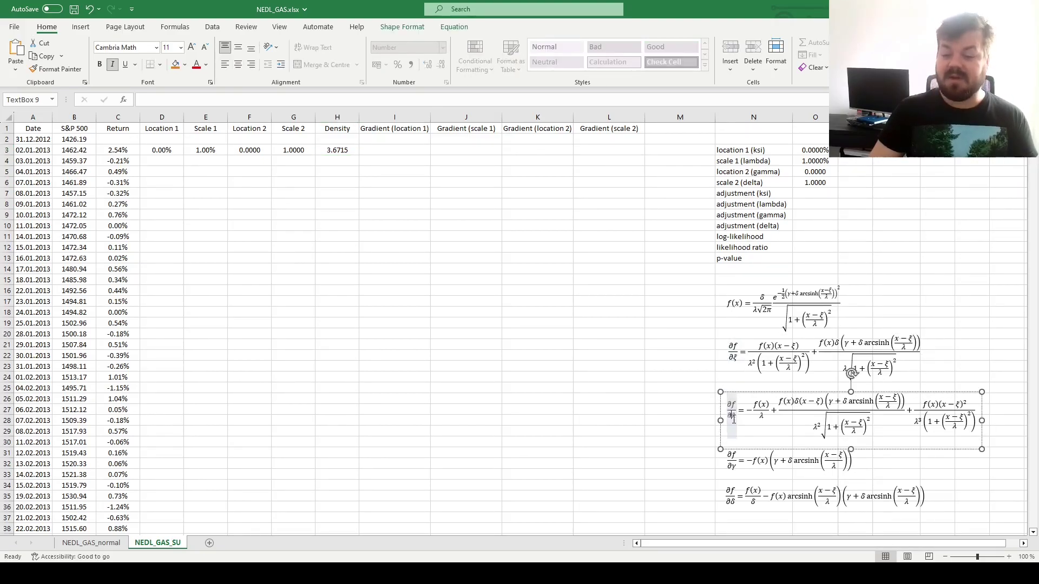
{"action": "left_click", "coordinate": [736, 471]}
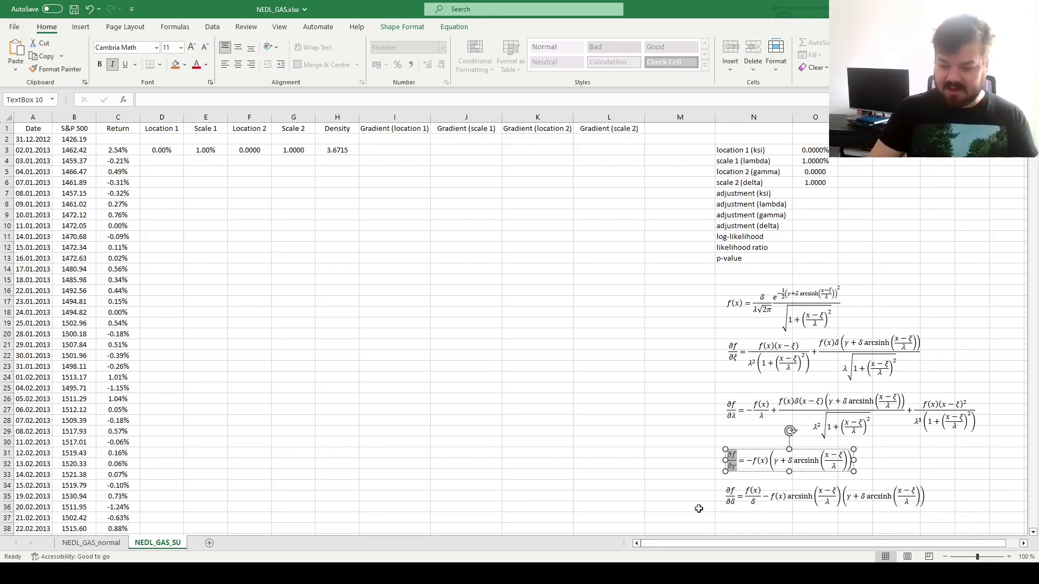
{"action": "left_click", "coordinate": [728, 502]}
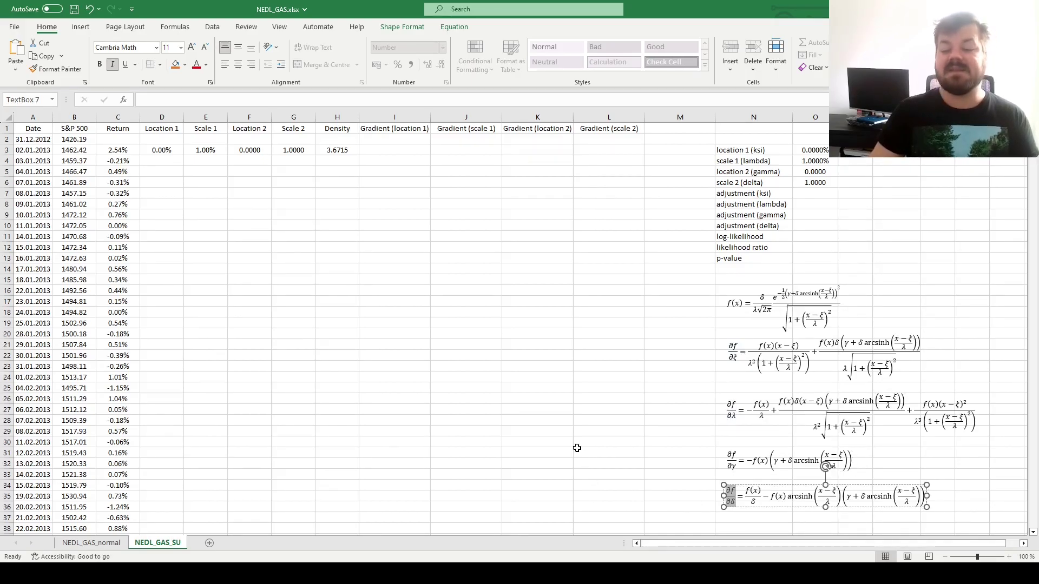
{"action": "left_click", "coordinate": [572, 424]}
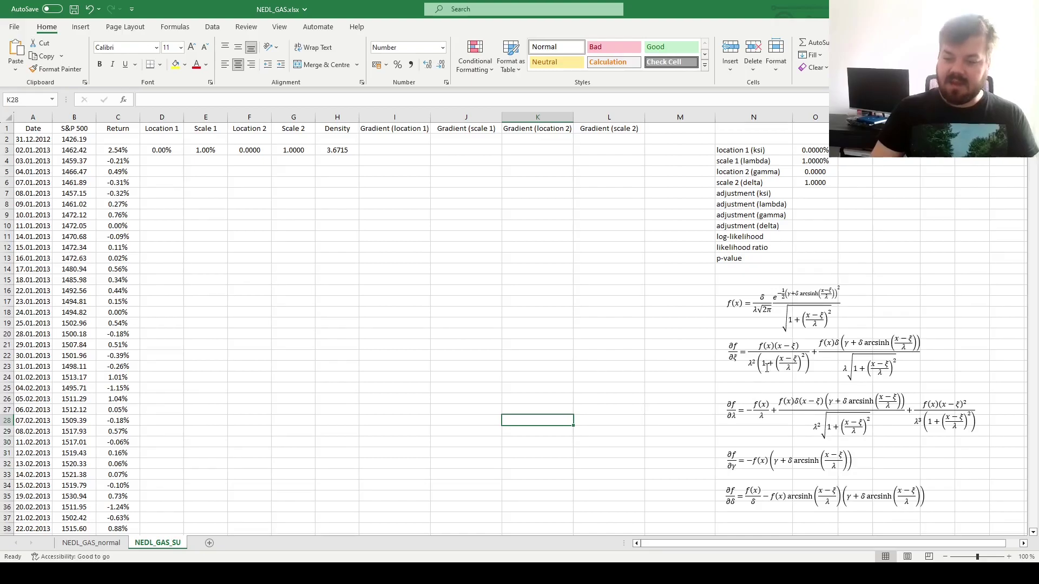
{"action": "left_click", "coordinate": [723, 410]}
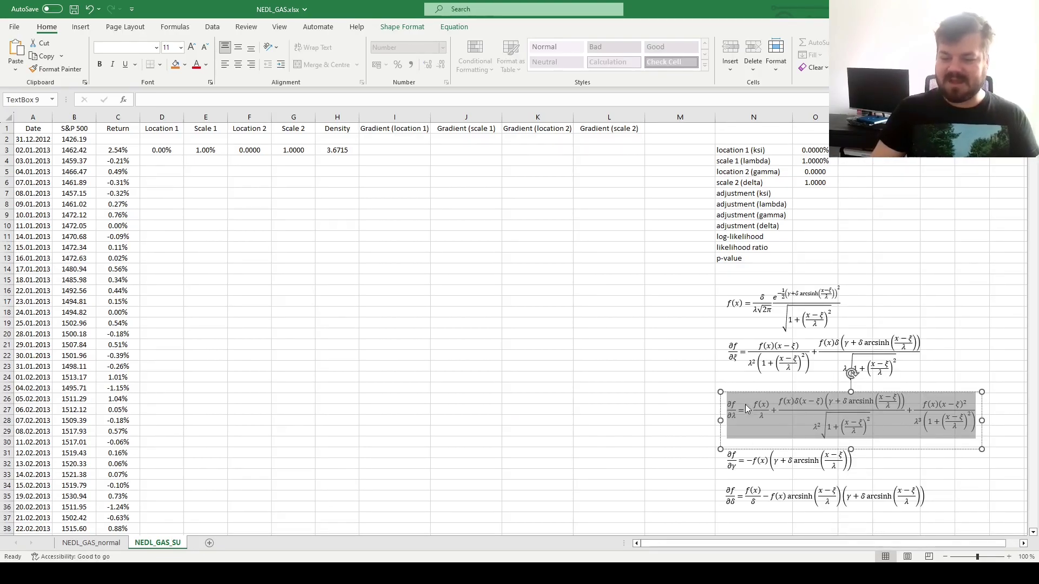
{"action": "left_click", "coordinate": [654, 411]}
{"action": "left_click", "coordinate": [762, 316]}
{"action": "double_click", "coordinate": [814, 325]}
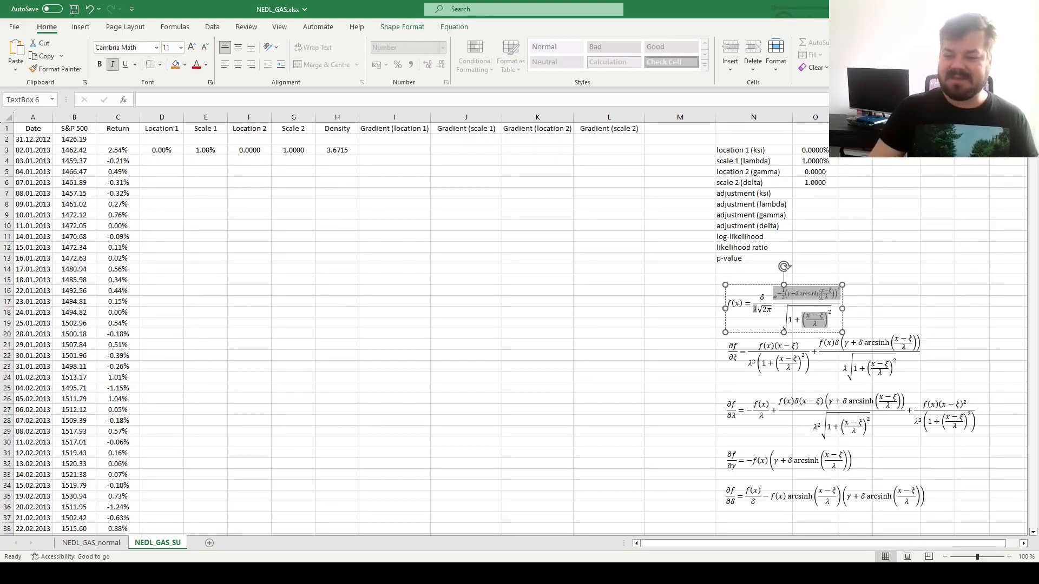
{"action": "left_click", "coordinate": [878, 305]}
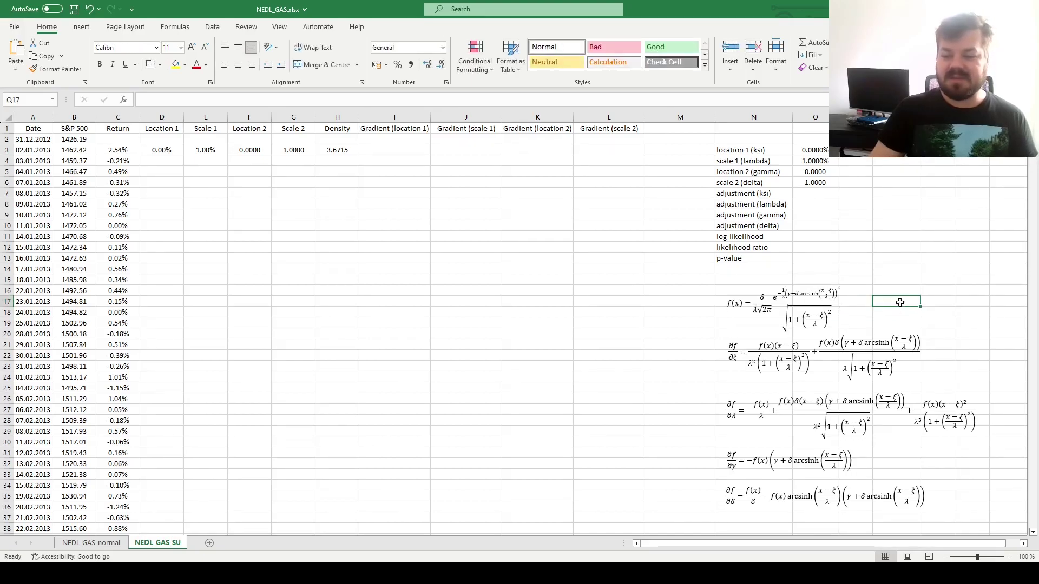
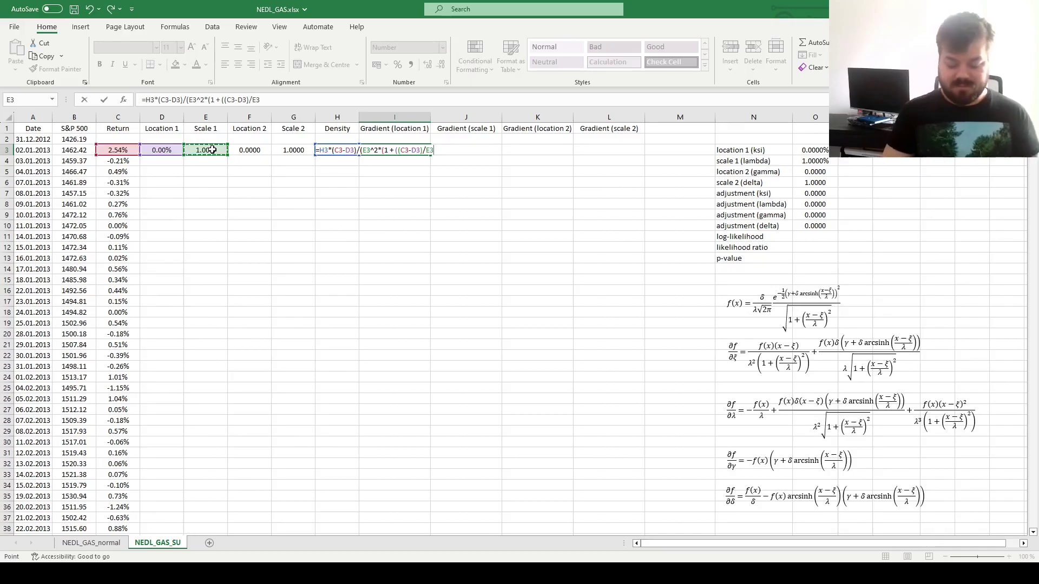
- Close the first term of the location 1 gradient in I3 as H3*(C3-D3)/(E3^2*(1 + ((C3-D3)/E3)^2)) and begin adding H3*G3
{"action": "type", "text": "^2)) +"}
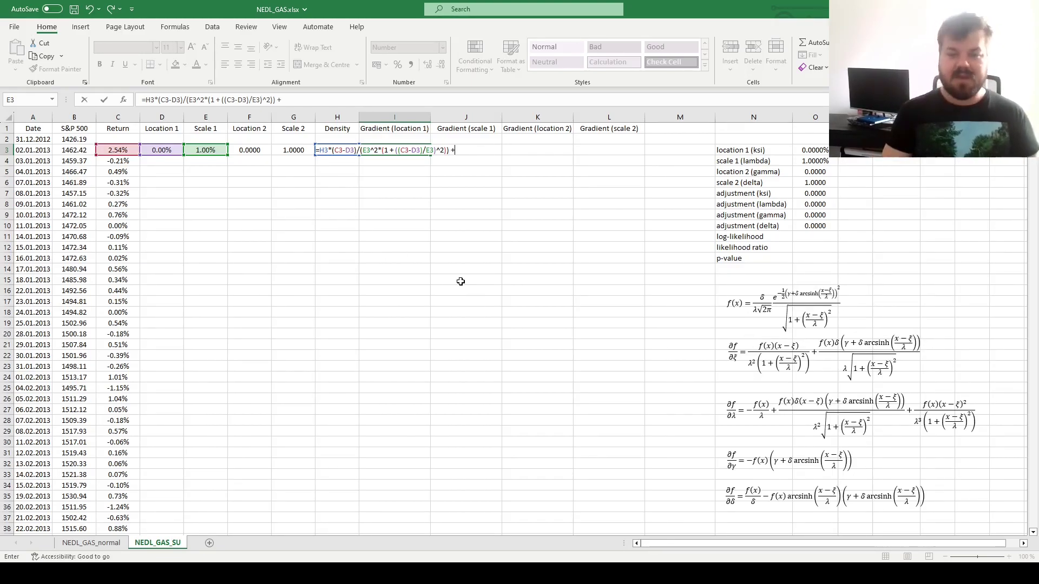
{"action": "left_click", "coordinate": [324, 154]}
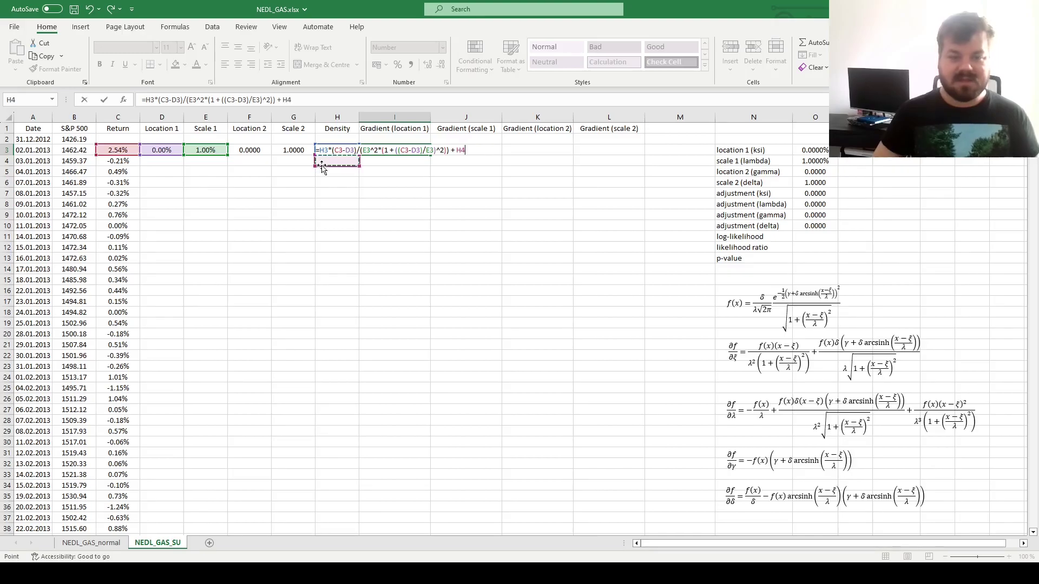
{"action": "type", "text": "*"}
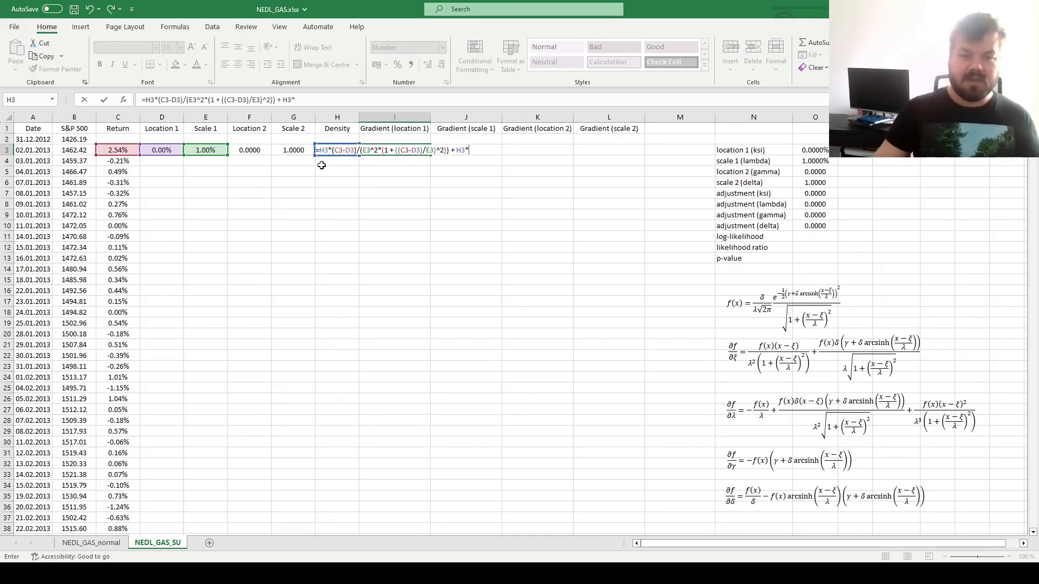
{"action": "left_click", "coordinate": [296, 151]}
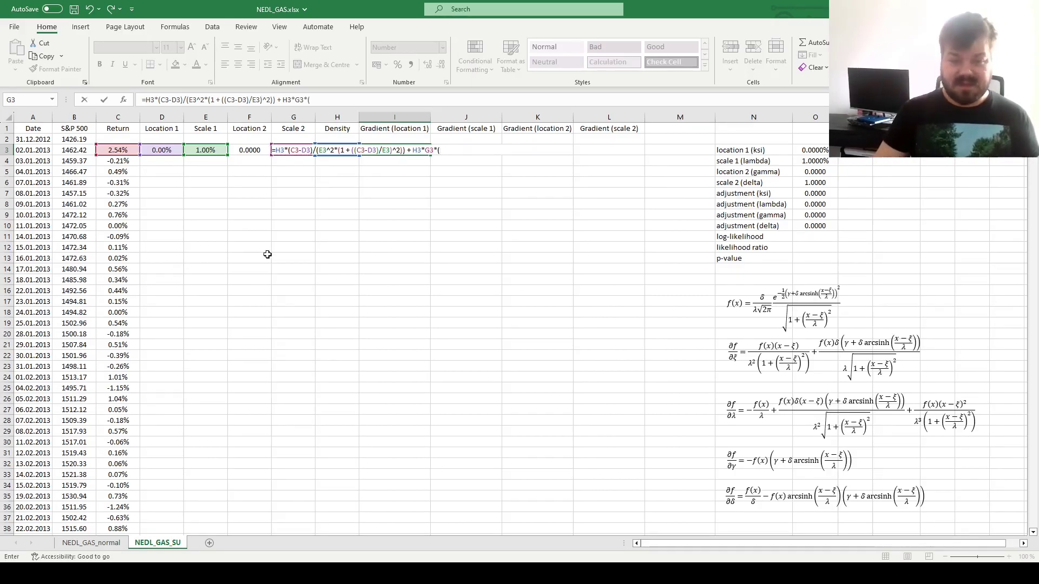
- Continue the I3 location 1 gradient with the factor (F3 + G3*ASINH((C3-D3)/E3)) and open the denominator of its second term
{"action": "left_click", "coordinate": [247, 151]}
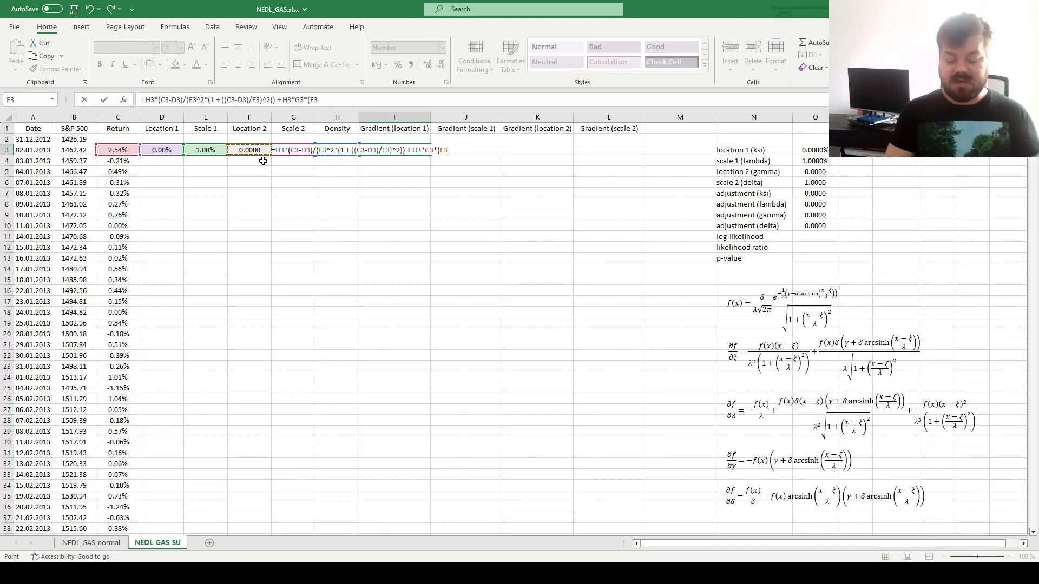
{"action": "type", "text": "+"}
{"action": "key", "text": "Left"}
{"action": "key", "text": "Left"}
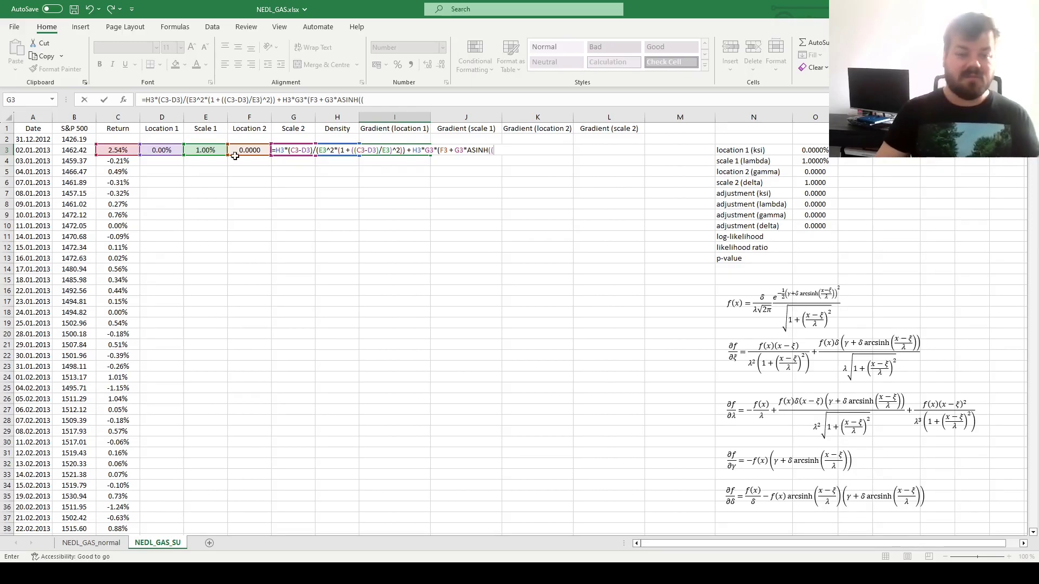
{"action": "left_click", "coordinate": [117, 151]}
{"action": "type", "text": "-"}
{"action": "left_click", "coordinate": [170, 150]}
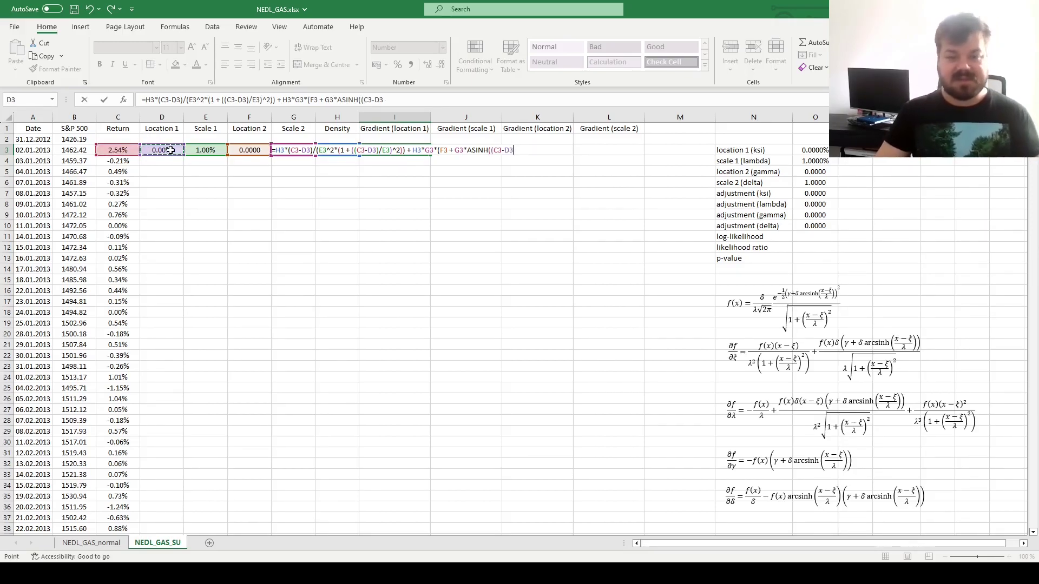
{"action": "type", "text": ")/"}
{"action": "left_click", "coordinate": [206, 151]}
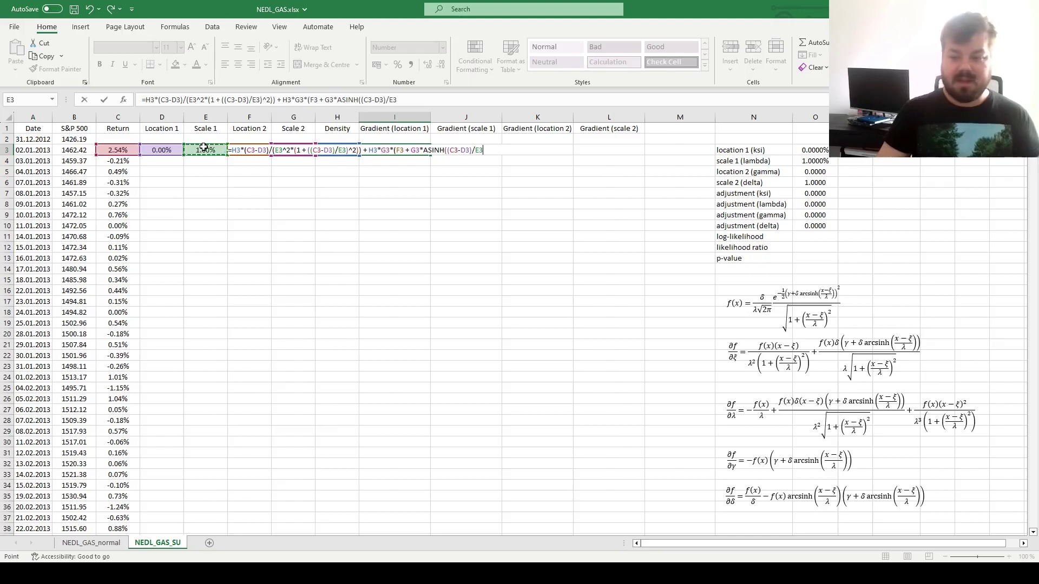
{"action": "type", "text": "))/("}
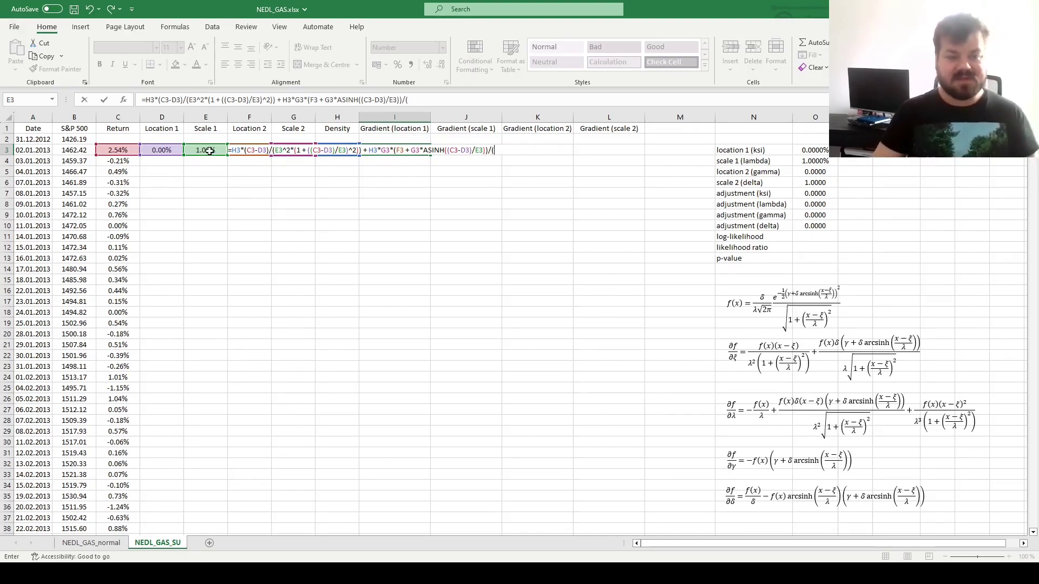
- Complete the I3 denominator as E3*SQRT(1 + ((C3-D3)/E3)^2) and enter the location 1 gradient formula
{"action": "left_click", "coordinate": [206, 150]}
{"action": "type", "text": "*SQRT"}
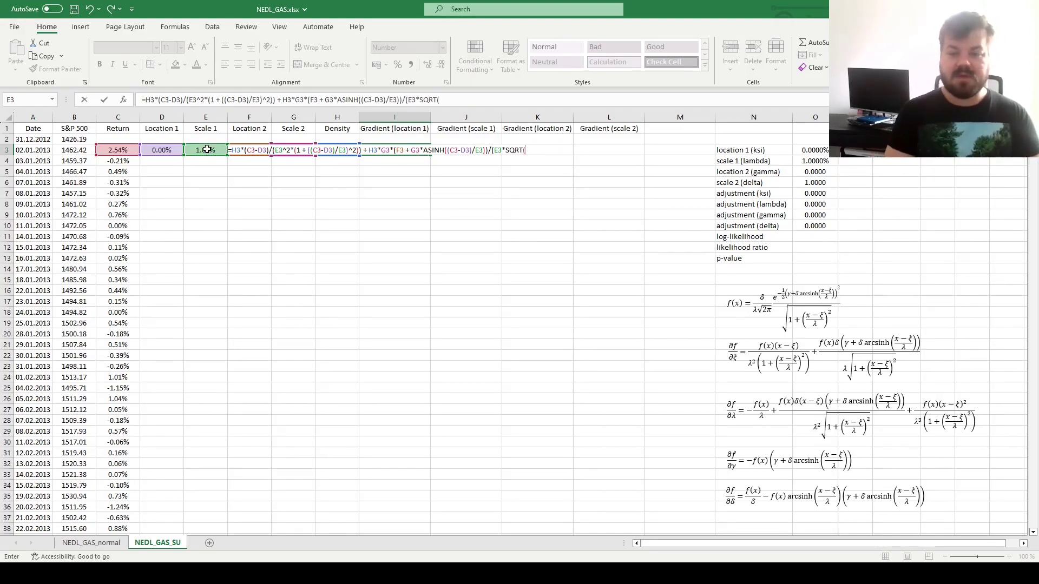
{"action": "type", "text": "(1 + (("}
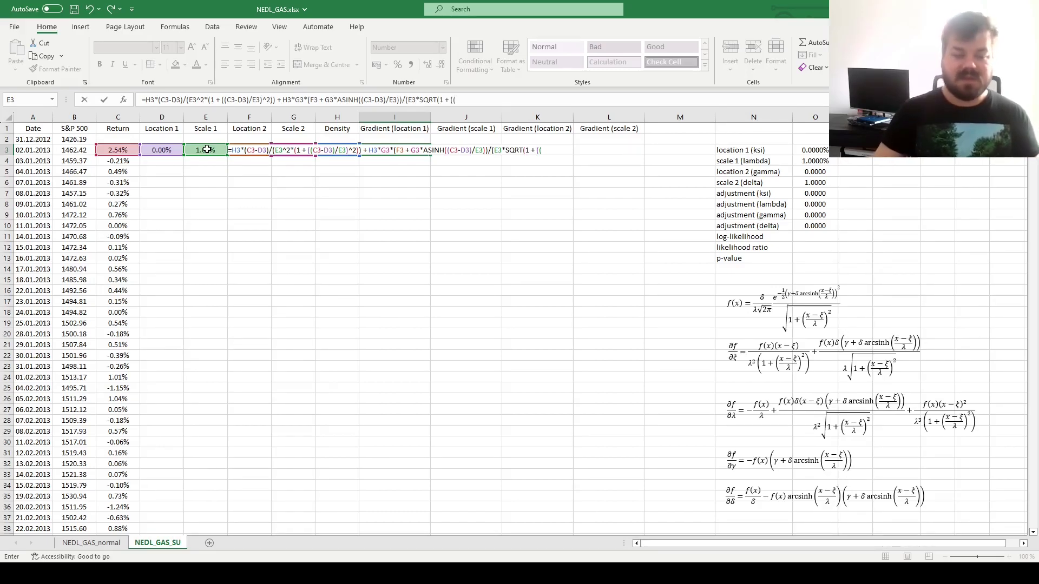
{"action": "left_click", "coordinate": [116, 150]}
{"action": "type", "text": "-"}
{"action": "left_click", "coordinate": [168, 150]}
{"action": "type", "text": ")/"}
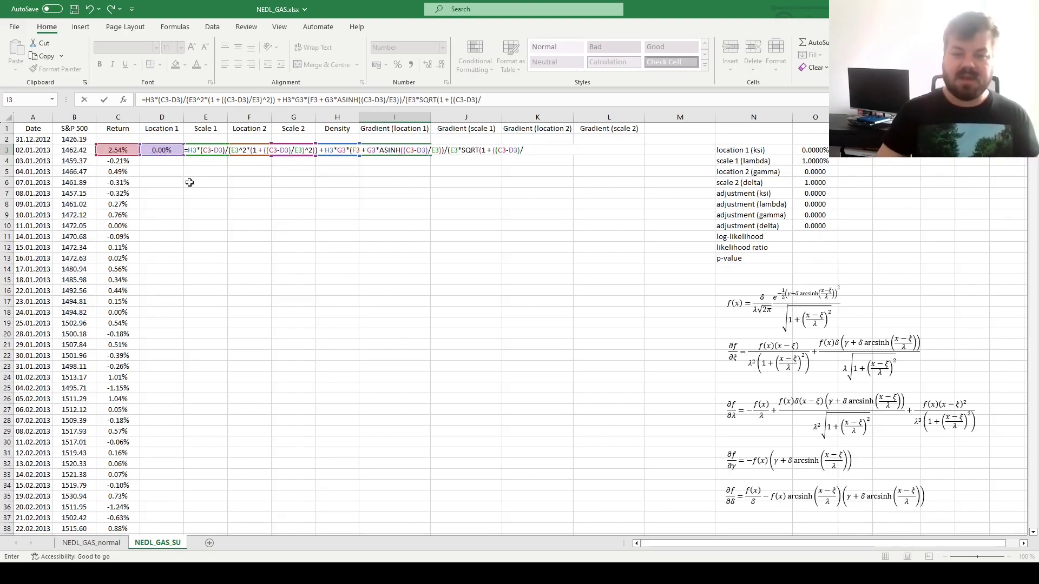
{"action": "left_click", "coordinate": [190, 170]}
{"action": "key", "text": "Up"}
{"action": "key", "text": "Up"}
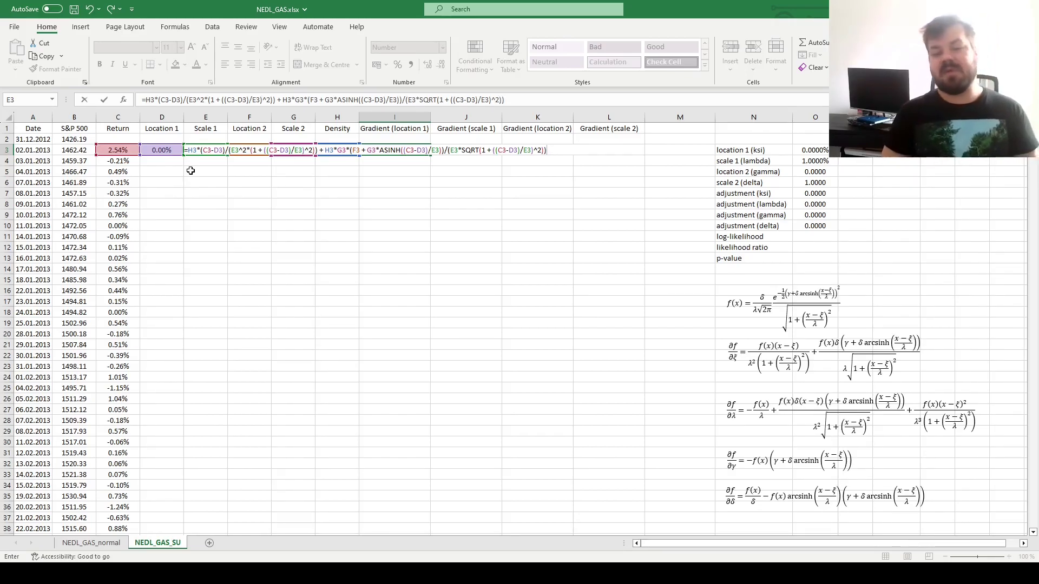
{"action": "type", "text": ")^2))"}
{"action": "key", "text": "ctrl+Return"}
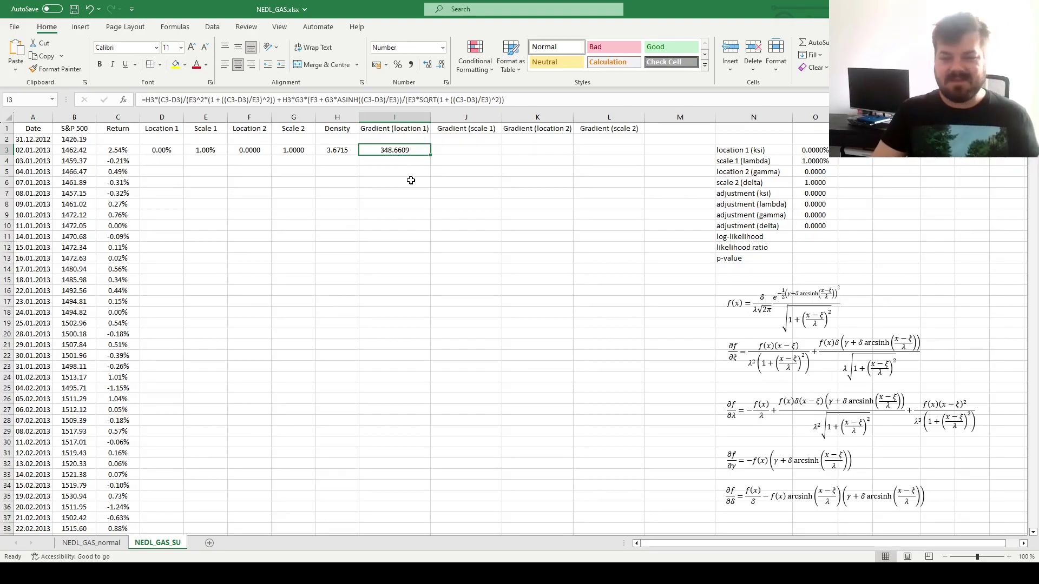
- Compare the location 1 gradient in I3 with the location 1 value in D3 and the return in C3
{"action": "left_click_drag", "start_coordinate": [64, 151], "coordinate": [471, 139]}
{"action": "left_click", "coordinate": [419, 152]}
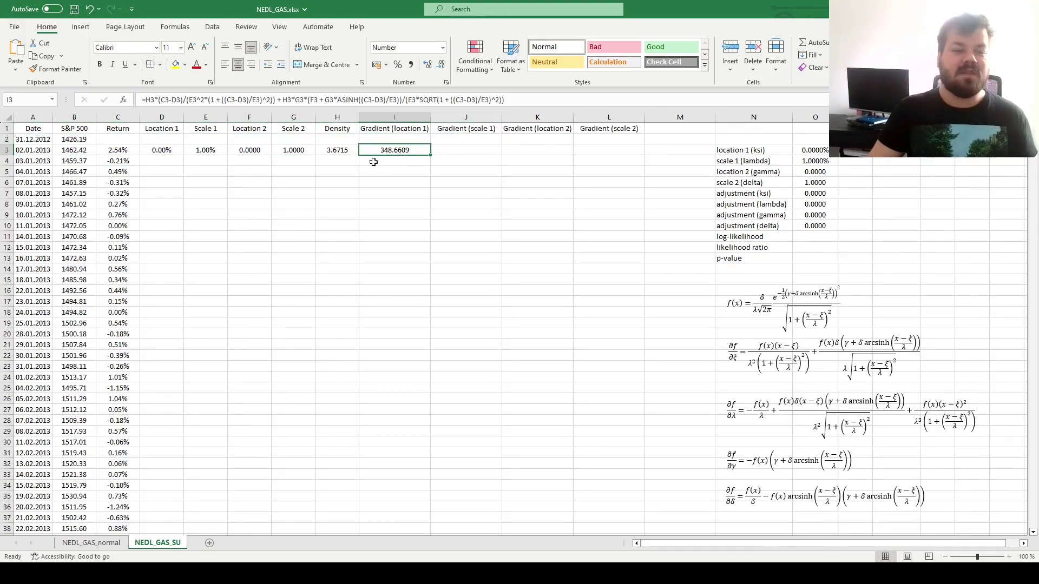
{"action": "left_click", "coordinate": [168, 152]}
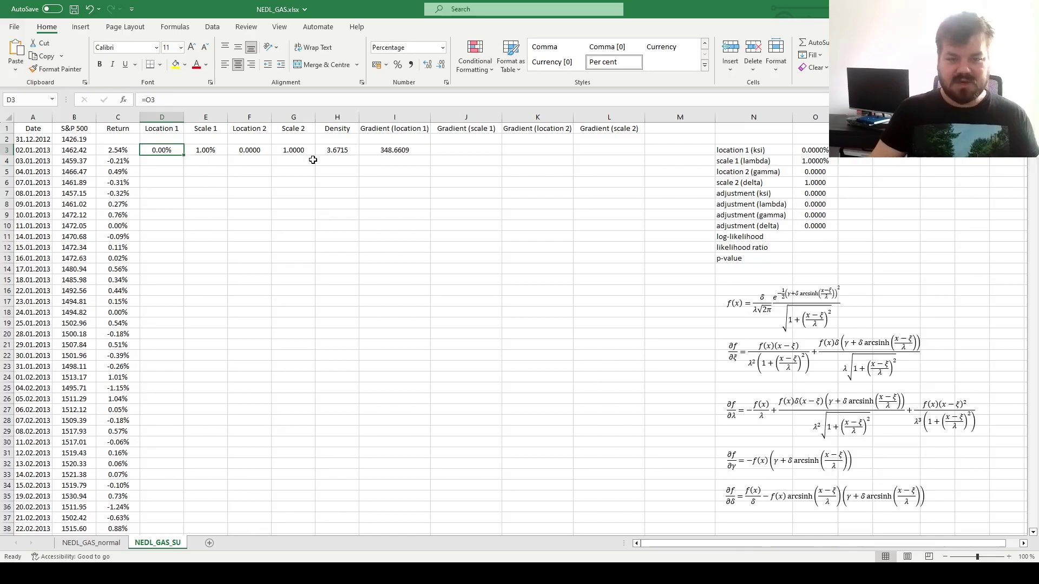
{"action": "left_click", "coordinate": [403, 150]}
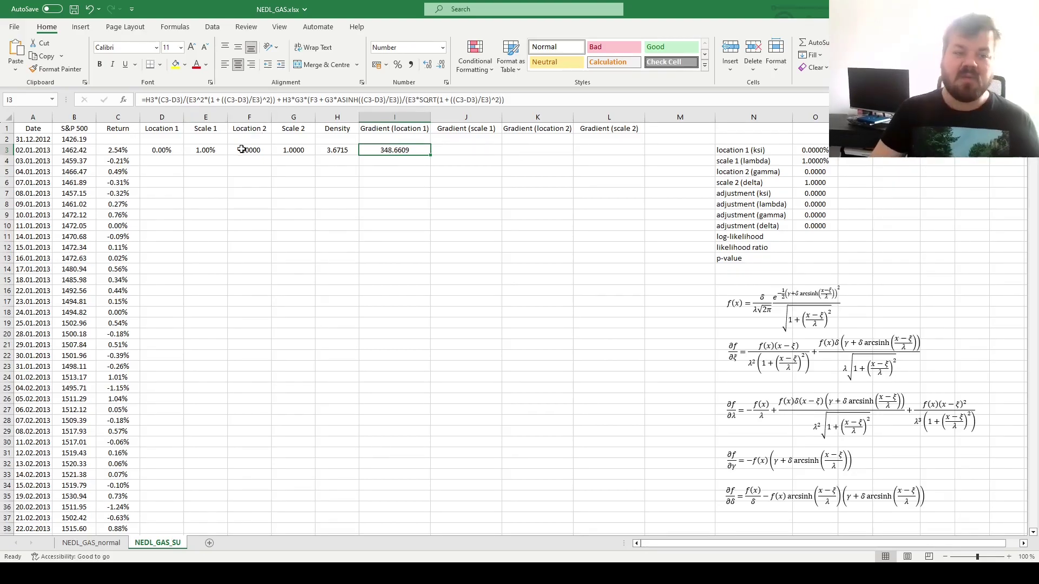
{"action": "left_click", "coordinate": [158, 147]}
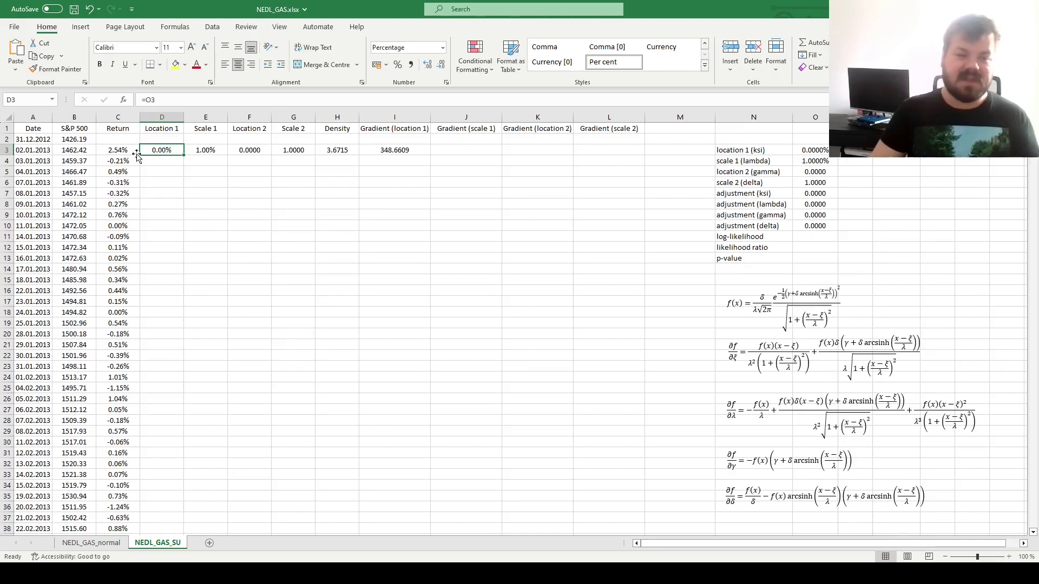
{"action": "key", "text": "Left"}
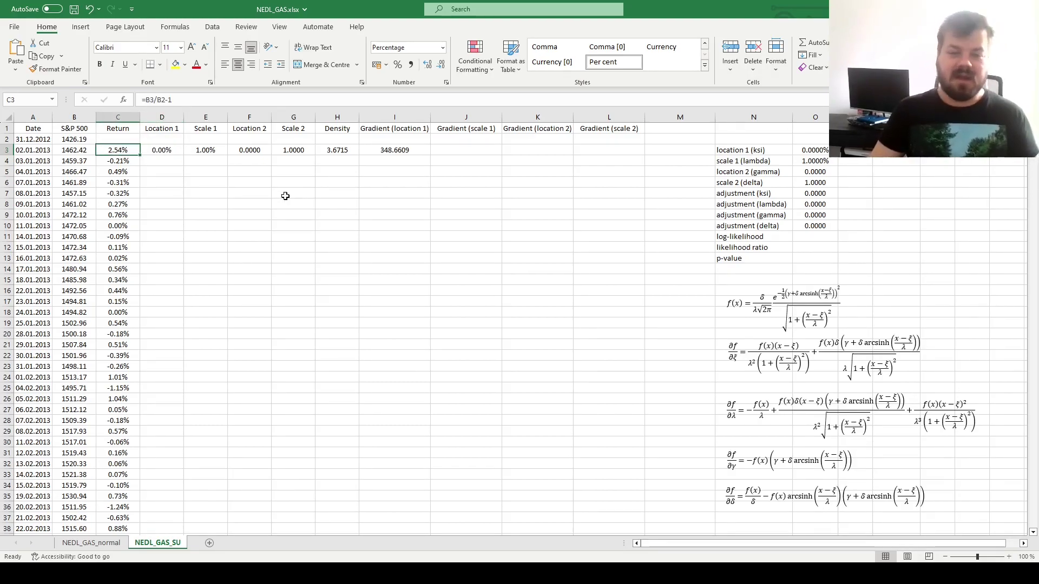
{"action": "left_click", "coordinate": [382, 154]}
- Start the scale 1 gradient formula in J3 with =-H3/E3
{"action": "left_click", "coordinate": [452, 154]}
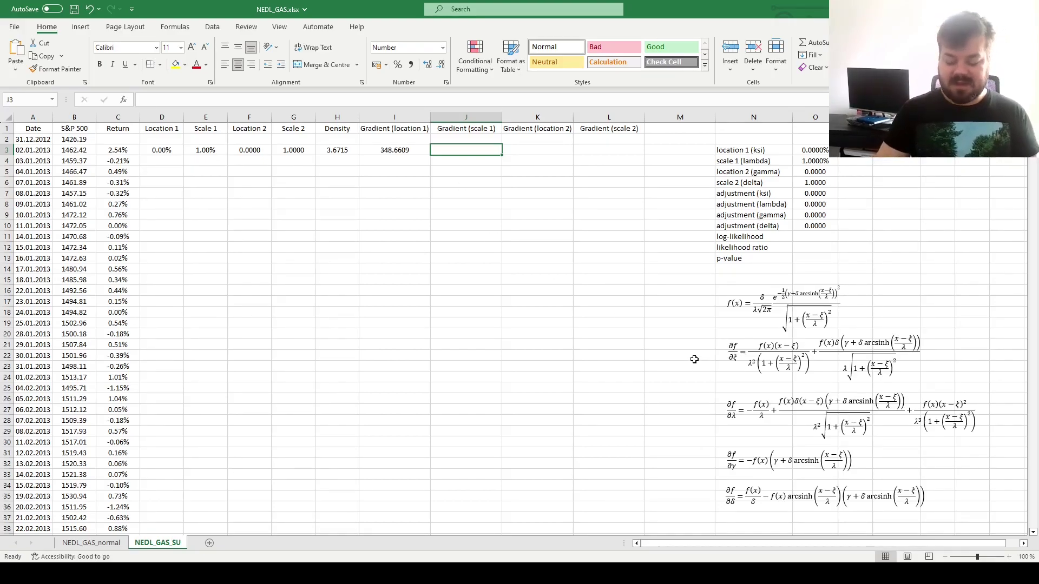
{"action": "type", "text": "=-"}
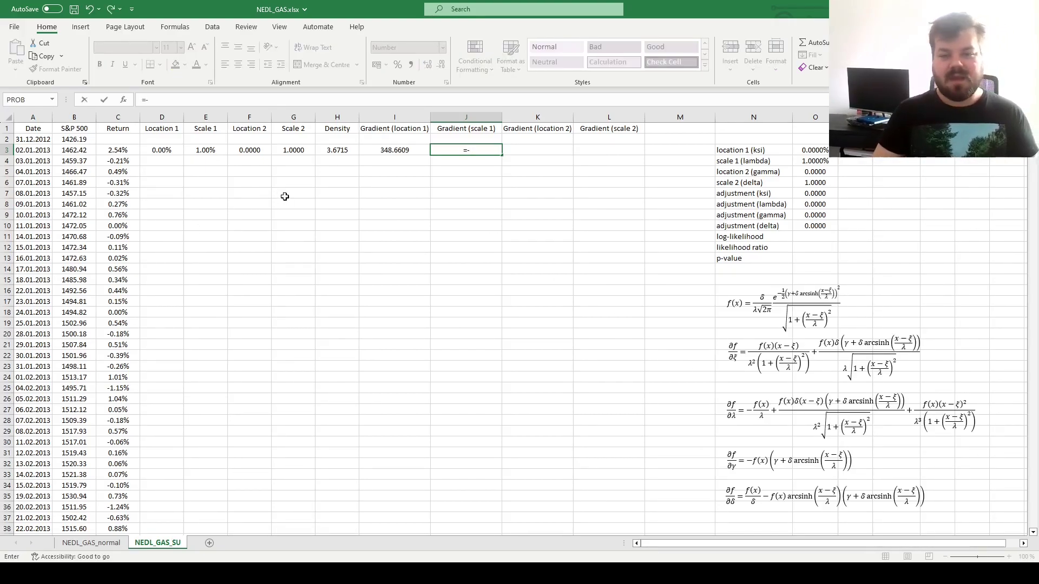
{"action": "left_click", "coordinate": [332, 151]}
{"action": "type", "text": "/"}
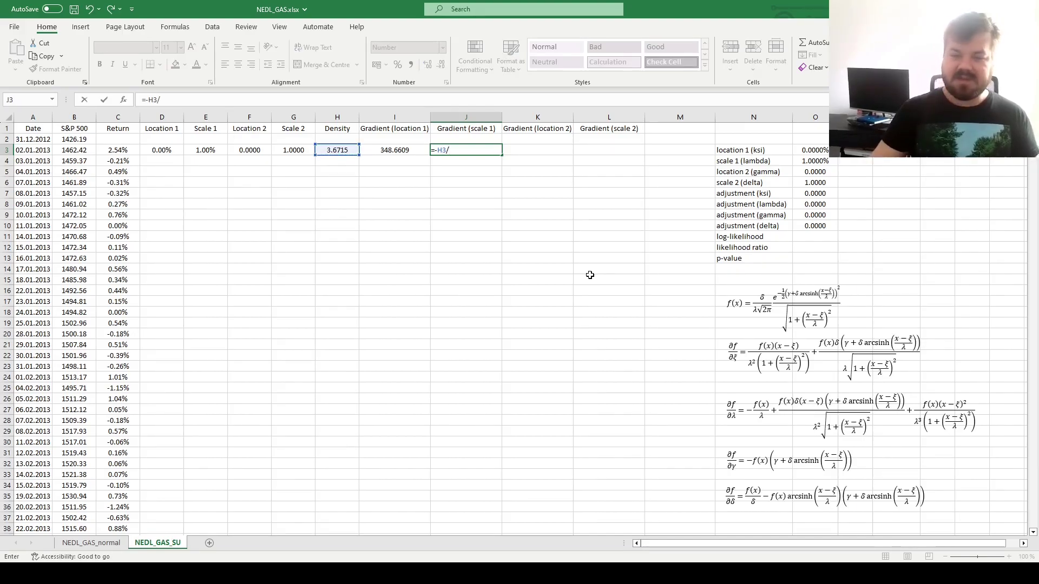
{"action": "left_click", "coordinate": [213, 150]}
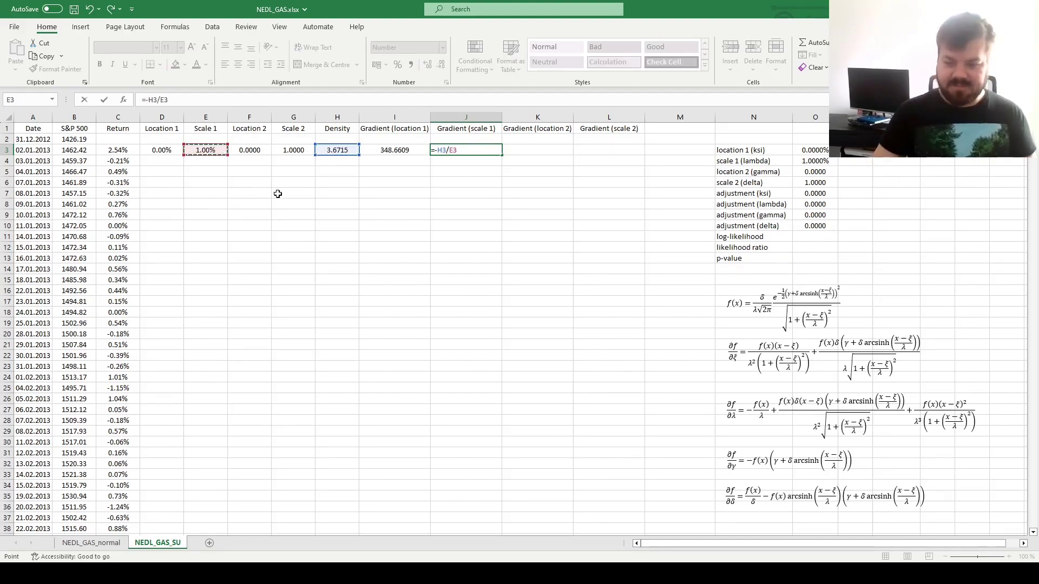
- Begin the second term of the J3 gradient formula by adding H3*G3*(C3-D3), followed by a multiplication sign
{"action": "type", "text": "+"}
{"action": "left_click", "coordinate": [334, 150]}
{"action": "type", "text": "*"}
{"action": "left_click", "coordinate": [301, 154]}
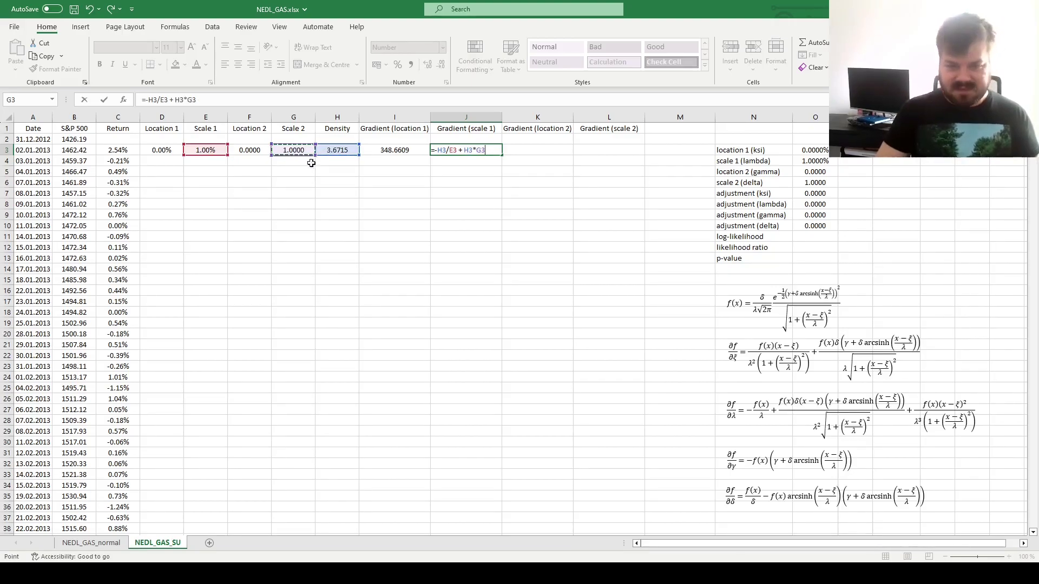
{"action": "type", "text": "*("}
{"action": "left_click", "coordinate": [118, 151]}
{"action": "type", "text": "-"}
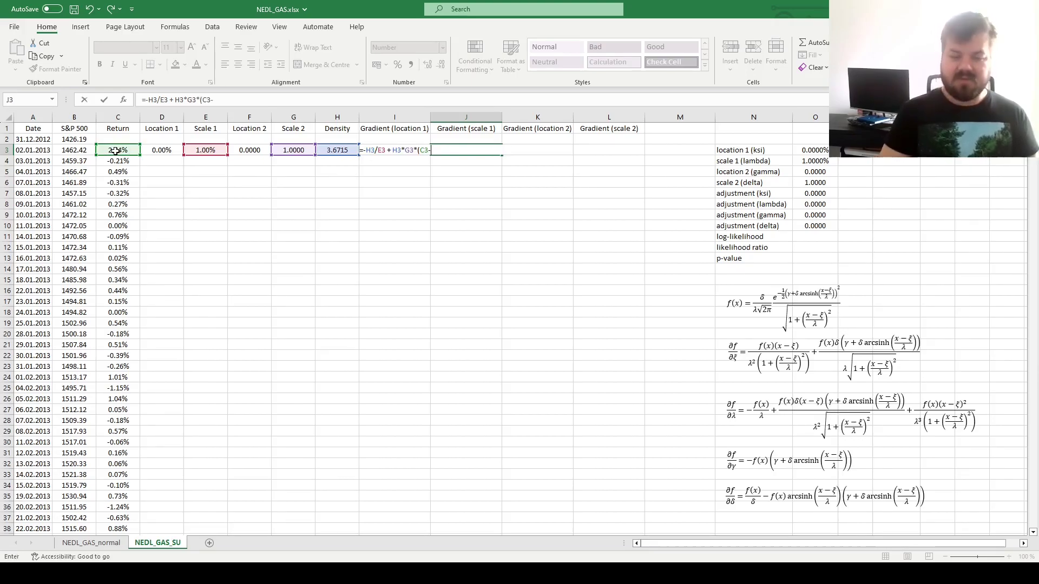
{"action": "left_click", "coordinate": [167, 151]}
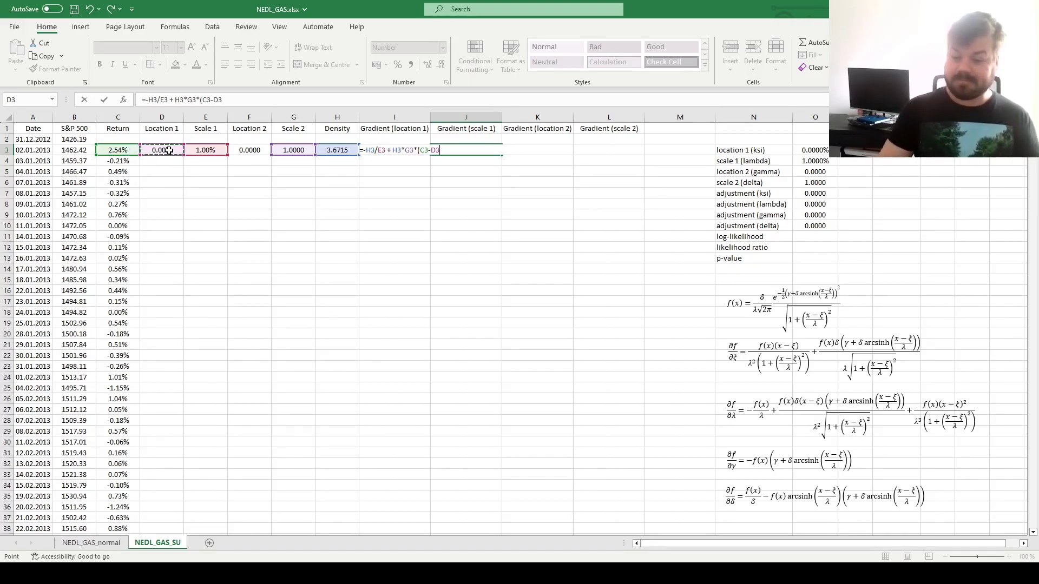
{"action": "type", "text": ")*"}
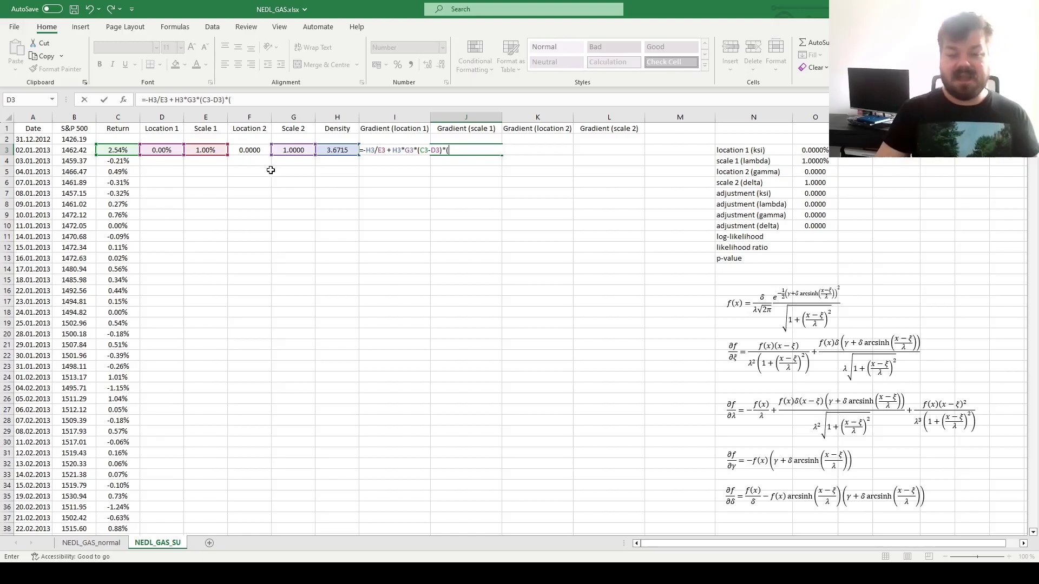
- Multiply the second J3 term by (F3+G3*ASINH((C3-D3)/E3)) and open its denominator
{"action": "type", "text": "("}
{"action": "left_click", "coordinate": [255, 150]}
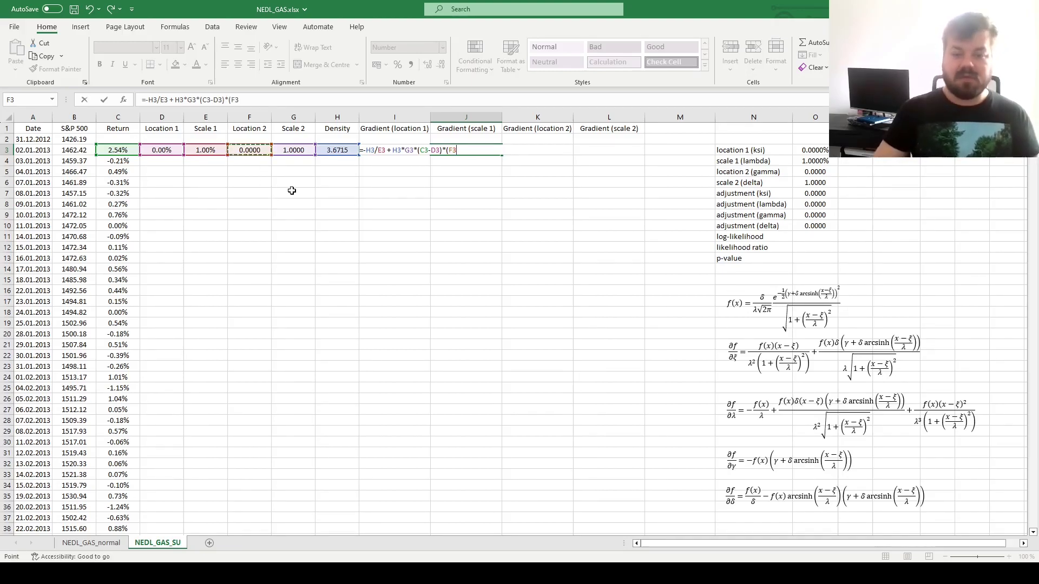
{"action": "type", "text": "+"}
{"action": "left_click", "coordinate": [288, 151]}
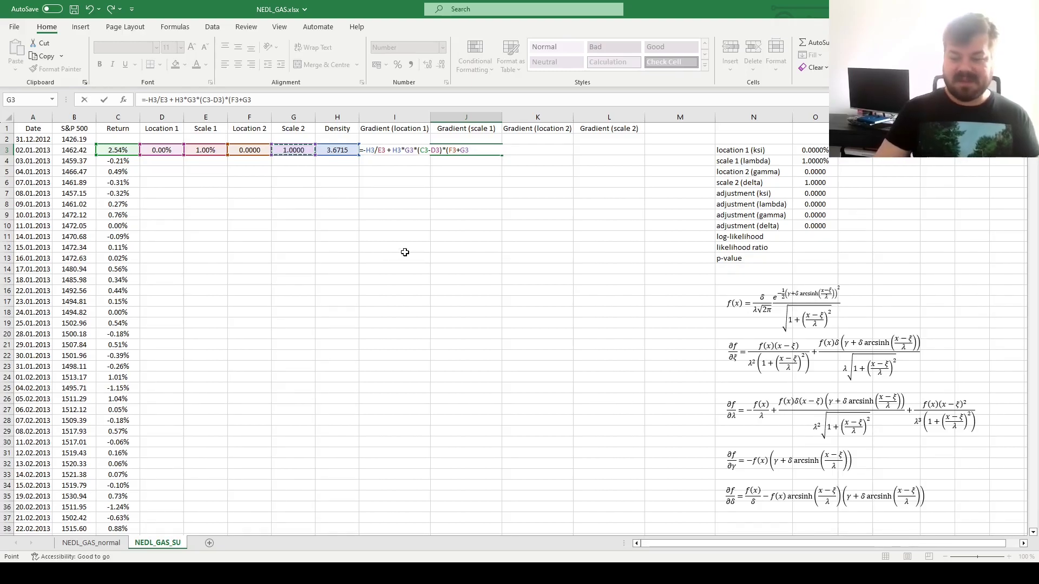
{"action": "type", "text": "*ASINH(("}
{"action": "left_click", "coordinate": [127, 151]}
{"action": "type", "text": "-"}
{"action": "left_click", "coordinate": [172, 148]}
{"action": "type", "text": ")"}
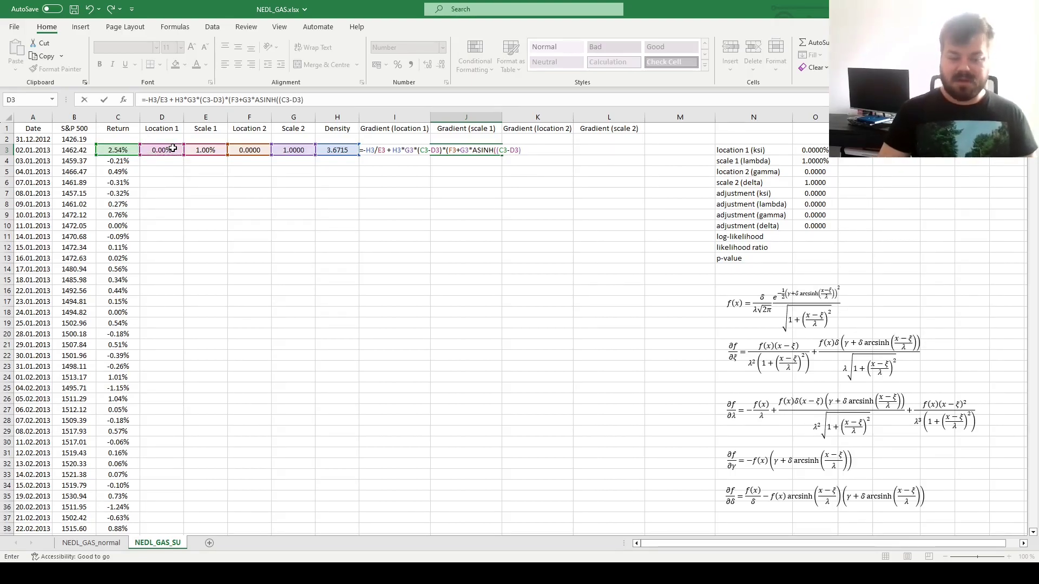
{"action": "type", "text": "/"}
{"action": "left_click", "coordinate": [208, 150]}
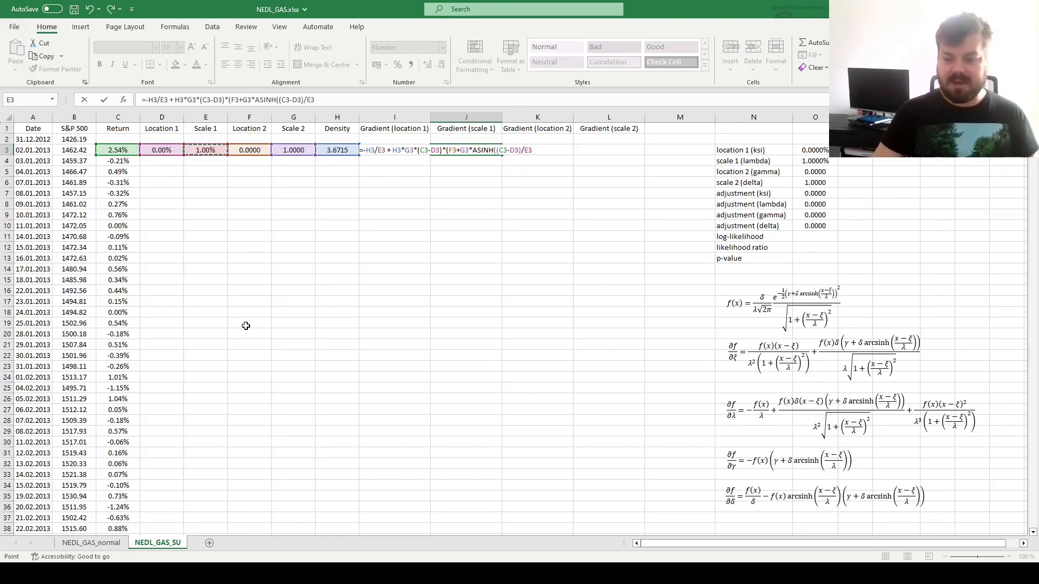
{"action": "type", "text": "))/("}
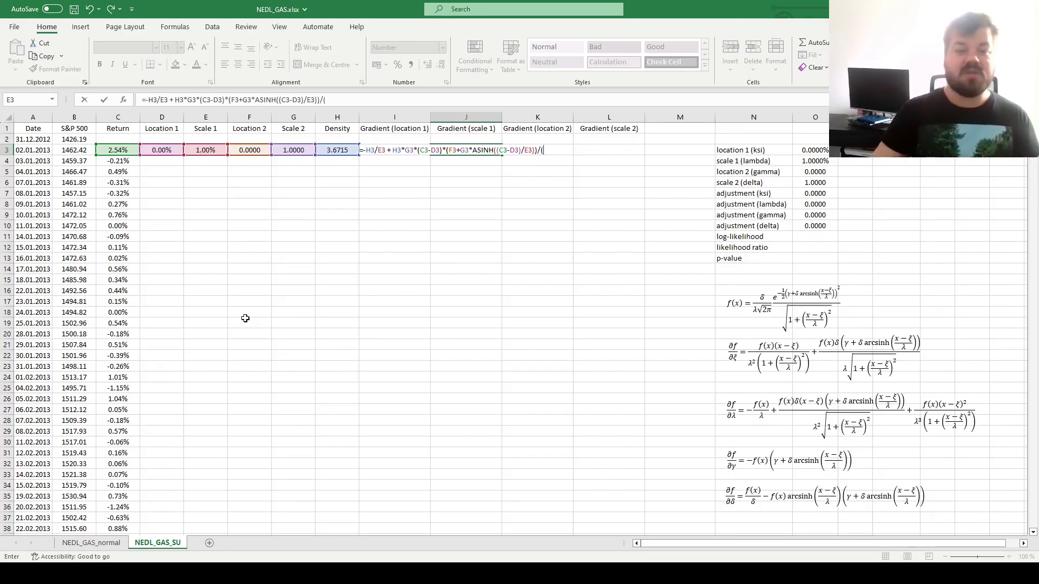
- Complete the second J3 term's denominator as E3^2*SQRT(1 + ((C3-D3)/E3)^2) and append a plus sign for the third term
{"action": "type", "text": "D"}
{"action": "left_click", "coordinate": [206, 149]}
{"action": "type", "text": "^2"}
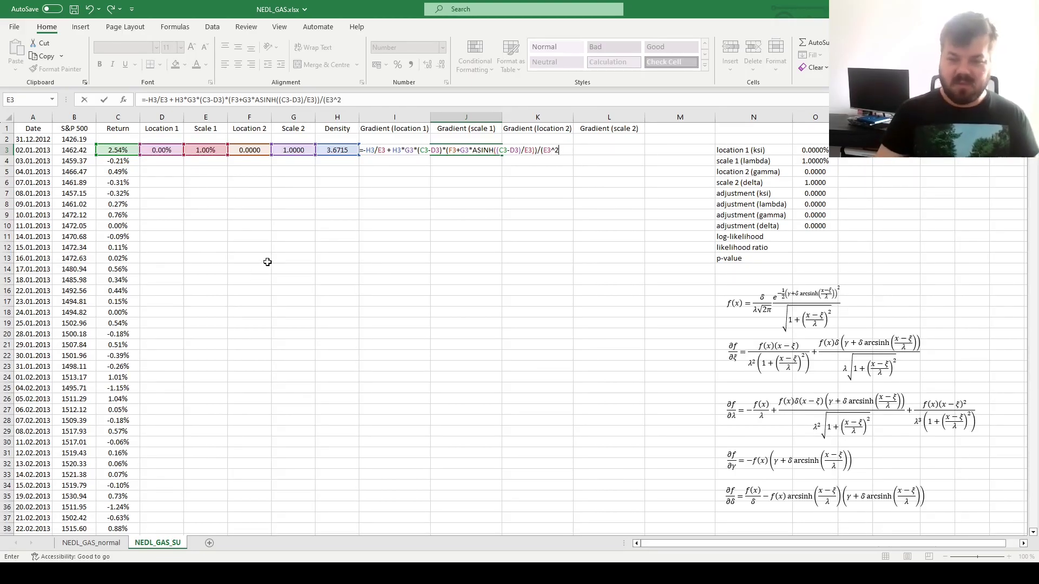
{"action": "type", "text": "*SQRT("}
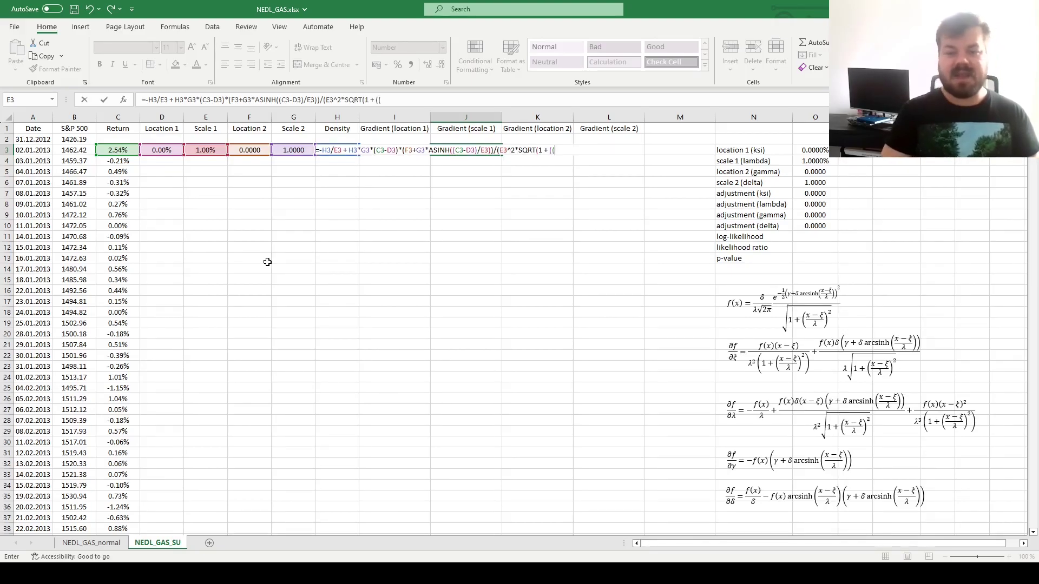
{"action": "type", "text": "1 + (("}
{"action": "left_click", "coordinate": [124, 151]}
{"action": "type", "text": "-"}
{"action": "left_click", "coordinate": [157, 150]}
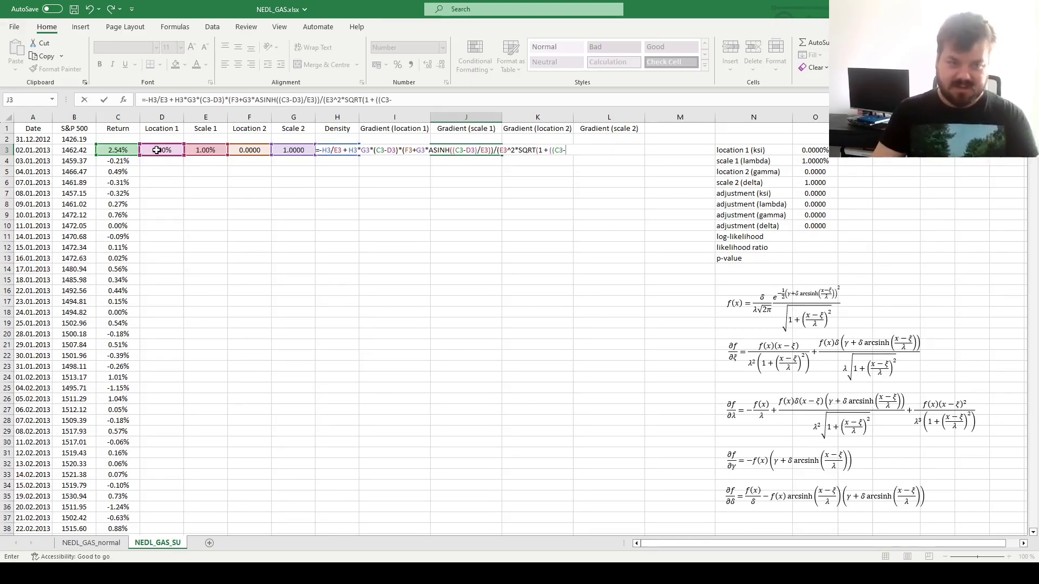
{"action": "type", "text": ")/"}
{"action": "left_click", "coordinate": [206, 151]}
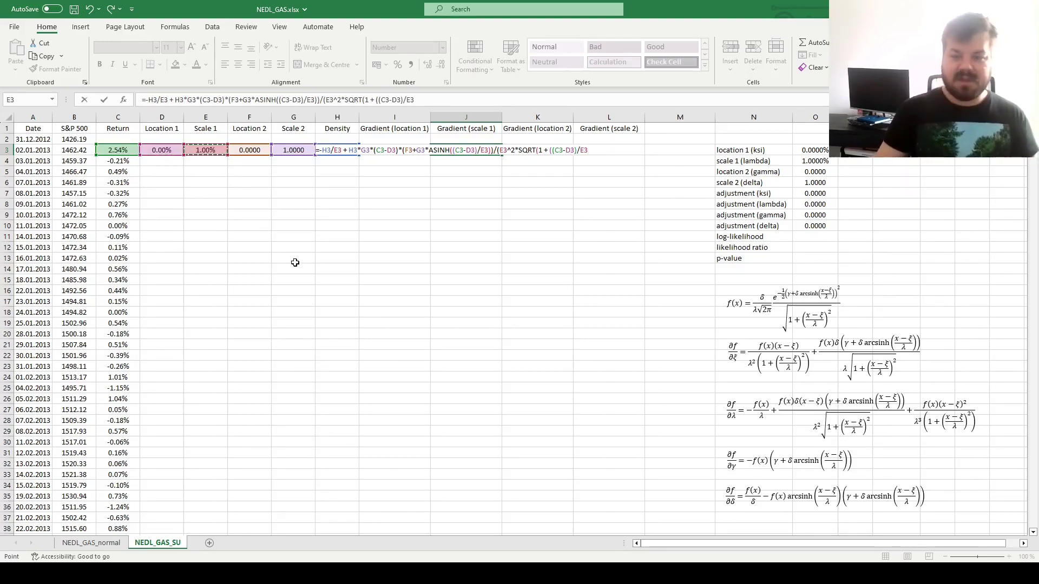
{"action": "type", "text": ")^2)) +"}
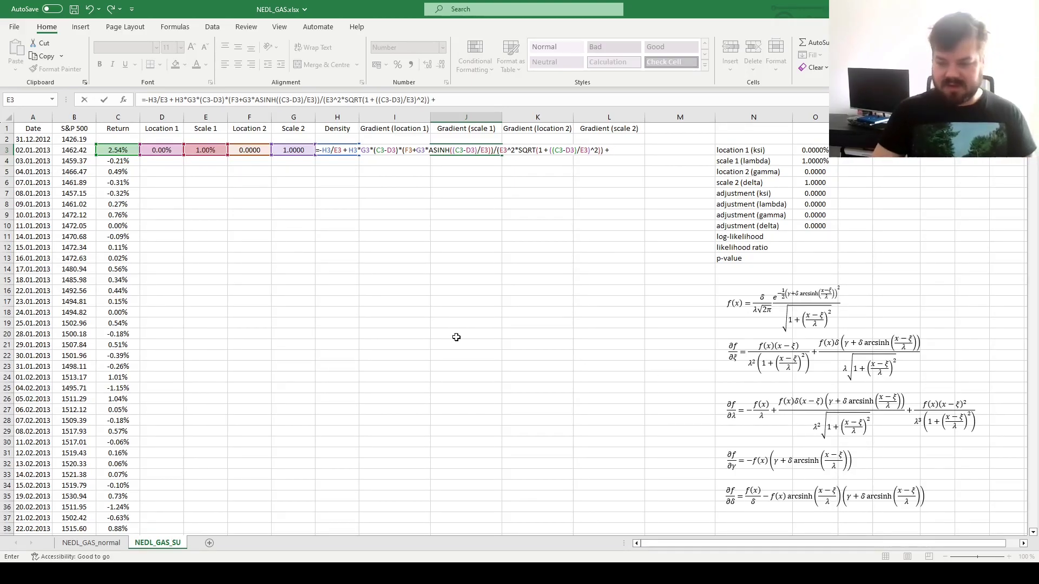
- Add H3*(C3-D3)^2 as the third J3 term's numerator and open its denominator with E3^3*(1 +
{"action": "left_click", "coordinate": [342, 153]}
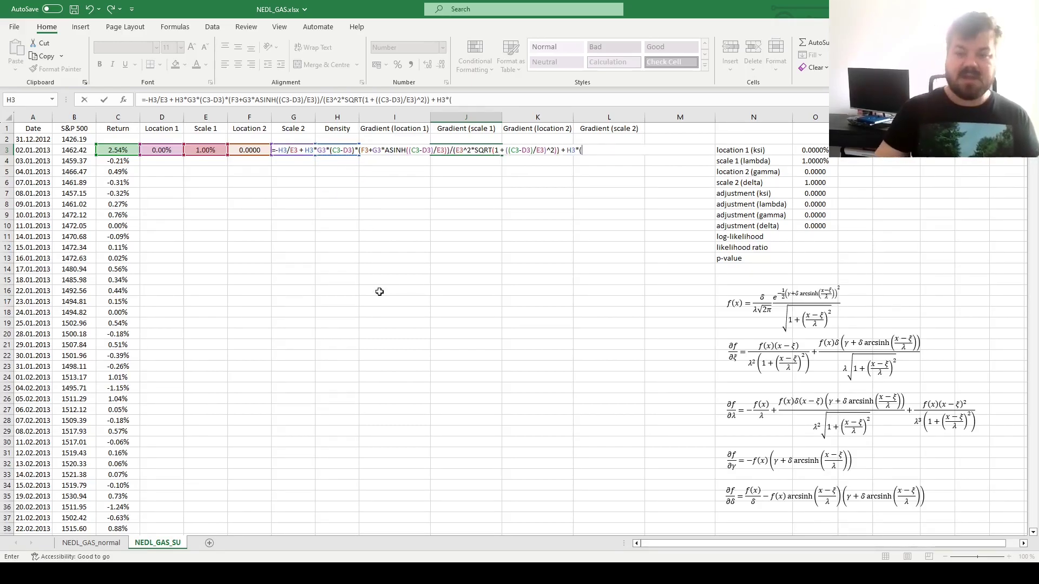
{"action": "type", "text": "*("}
{"action": "left_click", "coordinate": [112, 150]}
{"action": "type", "text": "-"}
{"action": "left_click", "coordinate": [167, 150]}
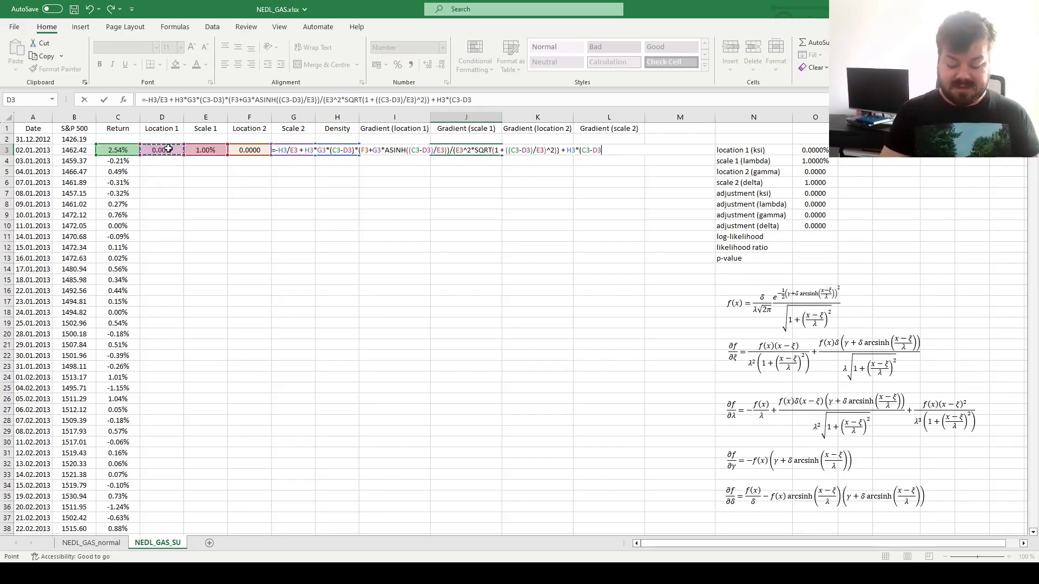
{"action": "type", "text": ")^2"}
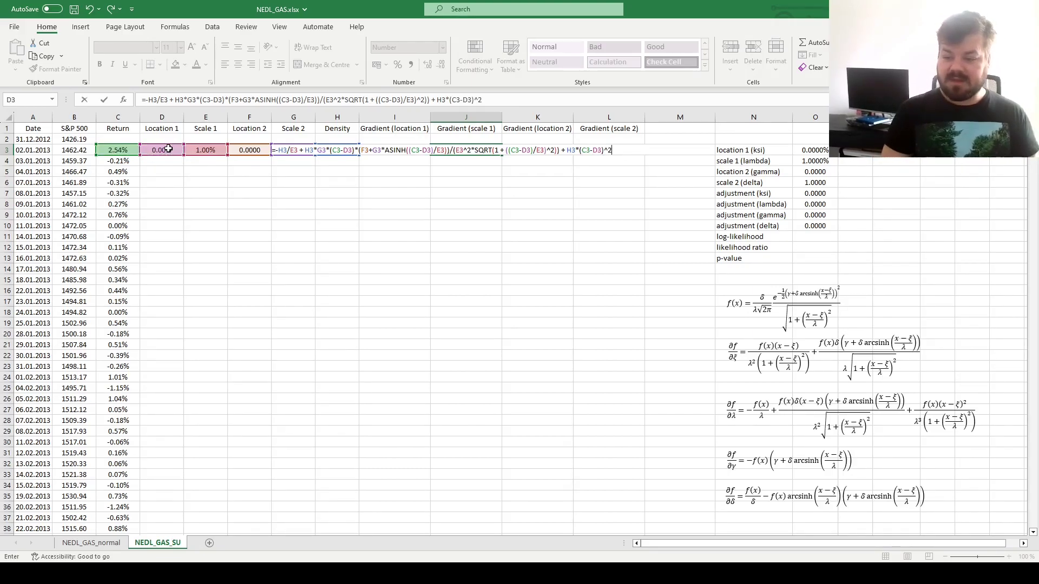
{"action": "type", "text": "/("}
{"action": "left_click", "coordinate": [206, 150]}
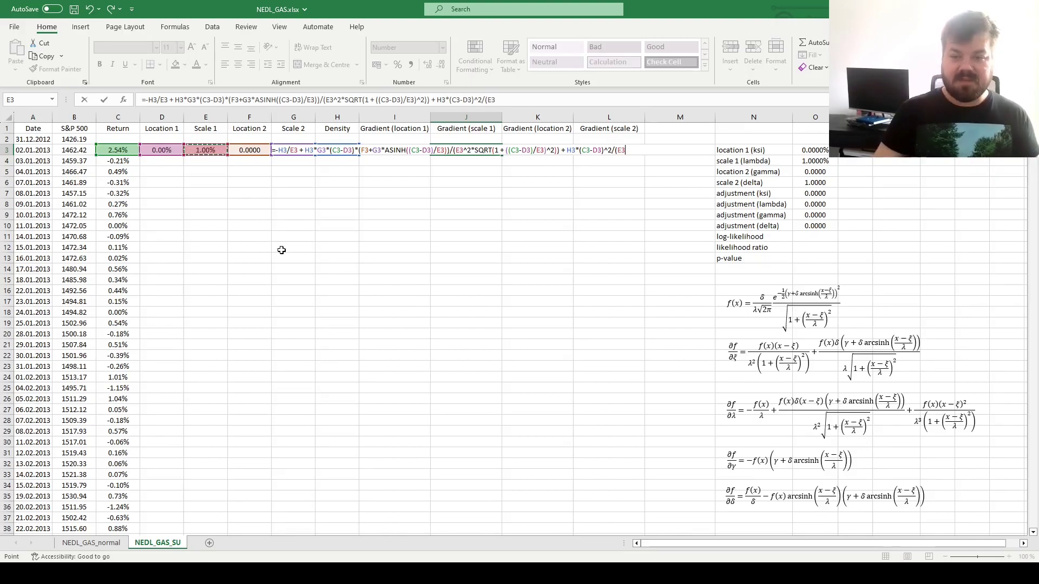
{"action": "type", "text": "^3*(1 + ("}
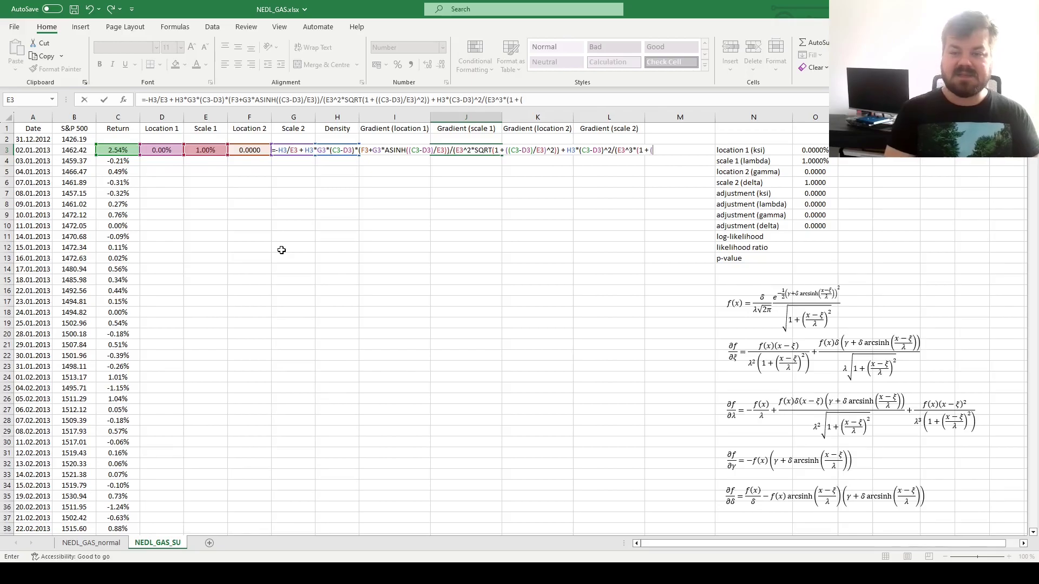
- Complete the third J3 term's denominator with ((C3-D3)/E3)^2, close the brackets, enter the formula and recheck it
{"action": "type", "text": "("}
{"action": "left_click", "coordinate": [122, 148]}
{"action": "type", "text": "-"}
{"action": "left_click", "coordinate": [151, 179]}
{"action": "key", "text": "Up"}
{"action": "key", "text": "Up"}
{"action": "key", "text": "Up"}
{"action": "key", "text": "Up"}
{"action": "type", "text": ")/"}
{"action": "left_click", "coordinate": [207, 171]}
{"action": "key", "text": "Up"}
{"action": "key", "text": "Up"}
{"action": "type", "text": ")"}
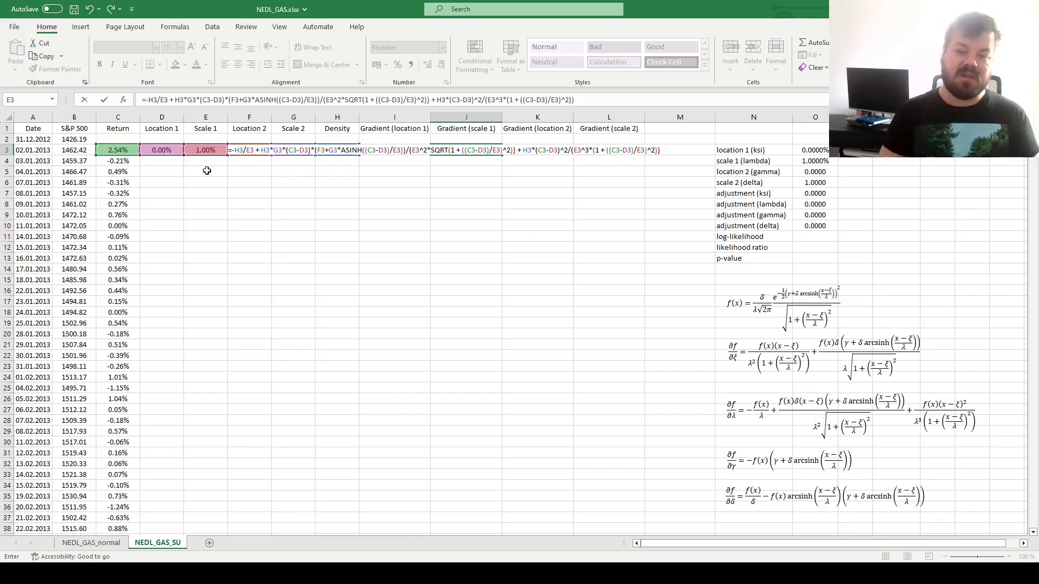
{"action": "key", "text": "ctrl+Return"}
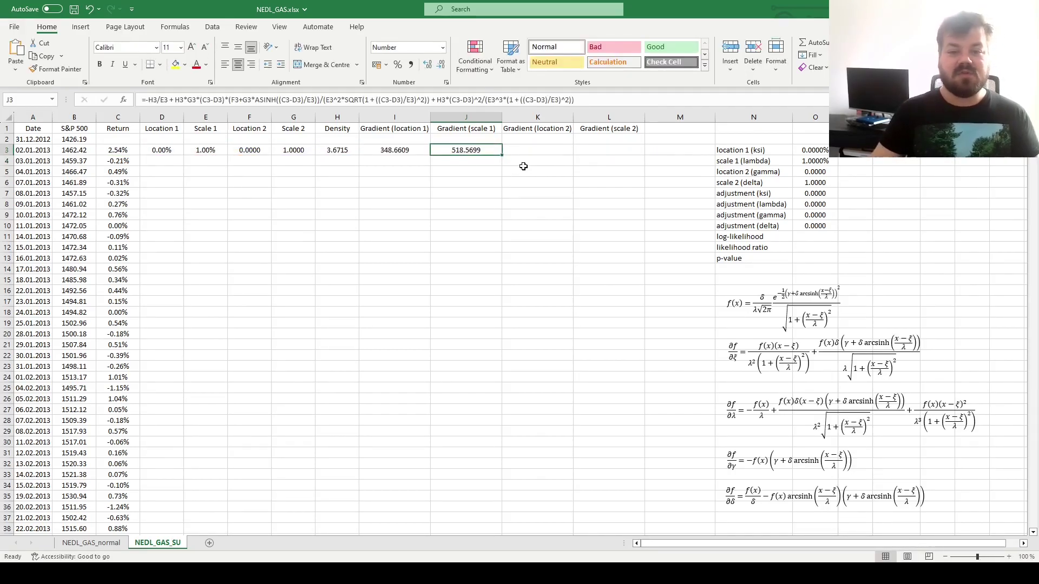
{"action": "double_click", "coordinate": [475, 151]}
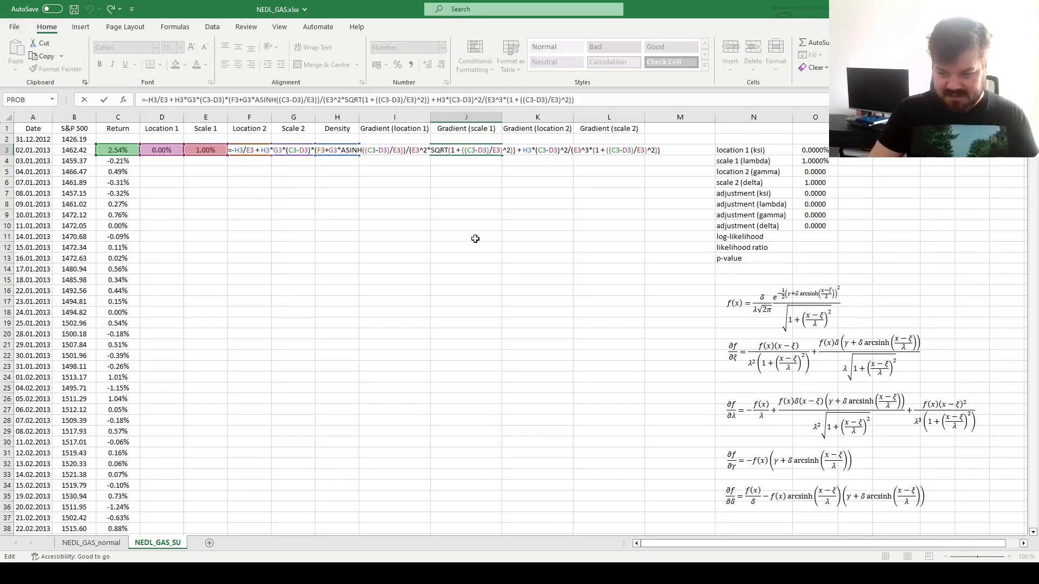
{"action": "key", "text": "Escape"}
- Start the location 2 gradient formula in K3 with =-H3*( following the gamma derivative equation
{"action": "left_click", "coordinate": [529, 147]}
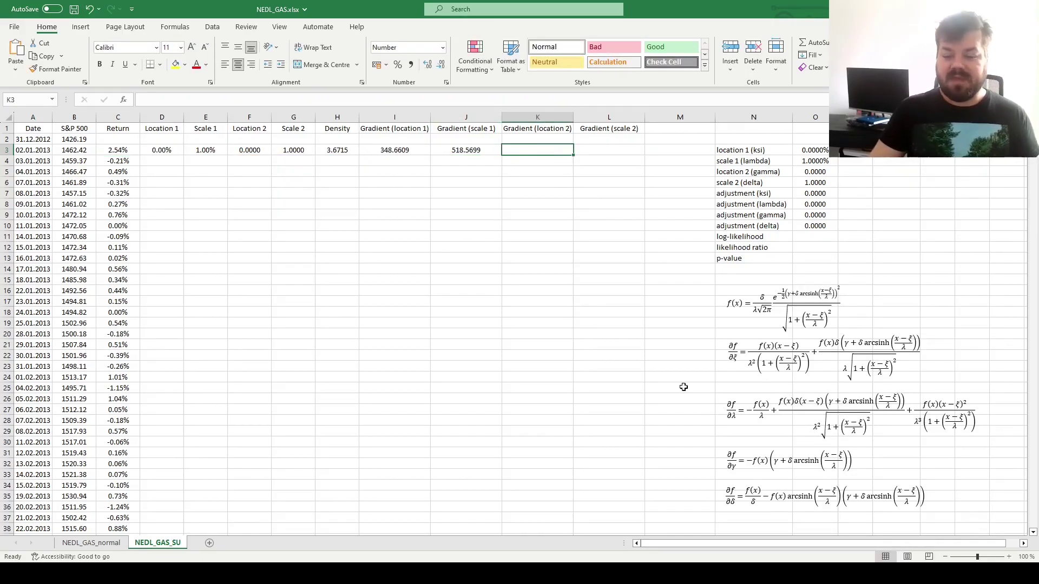
{"action": "left_click", "coordinate": [737, 465]}
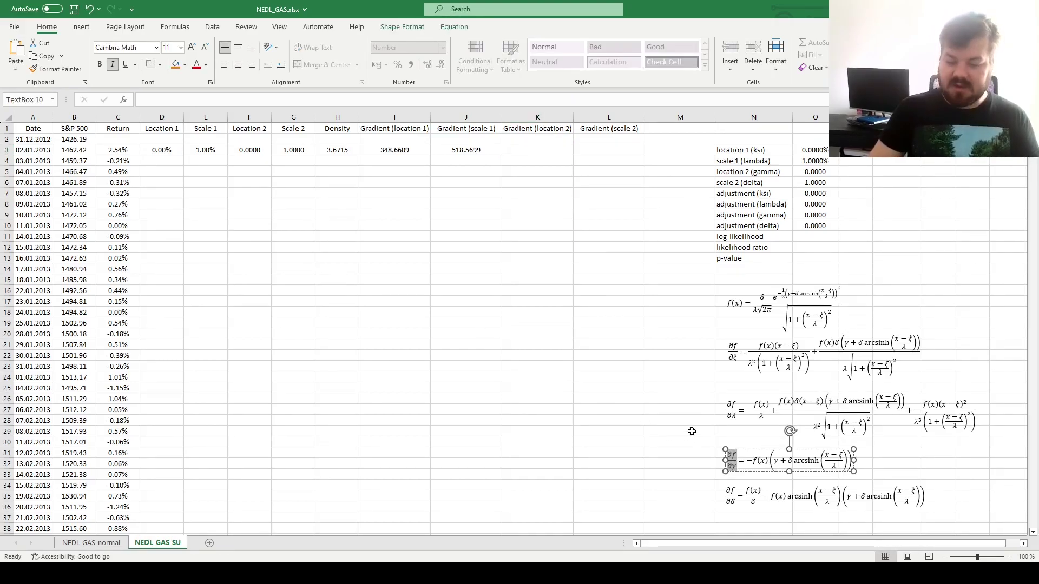
{"action": "left_click", "coordinate": [543, 149]}
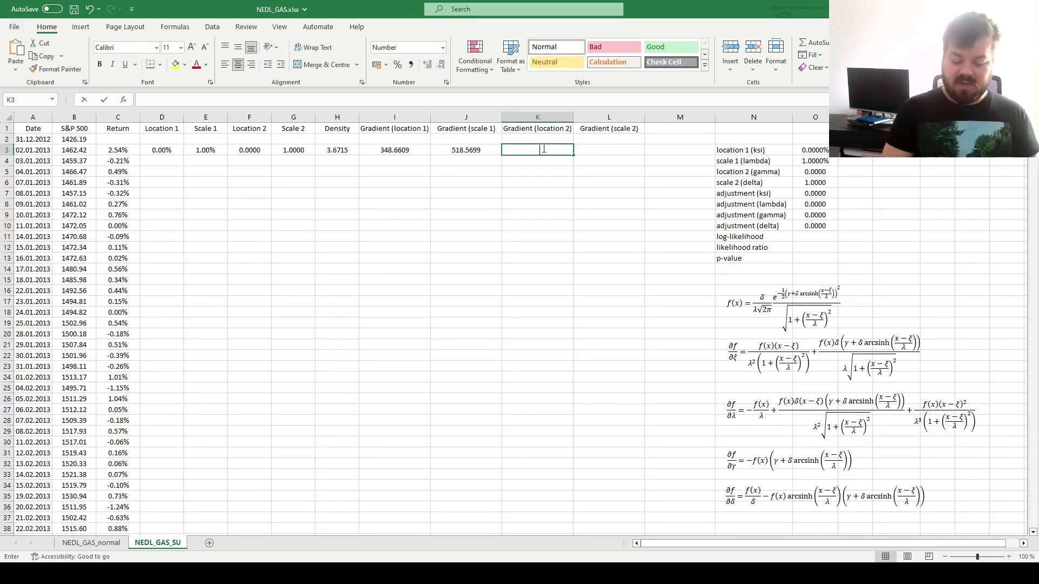
{"action": "type", "text": "=-"}
{"action": "left_click", "coordinate": [328, 150]}
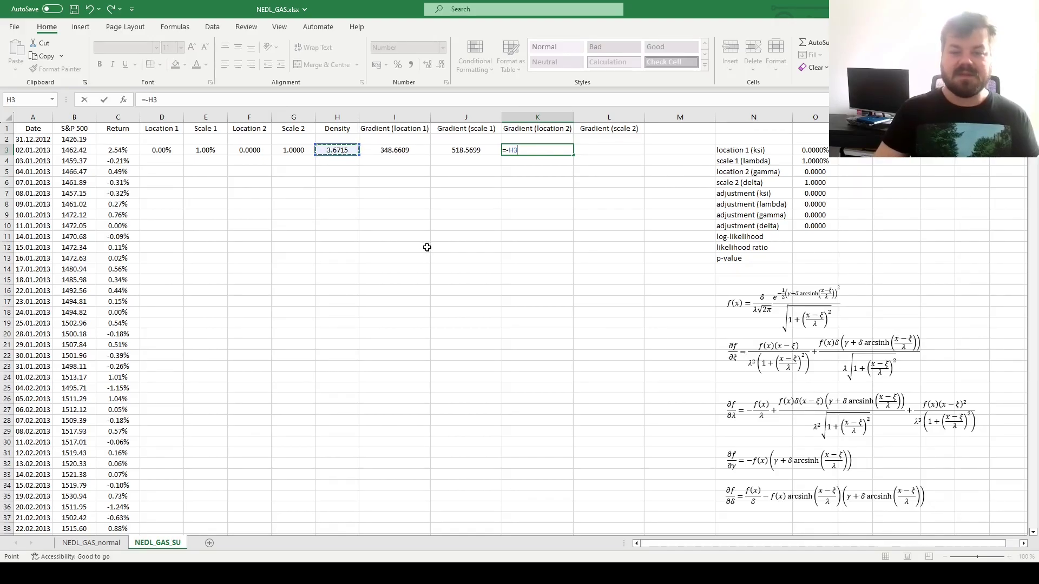
{"action": "type", "text": "*"}
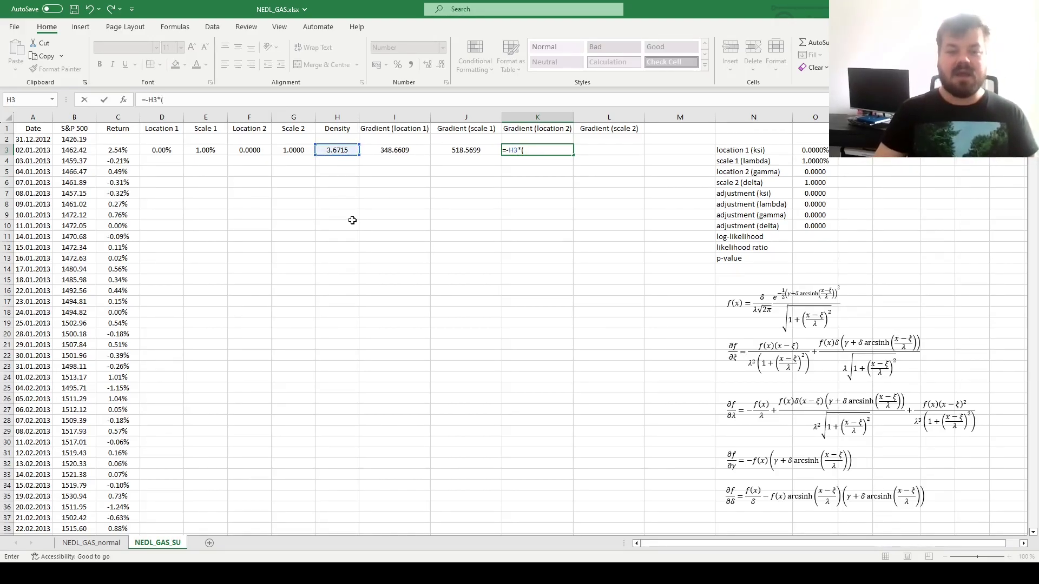
{"action": "type", "text": "("}
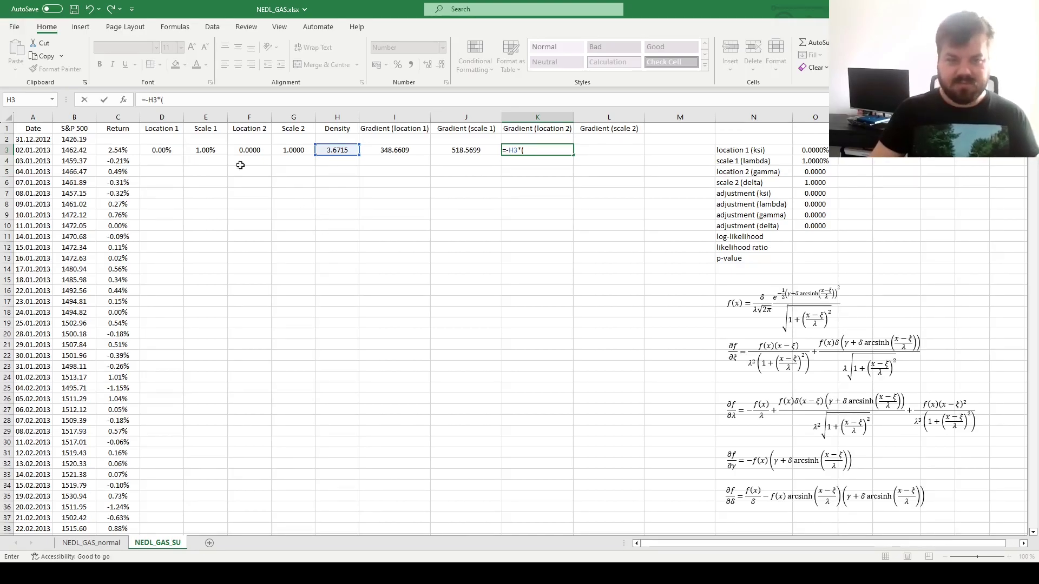
- Complete the K3 gradient formula with F3+G3*ASINH((C3-D3)/E3) inside the brackets and enter it
{"action": "left_click", "coordinate": [244, 148]}
{"action": "type", "text": "+"}
{"action": "left_click", "coordinate": [295, 150]}
{"action": "type", "text": "*ASINH"}
{"action": "type", "text": "(("}
{"action": "left_click", "coordinate": [122, 150]}
{"action": "type", "text": "-"}
{"action": "left_click", "coordinate": [158, 152]}
{"action": "type", "text": ")/"}
{"action": "left_click", "coordinate": [203, 150]}
{"action": "type", "text": ")"}
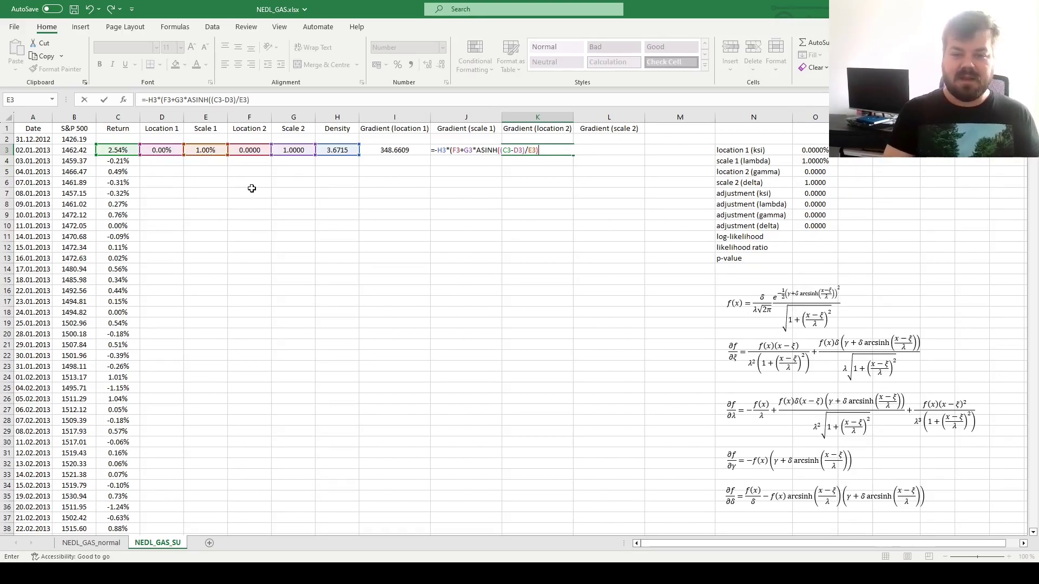
{"action": "type", "text": ")"}
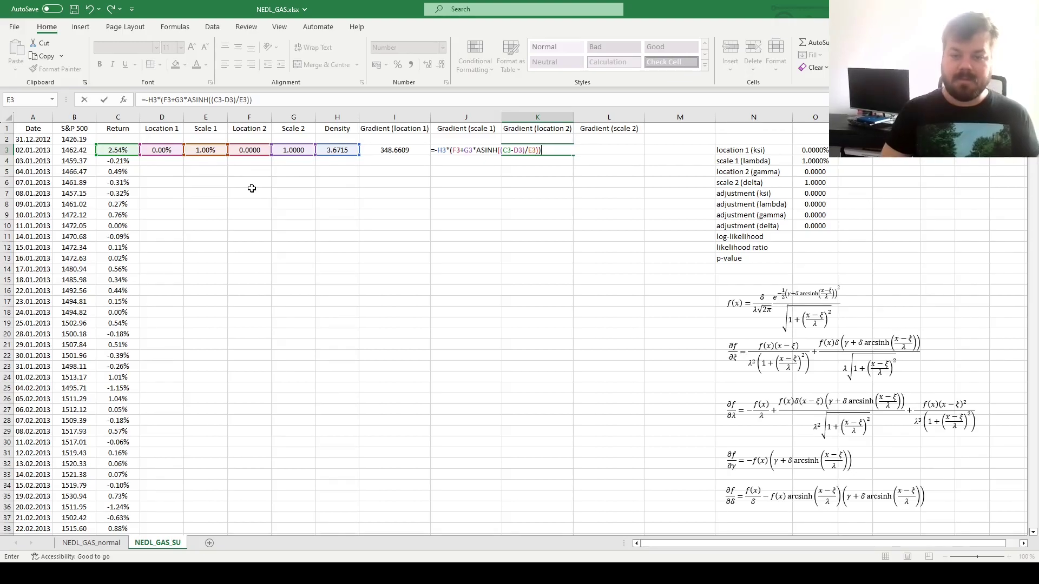
{"action": "key", "text": "ctrl+Return"}
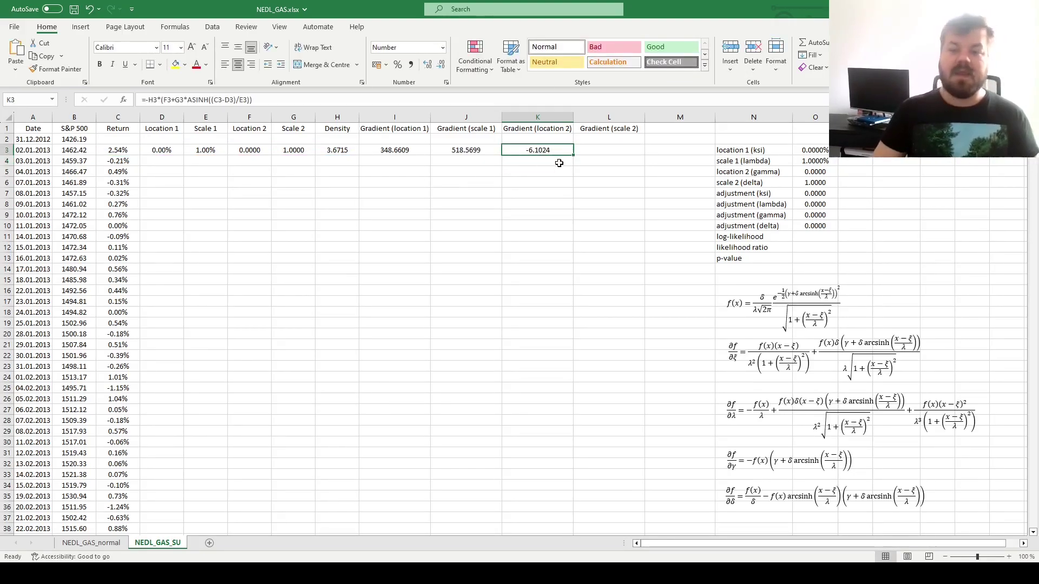
{"action": "left_click", "coordinate": [604, 151]}
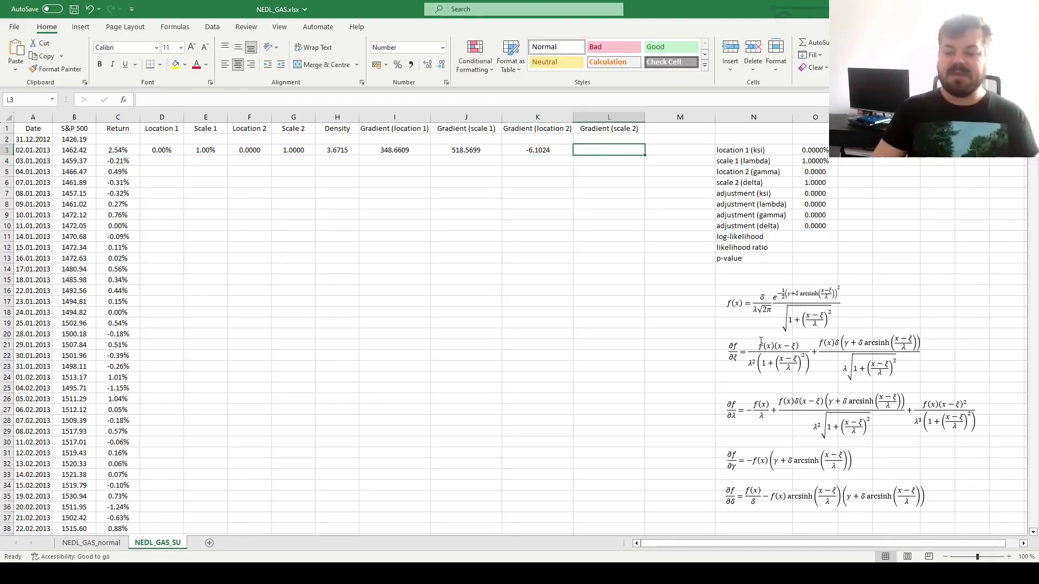
{"action": "left_click", "coordinate": [735, 502]}
{"action": "left_click", "coordinate": [616, 157]}
{"action": "type", "text": "=-"}
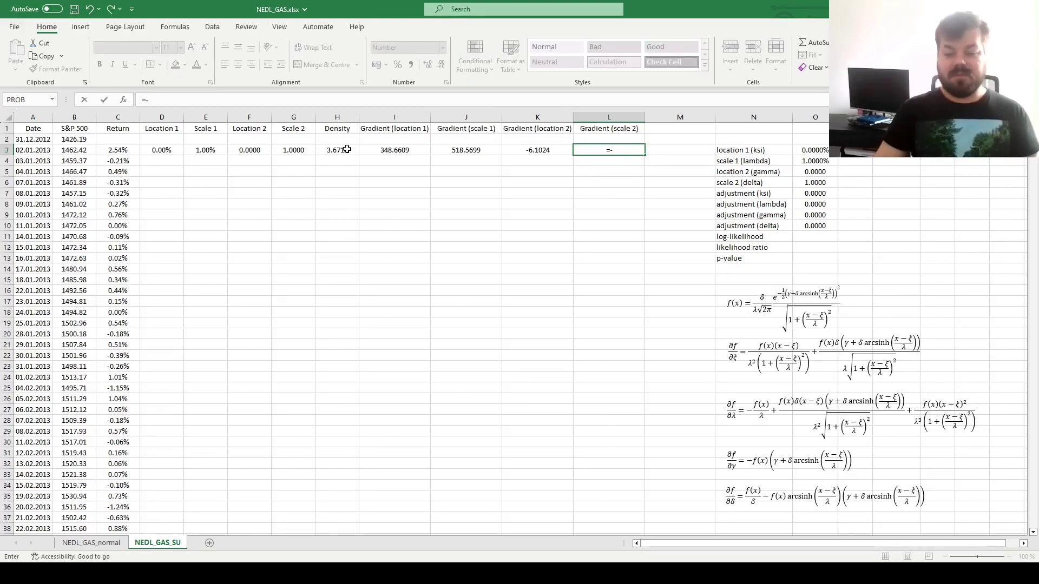
{"action": "left_click", "coordinate": [349, 151]}
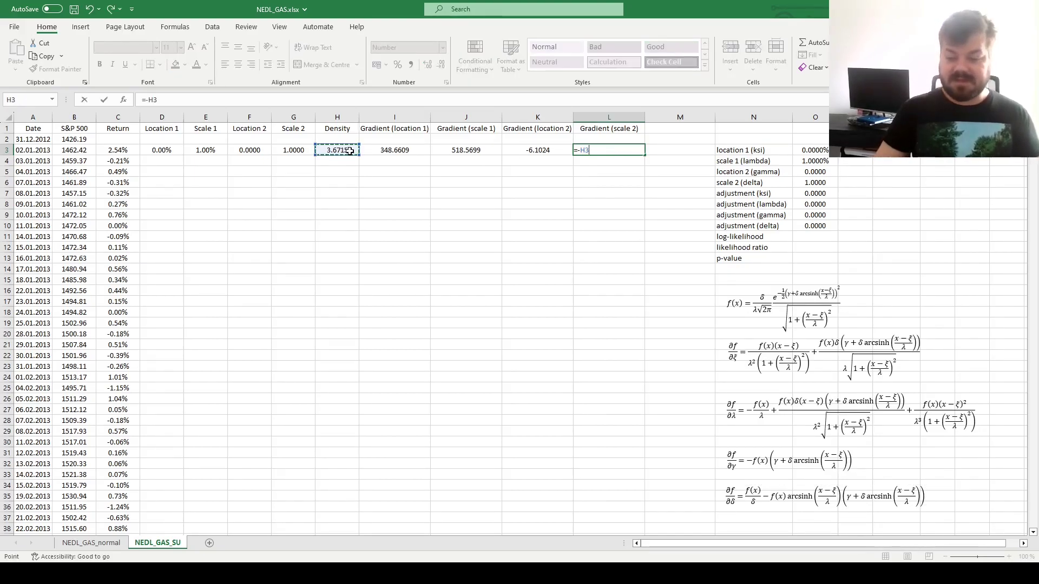
{"action": "key", "text": "Escape"}
- Start the scale 2 gradient formula in L3 with =H3/G3
{"action": "type", "text": "="}
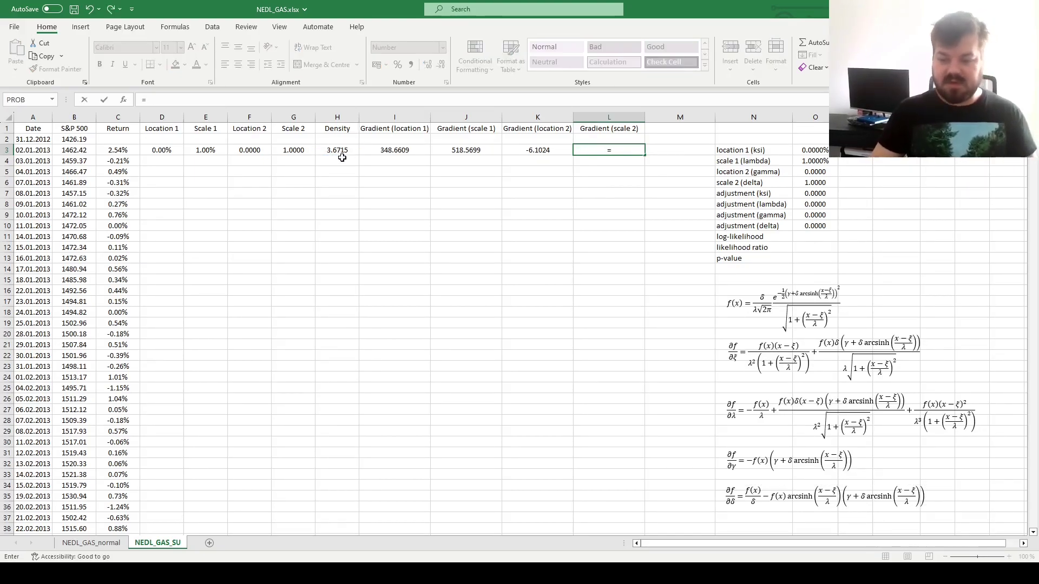
{"action": "left_click", "coordinate": [342, 154]}
{"action": "type", "text": "/"}
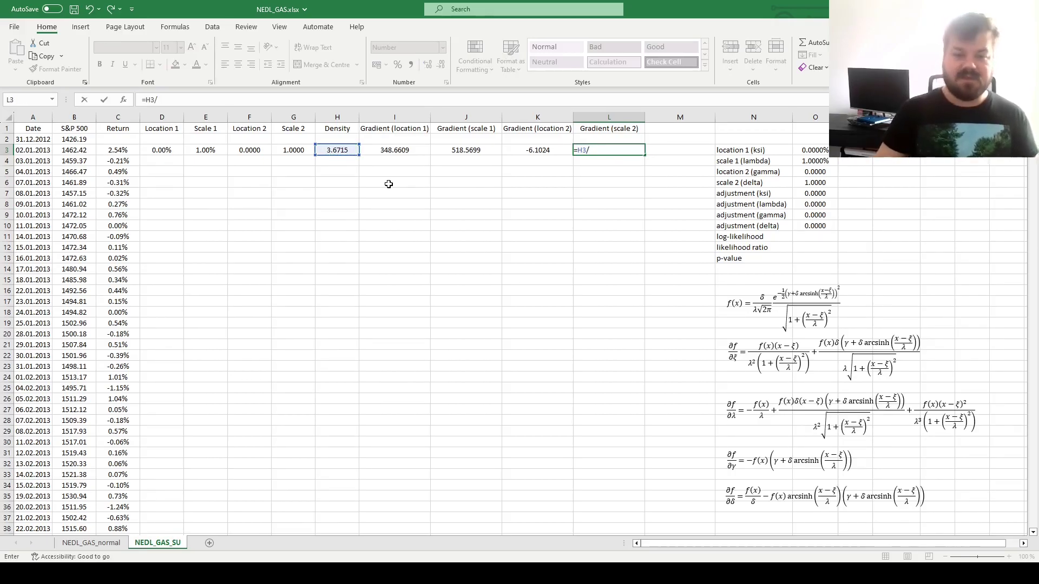
{"action": "left_click", "coordinate": [290, 152]}
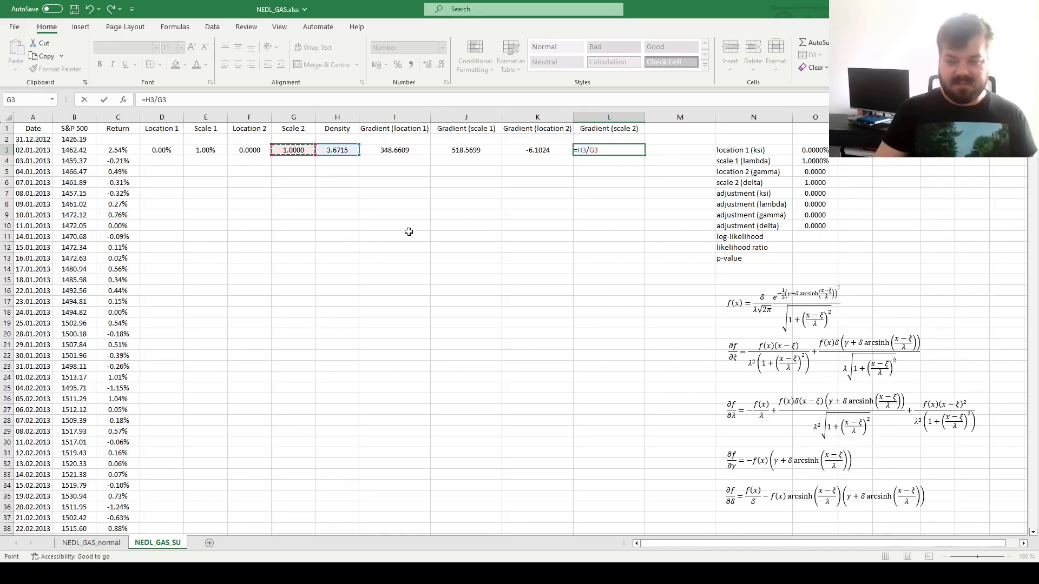
- Subtract H3*ASINH((C3-D3)/E3) in the L3 formula and open a bracketed multiplier after it
{"action": "type", "text": "-"}
{"action": "left_click", "coordinate": [340, 159]}
{"action": "type", "text": "*ASINH(("}
{"action": "left_click", "coordinate": [122, 150]}
{"action": "type", "text": "-"}
{"action": "left_click", "coordinate": [164, 151]}
{"action": "type", "text": ")/"}
{"action": "left_click", "coordinate": [203, 148]}
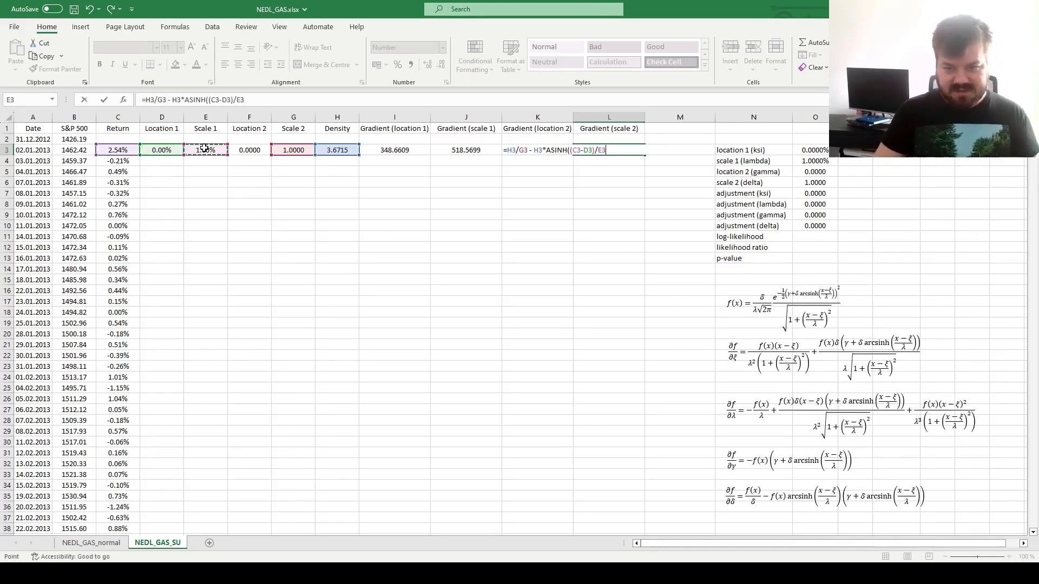
{"action": "type", "text": ")*("}
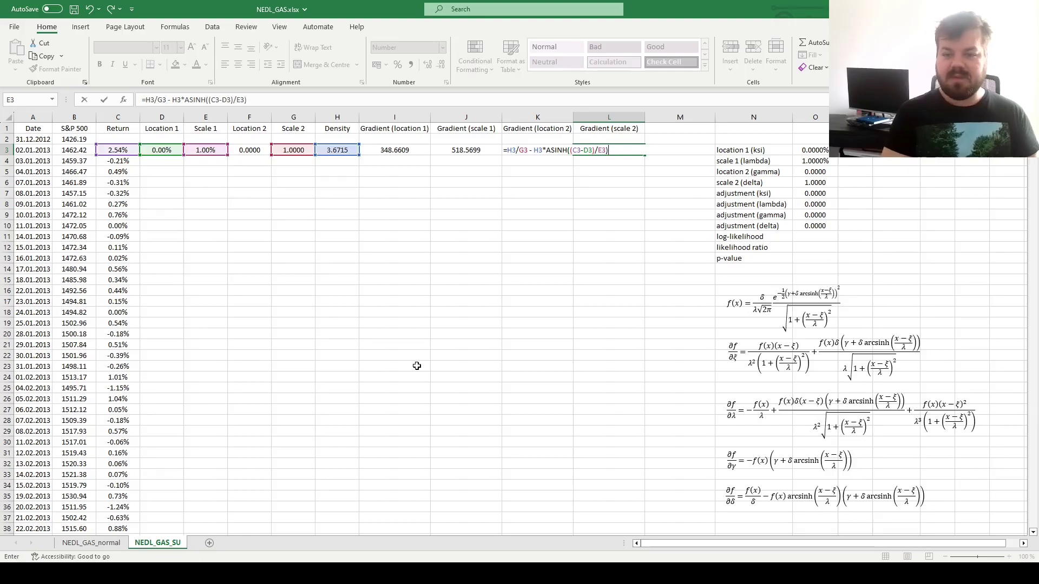
- Complete the L3 formula's bracketed multiplier as F3 + G3*ASINH((C3-D3)/E3) and enter the formula
{"action": "left_click", "coordinate": [252, 149]}
{"action": "type", "text": "+"}
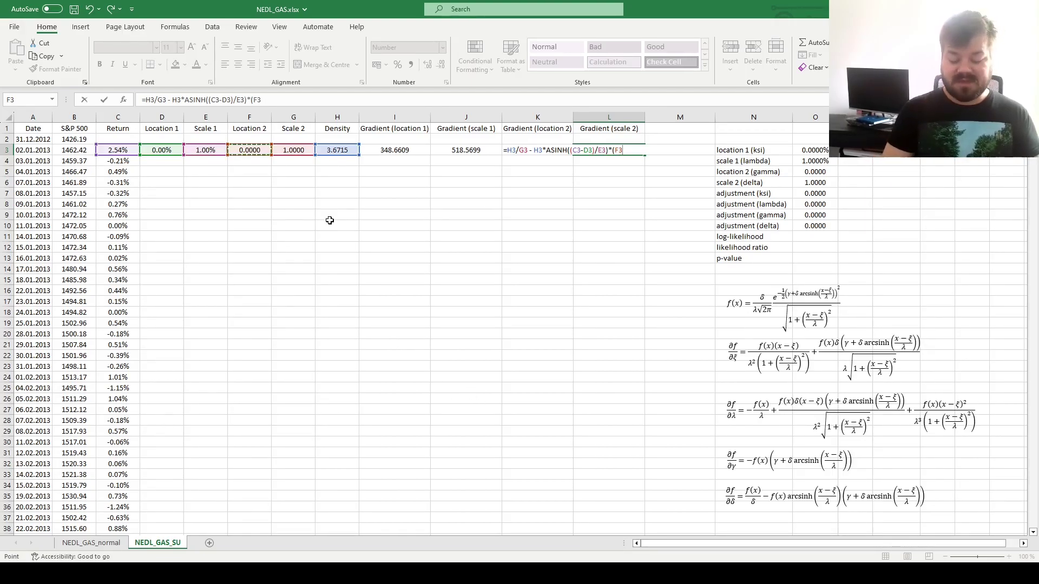
{"action": "left_click", "coordinate": [286, 152]}
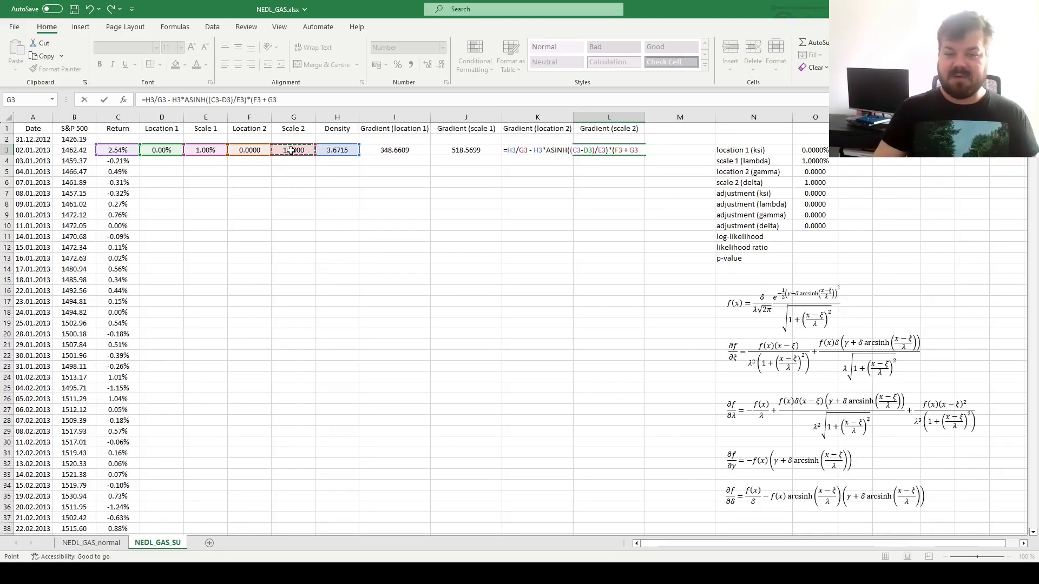
{"action": "type", "text": "*ASINH(("}
{"action": "left_click", "coordinate": [110, 149]}
{"action": "type", "text": "-"}
{"action": "left_click", "coordinate": [161, 150]}
{"action": "type", "text": ")/"}
{"action": "left_click", "coordinate": [199, 151]}
{"action": "type", "text": "))"}
{"action": "key", "text": "ctrl+Return"}
- Compare the magnitudes of the four gradients in I3:L3 and relate them to the adjustment coefficients in O7:O10
{"action": "left_click_drag", "start_coordinate": [398, 154], "coordinate": [600, 152]}
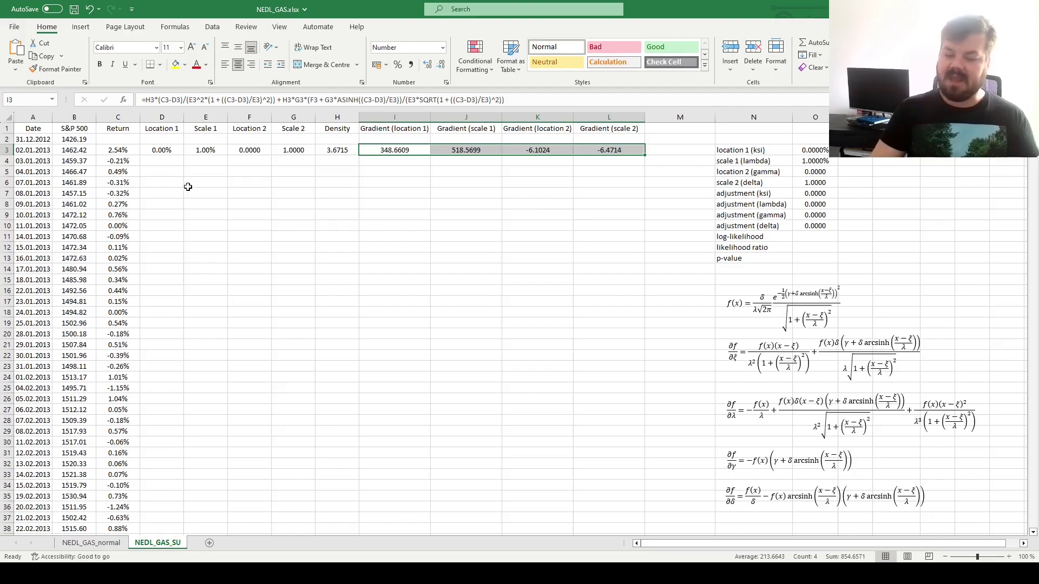
{"action": "left_click_drag", "start_coordinate": [817, 195], "coordinate": [817, 224]}
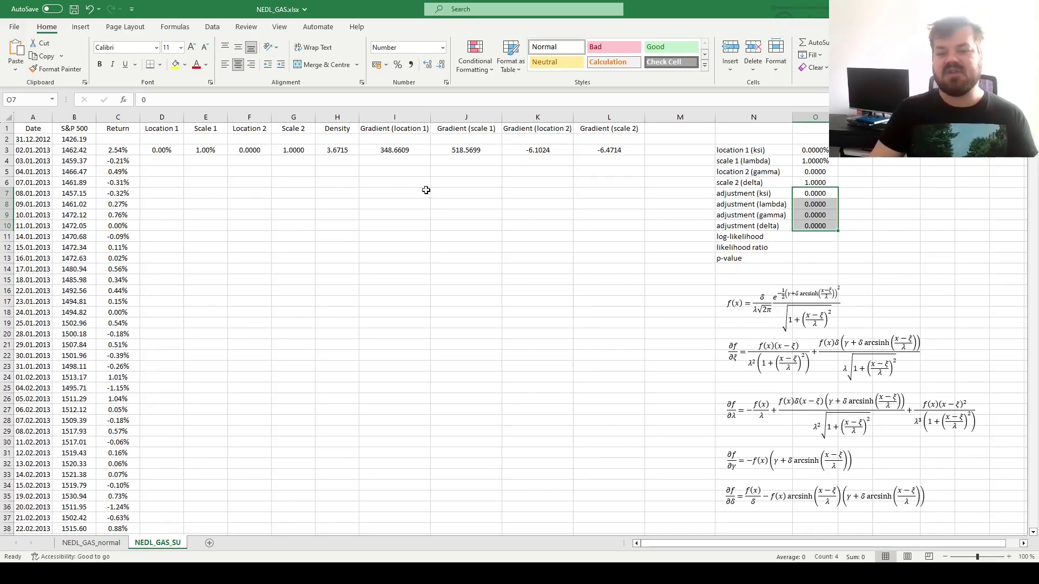
{"action": "left_click", "coordinate": [402, 153]}
{"action": "key", "text": "shift+Right"}
{"action": "key", "text": "shift+Right"}
{"action": "key", "text": "shift+Right"}
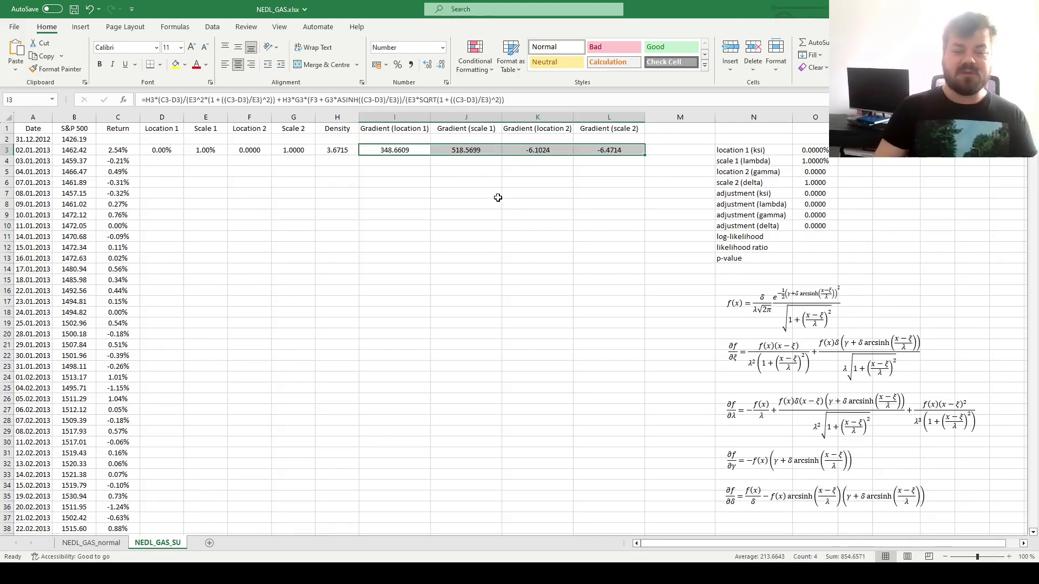
{"action": "left_click", "coordinate": [400, 172]}
{"action": "key", "text": "Up"}
{"action": "key", "text": "Up"}
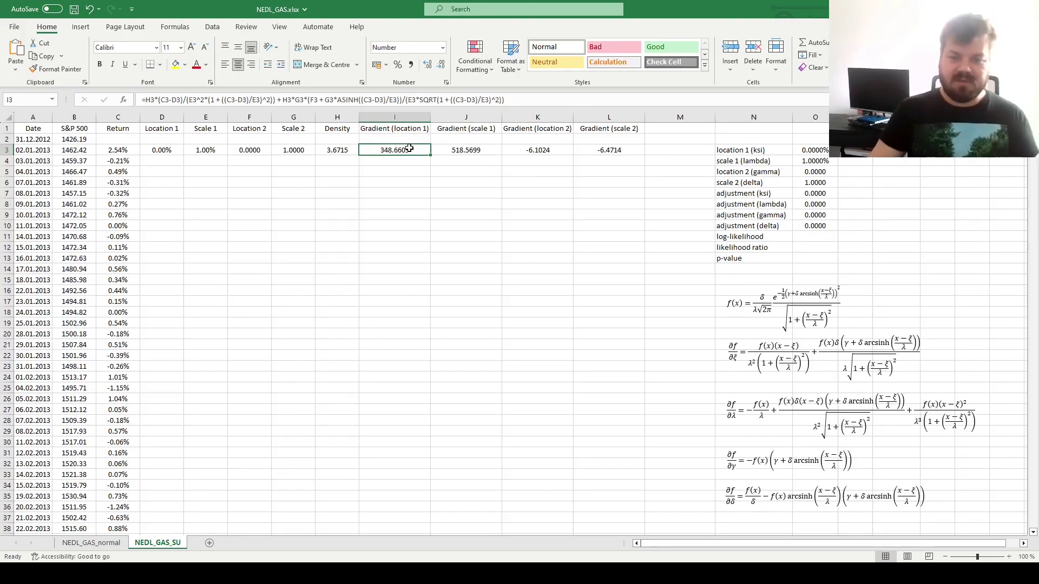
{"action": "left_click_drag", "start_coordinate": [410, 149], "coordinate": [606, 150]}
{"action": "left_click", "coordinate": [536, 190]}
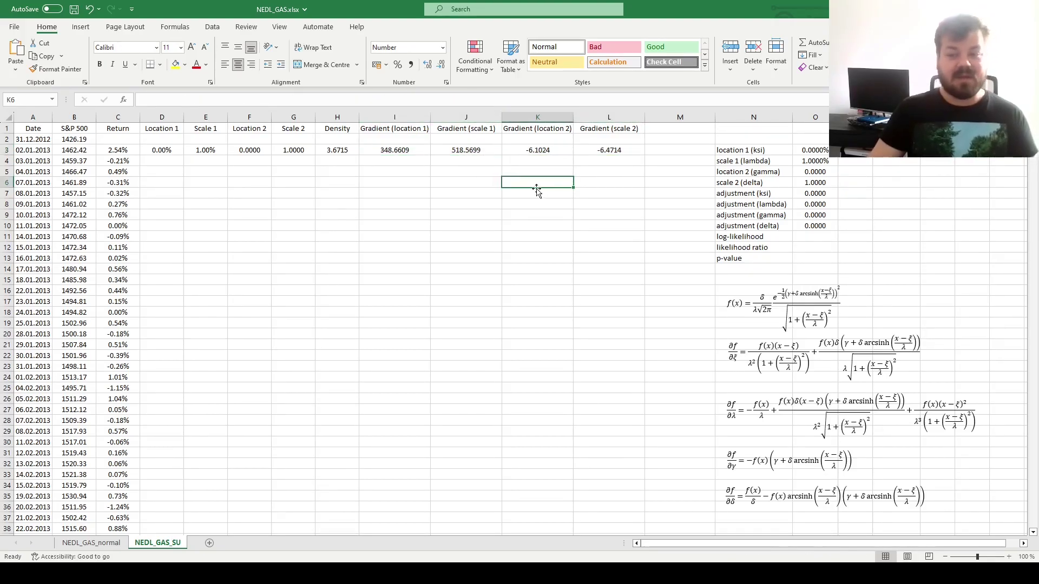
{"action": "left_click", "coordinate": [406, 150]}
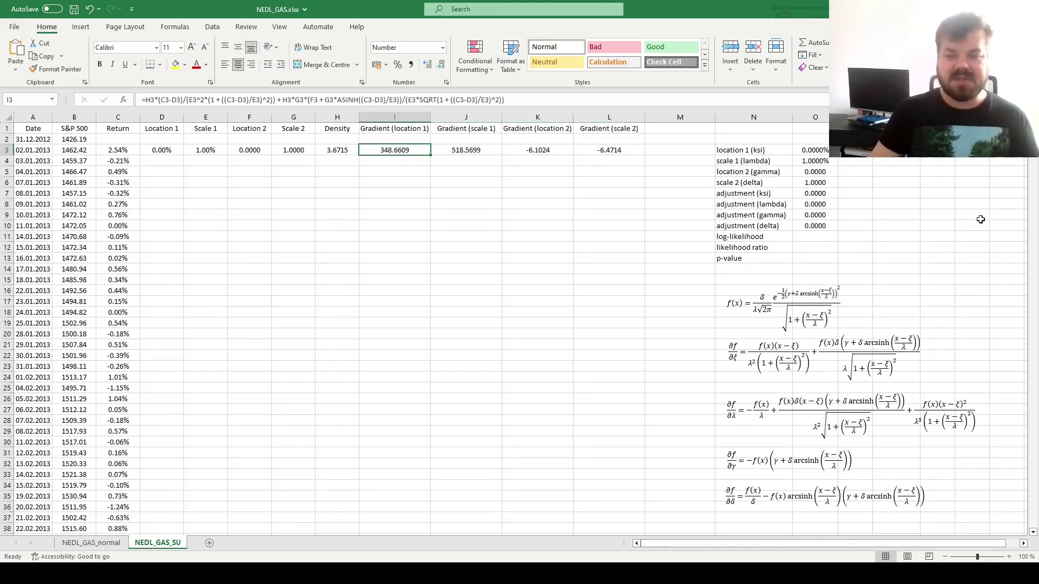
{"action": "left_click_drag", "start_coordinate": [815, 190], "coordinate": [815, 225]}
{"action": "left_click", "coordinate": [426, 234]}
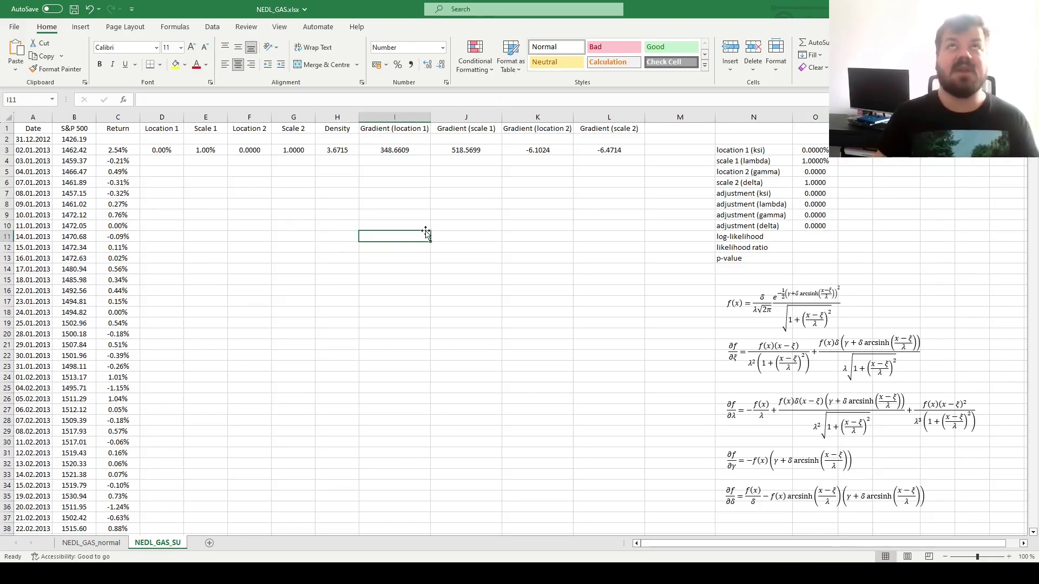
{"action": "left_click", "coordinate": [387, 154]}
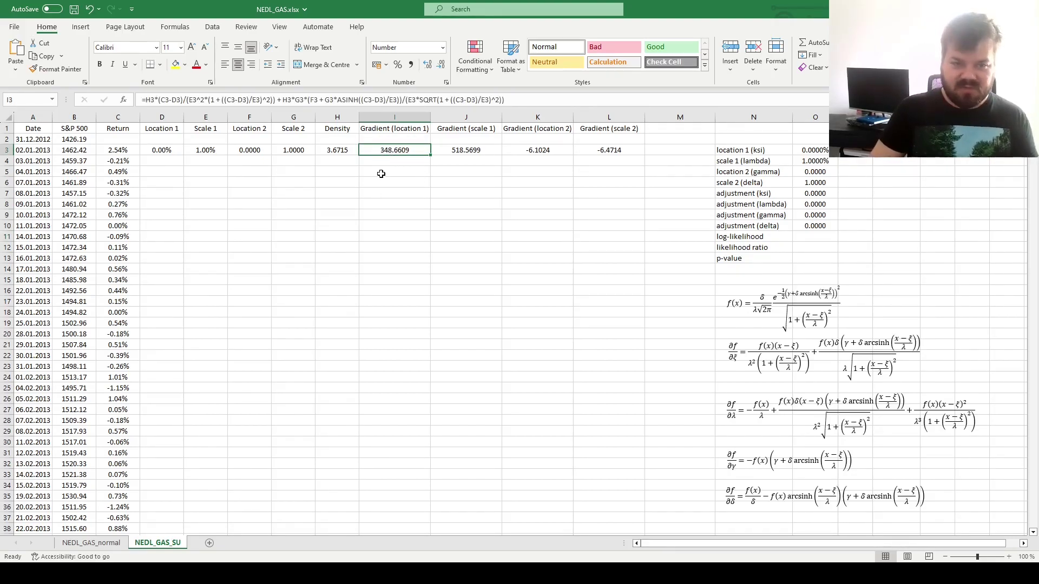
- Wrap the location 1 gradient formula in I3 in brackets and divide it by 10^6
{"action": "left_click", "coordinate": [148, 100]}
{"action": "type", "text": "("}
{"action": "left_click", "coordinate": [524, 98]}
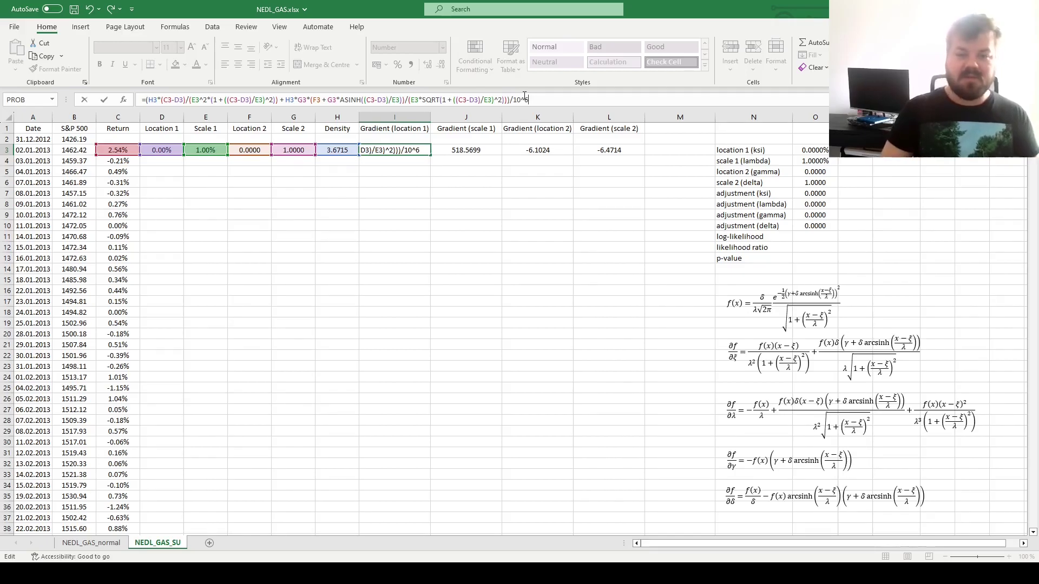
{"action": "key", "text": "ctrl+Return"}
- Scale the scale 1 gradient in J3 by bracketing its whole formula and dividing it by 10^6
{"action": "key", "text": "Right"}
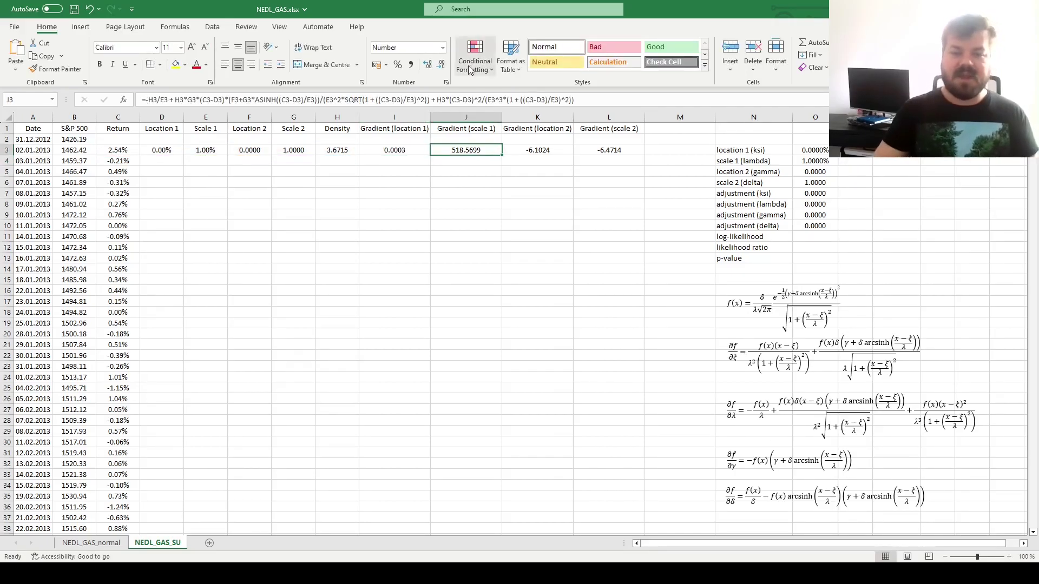
{"action": "left_click", "coordinate": [143, 97]}
{"action": "type", "text": "("}
{"action": "left_click", "coordinate": [621, 97]}
{"action": "type", "text": ")/10"}
{"action": "key", "text": "ctrl+Return"}
- Bracket the location 2 gradient formula in K3 and divide it by 10^4
{"action": "key", "text": "Right"}
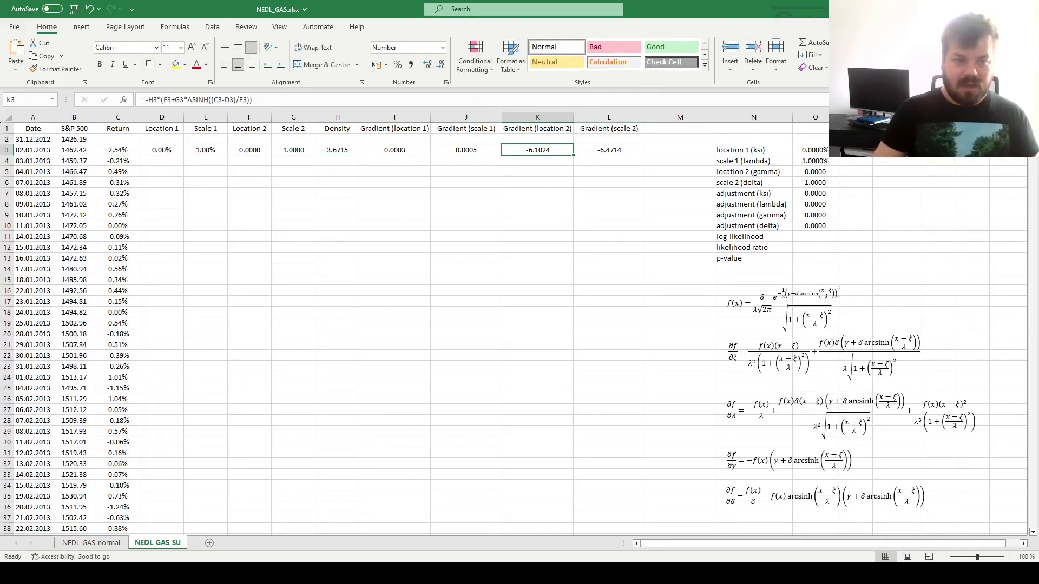
{"action": "left_click", "coordinate": [149, 100]}
{"action": "type", "text": "("}
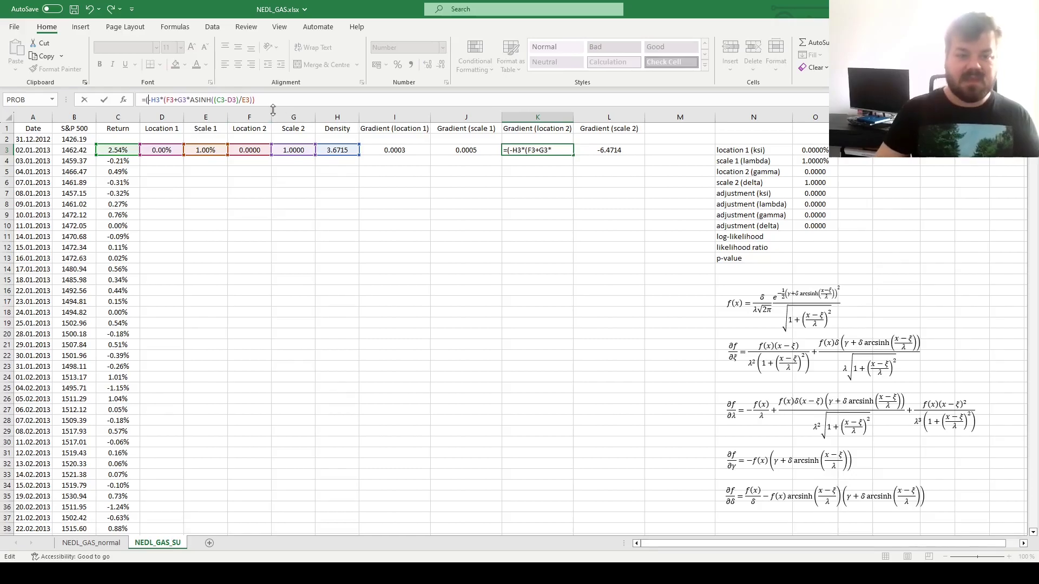
{"action": "type", "text": ")/10"}
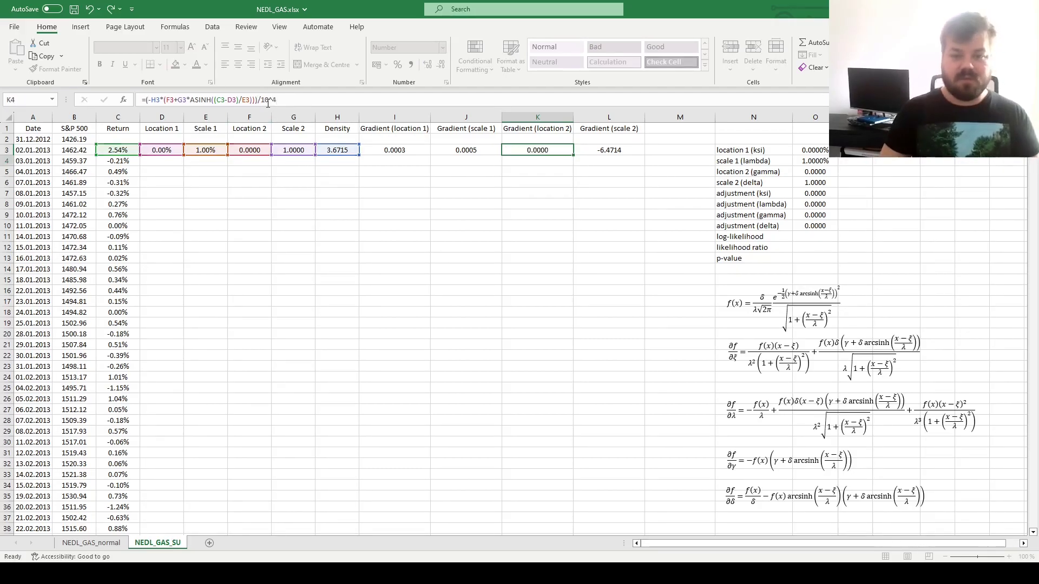
{"action": "type", "text": "^4"}
{"action": "key", "text": "ctrl+Return"}
- Bracket the scale 2 gradient formula in L3 and divide it by 10^4
{"action": "key", "text": "Right"}
{"action": "left_click", "coordinate": [145, 100]}
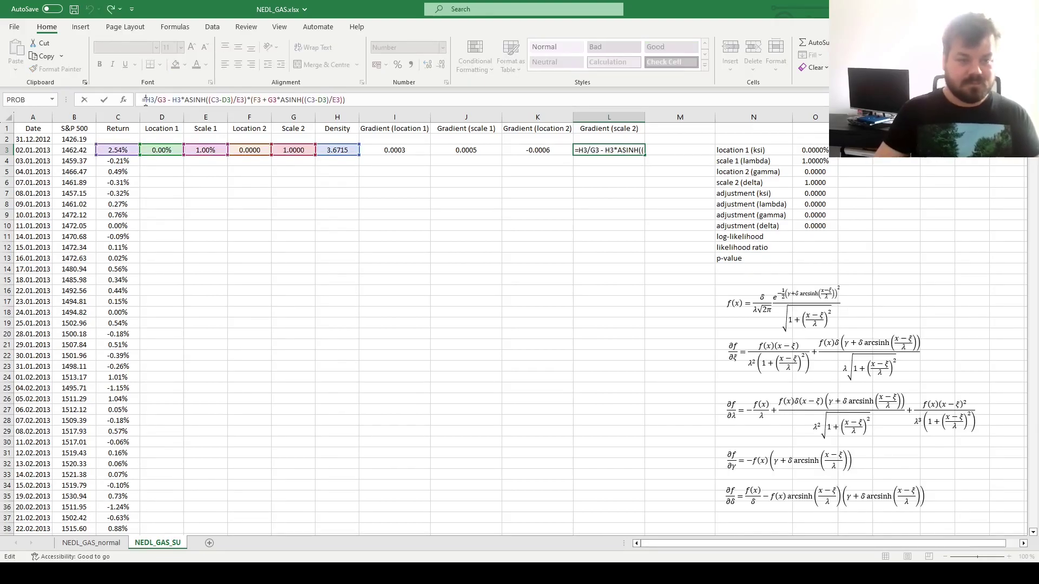
{"action": "type", "text": "("}
{"action": "left_click", "coordinate": [357, 100]}
{"action": "type", "text": ")/10^4"}
{"action": "key", "text": "ctrl+Return"}
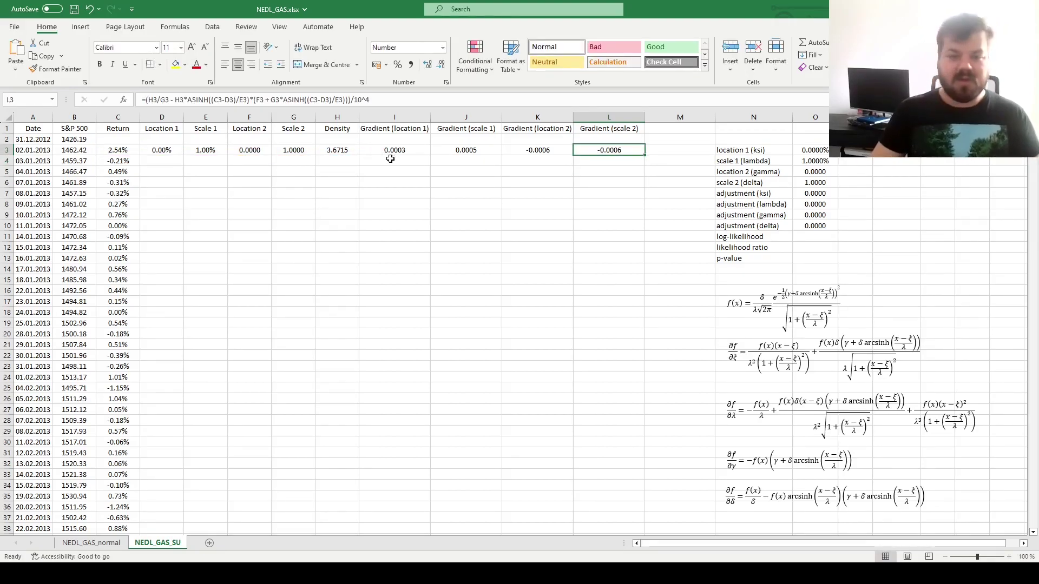
- Enter the location 1 updating formula =D3+$O$7*I3 in D4
{"action": "key", "text": "Down"}
{"action": "key", "text": "Left"}
{"action": "key", "text": "Left"}
{"action": "key", "text": "Left"}
{"action": "key", "text": "Left"}
{"action": "key", "text": "Left"}
{"action": "key", "text": "Left"}
{"action": "key", "text": "Left"}
{"action": "key", "text": "Left"}
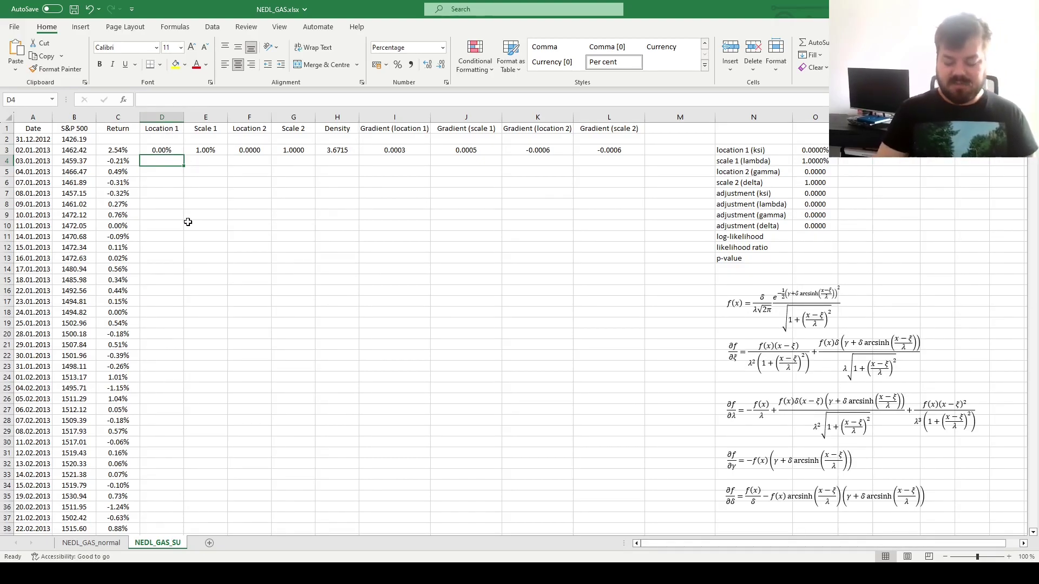
{"action": "type", "text": "="}
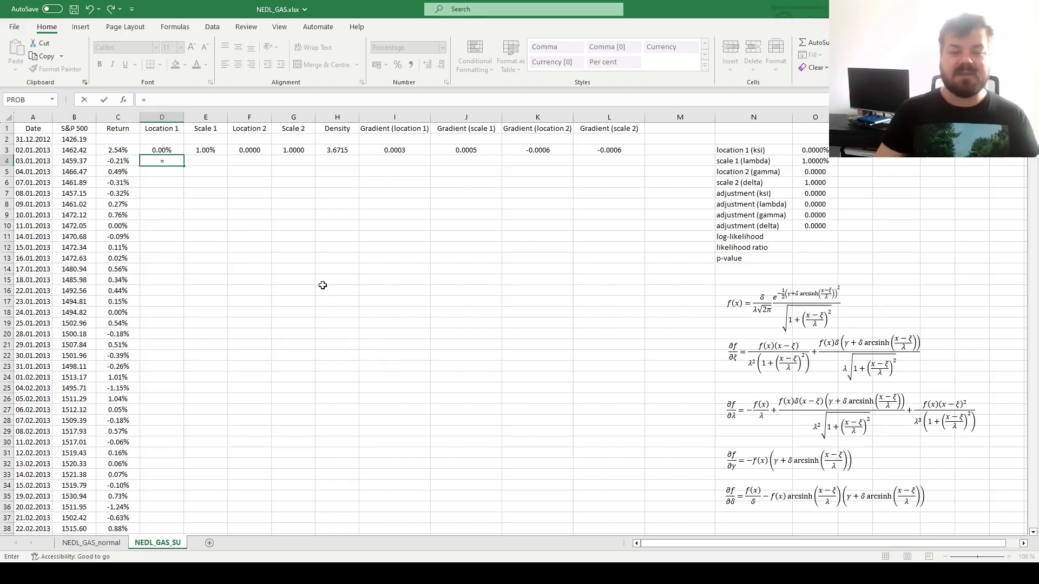
{"action": "left_click", "coordinate": [162, 152]}
{"action": "type", "text": "+"}
{"action": "left_click", "coordinate": [815, 193]}
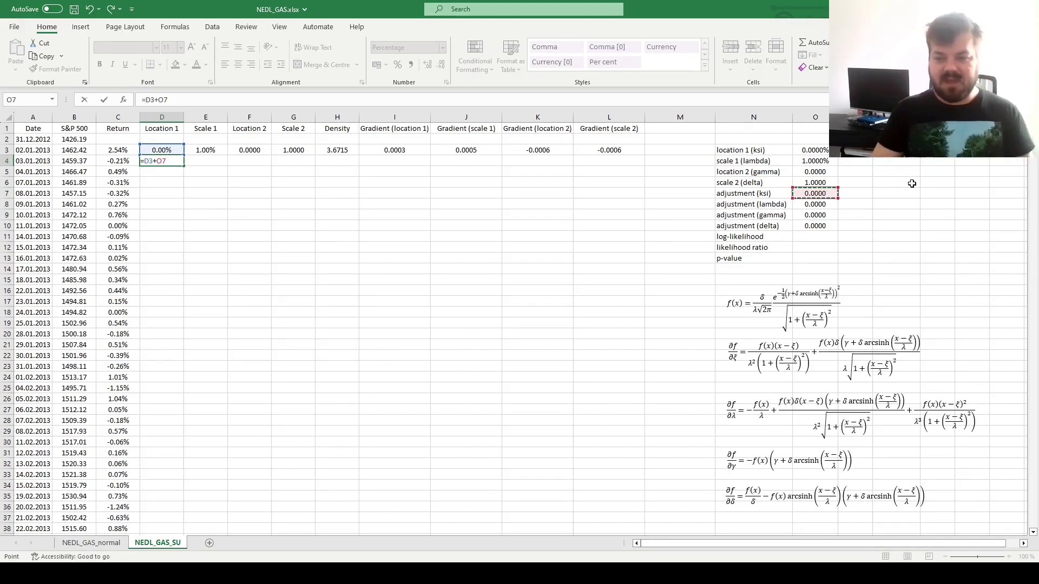
{"action": "key", "text": "F4"}
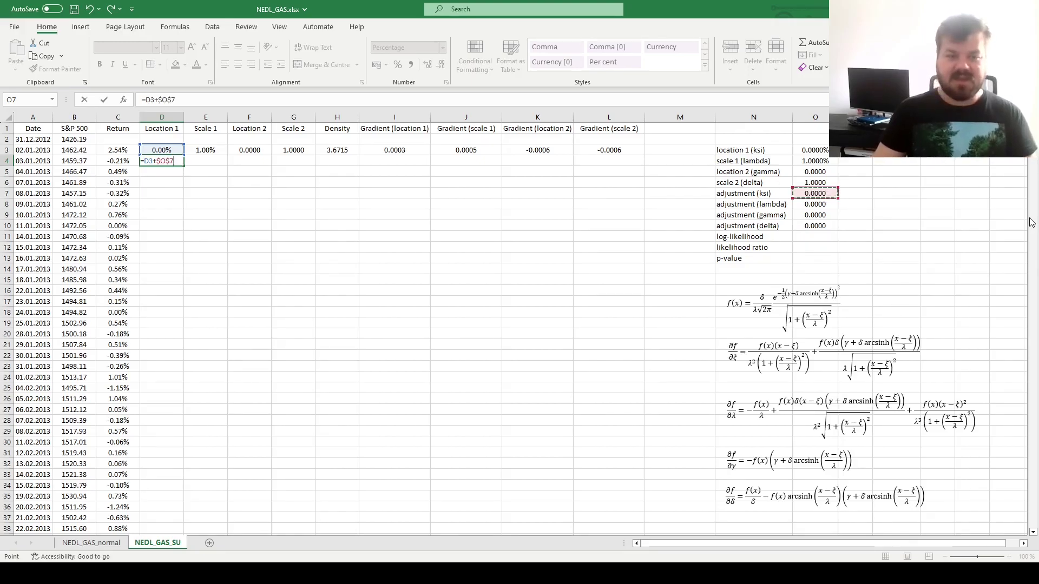
{"action": "type", "text": "*"}
{"action": "left_click", "coordinate": [396, 154]}
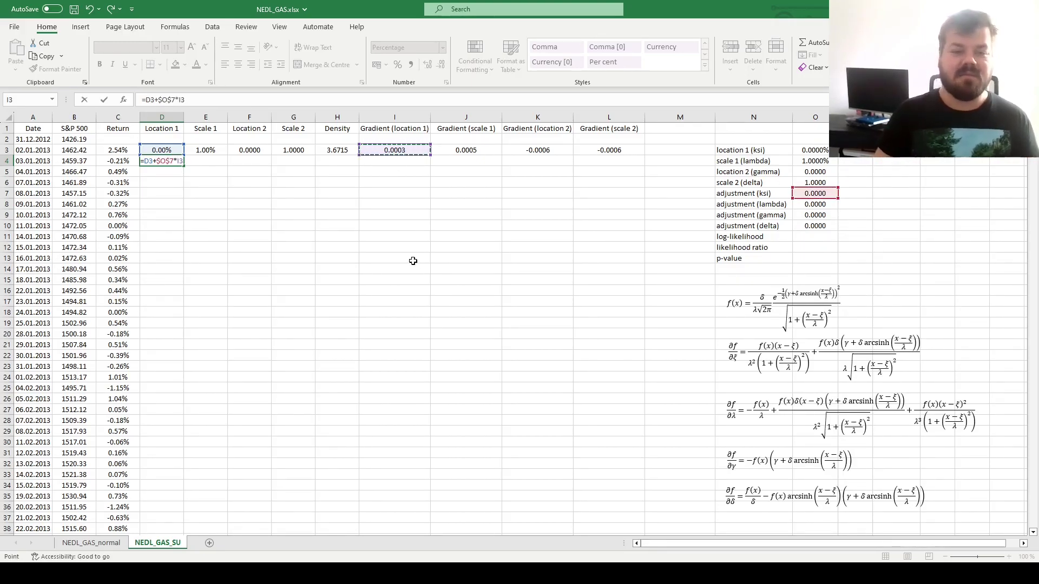
{"action": "key", "text": "Return"}
- Enter the scale 1 updating formula =E3+$O$8*J3 in E4
{"action": "key", "text": "Up"}
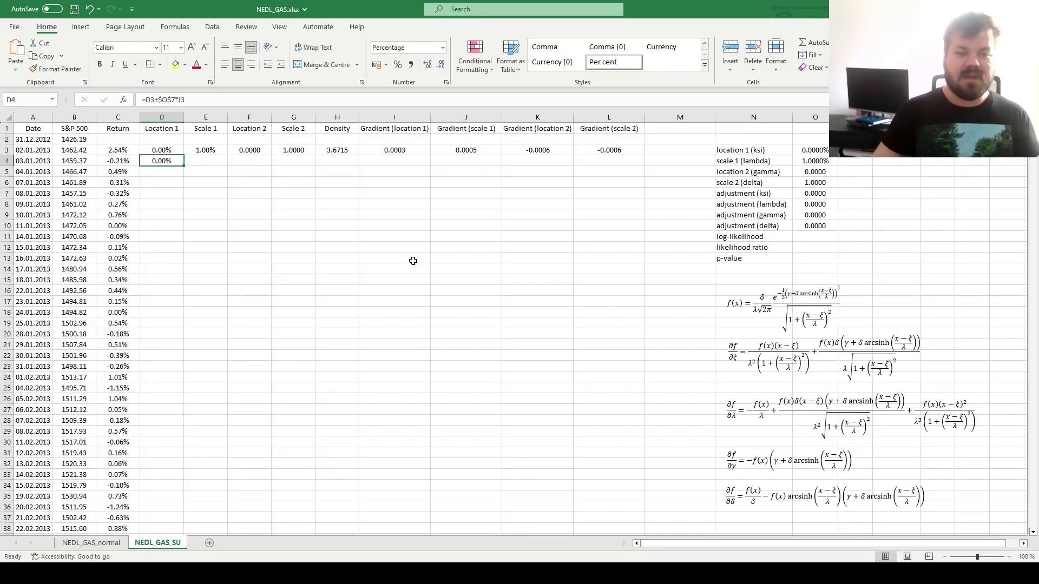
{"action": "key", "text": "Right"}
{"action": "type", "text": "="}
{"action": "key", "text": "Up"}
{"action": "type", "text": "+"}
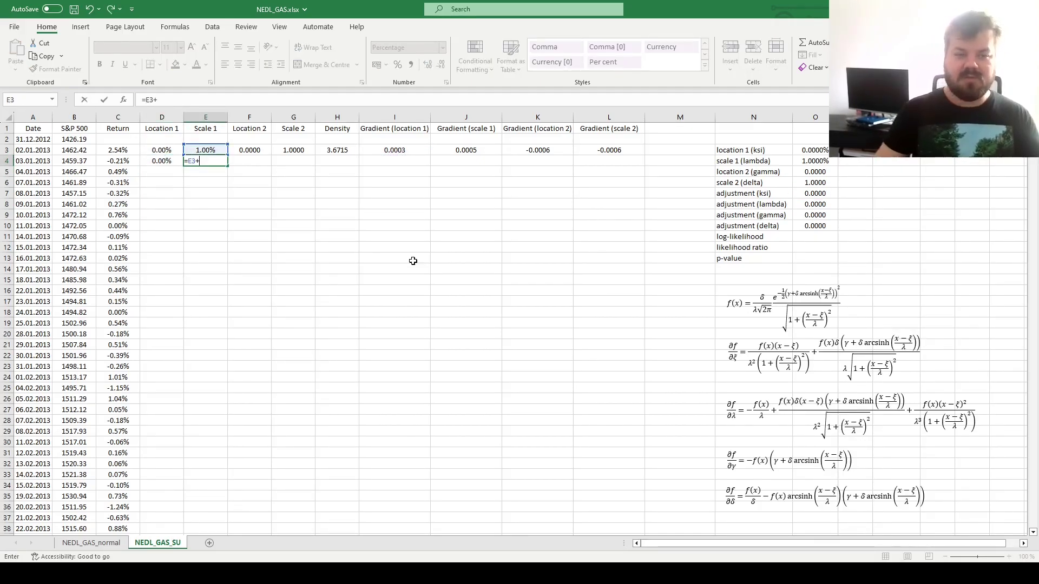
{"action": "left_click", "coordinate": [823, 208]}
{"action": "key", "text": "F4"}
{"action": "type", "text": "*"}
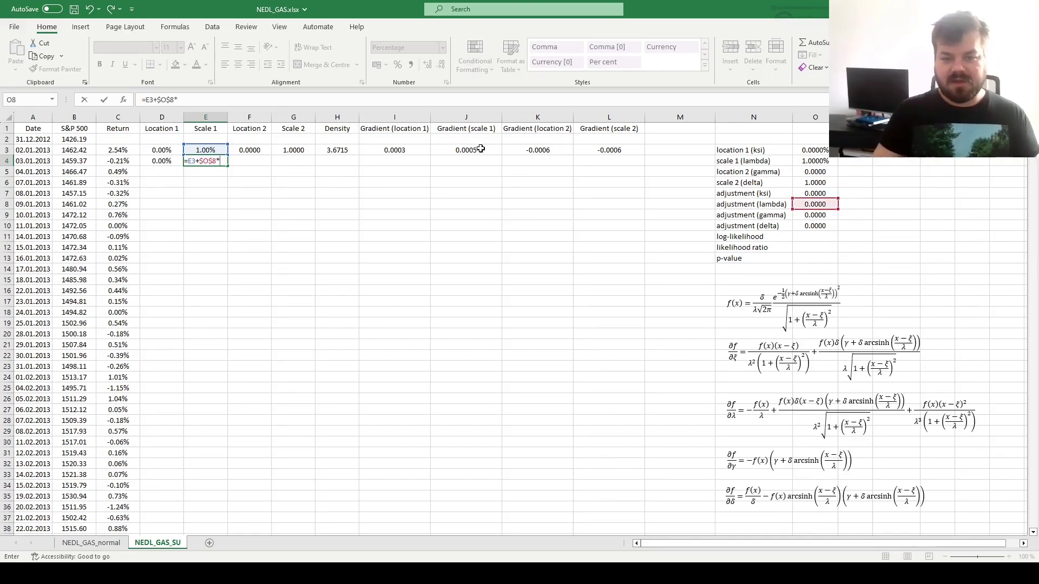
{"action": "left_click", "coordinate": [480, 149]}
{"action": "key", "text": "Tab"}
- Enter the location 2 updating formula in F4 as F3 plus the fixed gamma adjustment $O$9 times K3
{"action": "type", "text": "="}
{"action": "key", "text": "Up"}
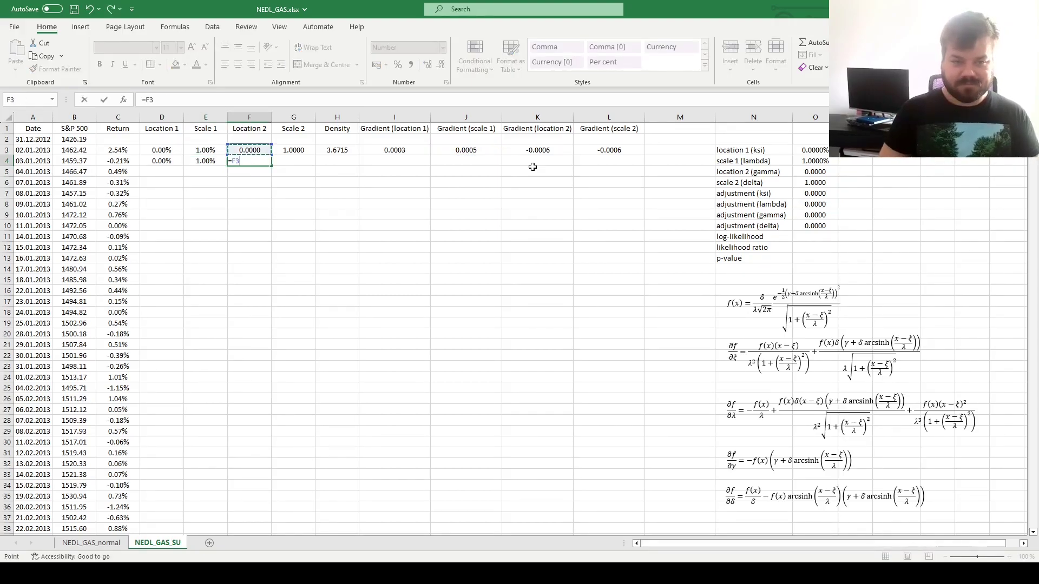
{"action": "type", "text": "+"}
{"action": "left_click", "coordinate": [814, 218]}
{"action": "key", "text": "F4"}
{"action": "type", "text": "*"}
{"action": "left_click", "coordinate": [537, 151]}
{"action": "key", "text": "Tab"}
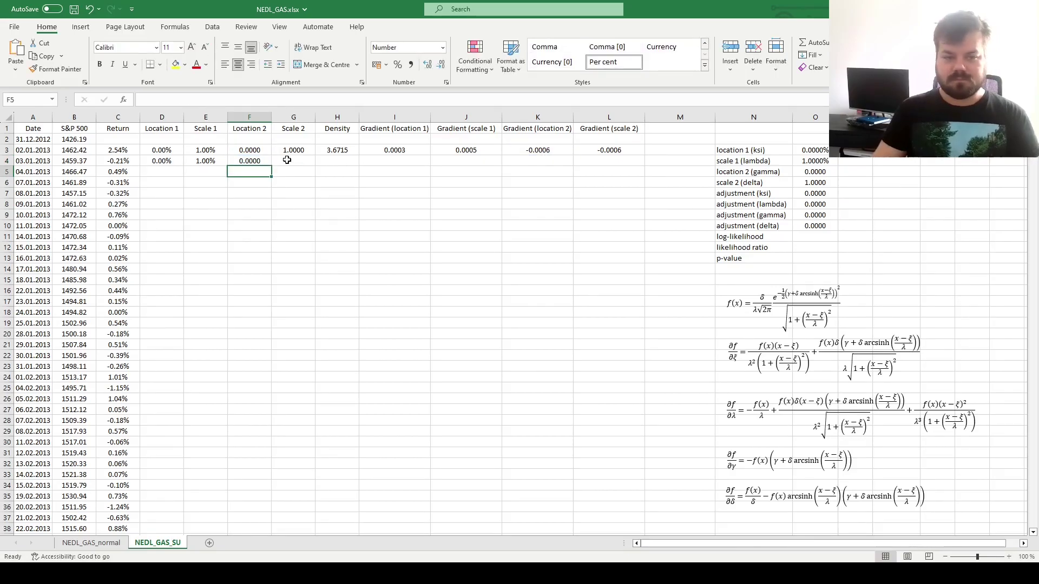
- Enter the scale 2 updating formula in G4 as G3 plus the fixed delta adjustment $O$10 times L3
{"action": "type", "text": "="}
{"action": "key", "text": "Up"}
{"action": "type", "text": "+"}
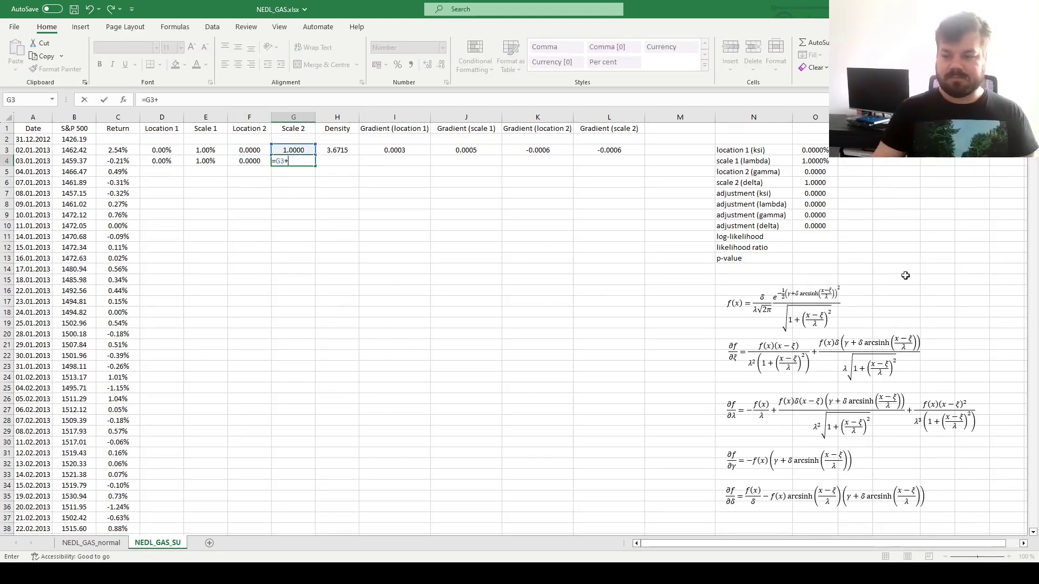
{"action": "left_click", "coordinate": [815, 216]}
{"action": "left_click", "coordinate": [808, 228]}
{"action": "key", "text": "F4"}
{"action": "type", "text": "*"}
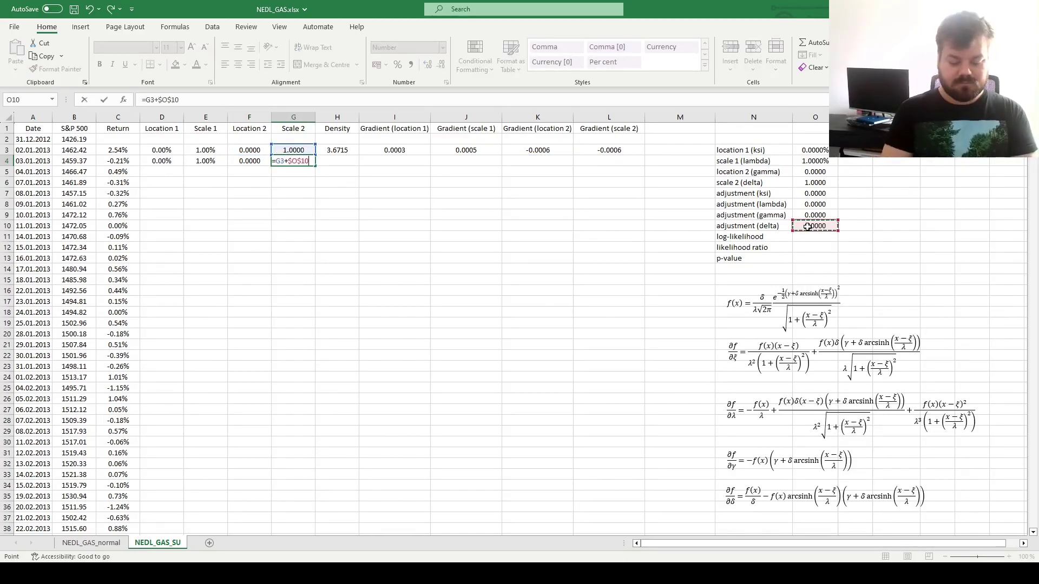
{"action": "left_click", "coordinate": [588, 145]}
{"action": "key", "text": "Return"}
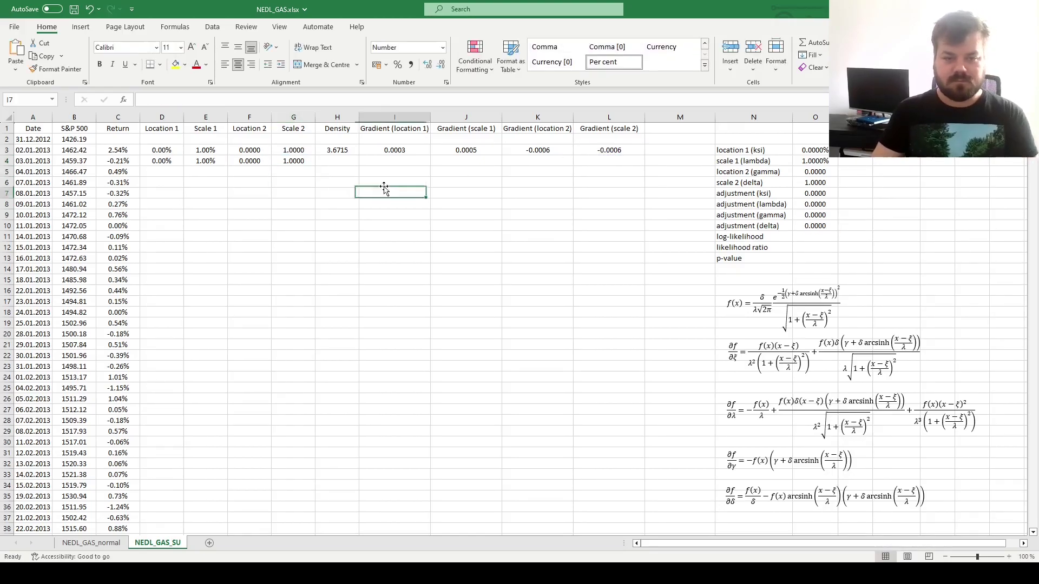
- Copy the density and gradient formulas H3:L3 into row 4 and fill D4:L4 down to the end of the data
{"action": "left_click", "coordinate": [341, 147]}
{"action": "left_click_drag", "start_coordinate": [341, 148], "coordinate": [644, 165]}
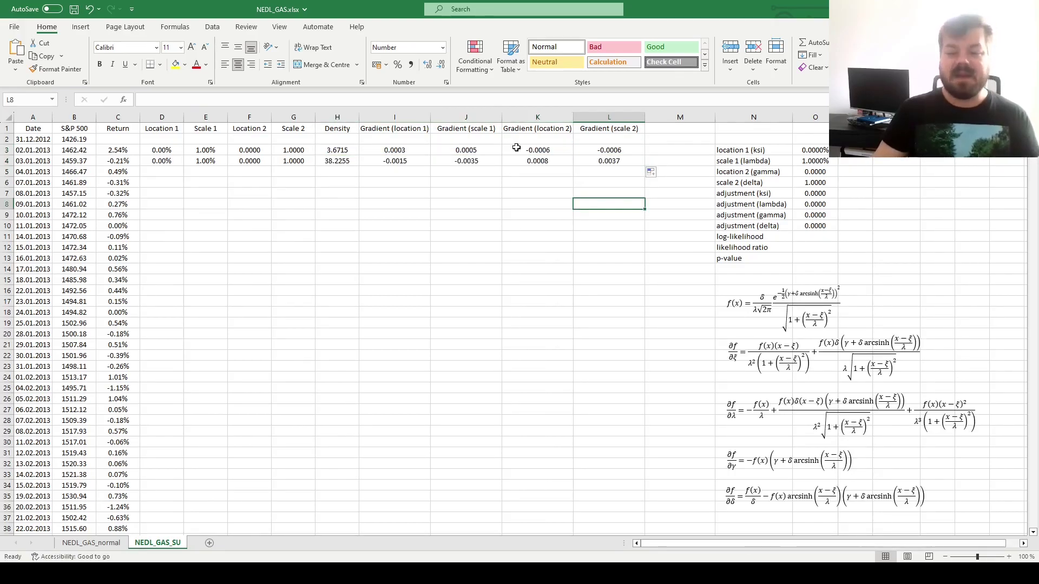
{"action": "left_click_drag", "start_coordinate": [164, 163], "coordinate": [644, 162]}
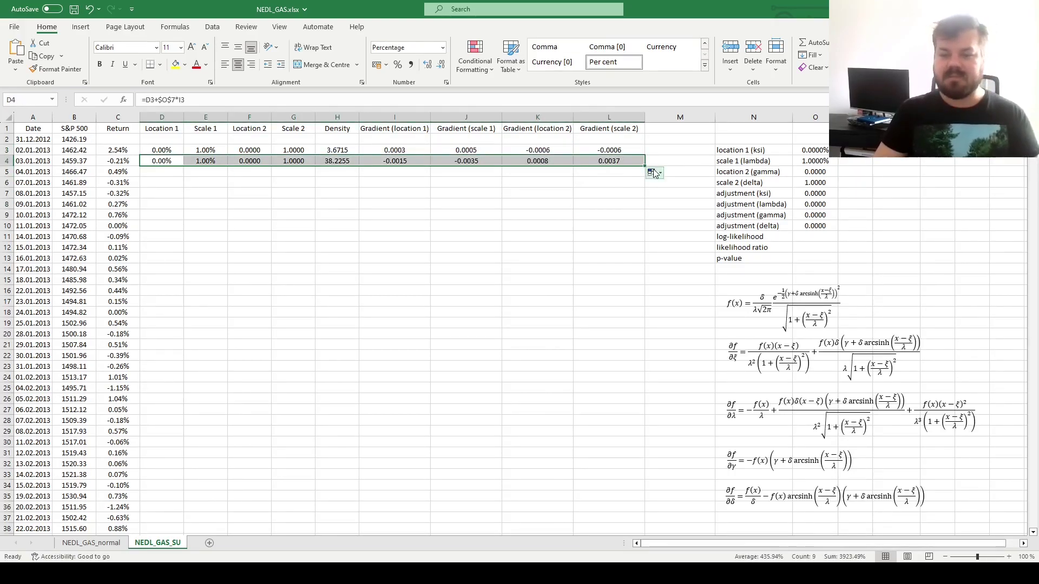
{"action": "double_click", "coordinate": [646, 165]}
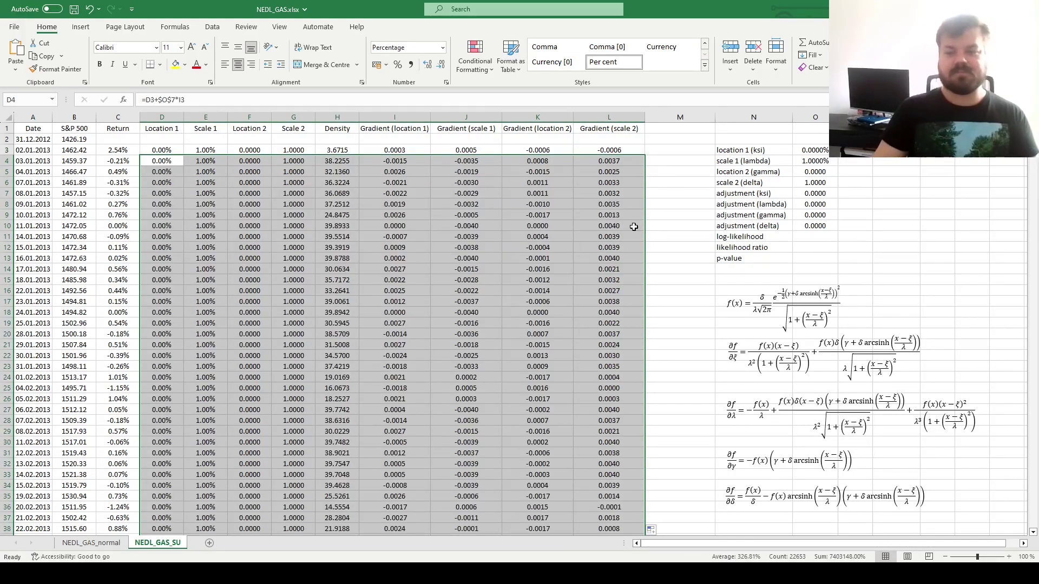
- Build the log-likelihood formula in O11 as the sum of the natural logs of densities H3:H2520
{"action": "left_click", "coordinate": [823, 239]}
{"action": "type", "text": "=SUM("}
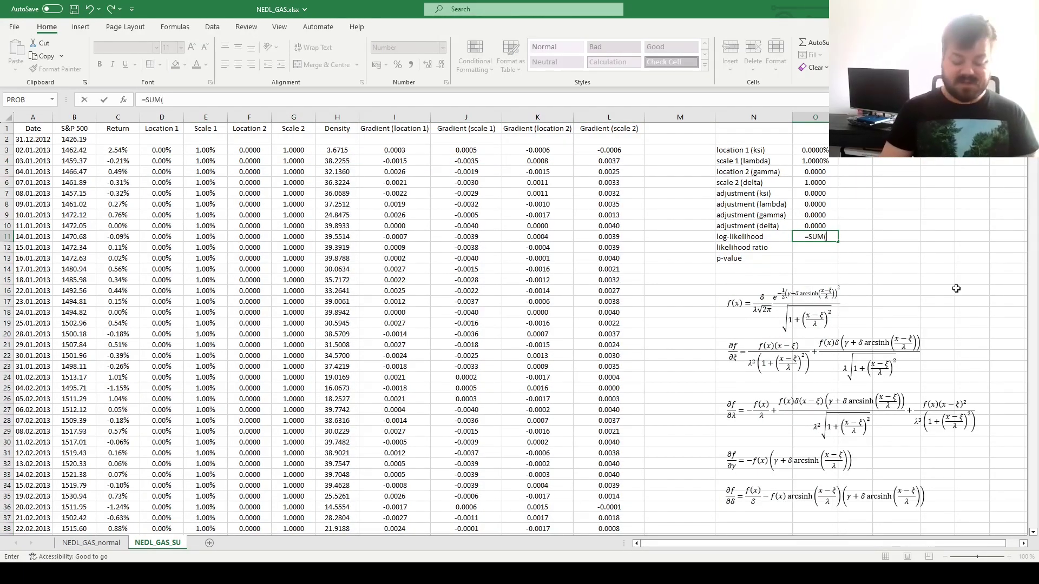
{"action": "type", "text": "LN("}
{"action": "left_click", "coordinate": [343, 152]}
{"action": "key", "text": "ctrl+shift+Down"}
{"action": "type", "text": ")"}
{"action": "left_click_drag", "start_coordinate": [1033, 523], "coordinate": [1033, 127]}
- Wrap the LN term in O11 in IFERROR with -1000 as the fallback and enter =SUM(IFERROR(LN(H3:H2520),-1000)) as an array-wide sum
{"action": "left_click", "coordinate": [164, 99]}
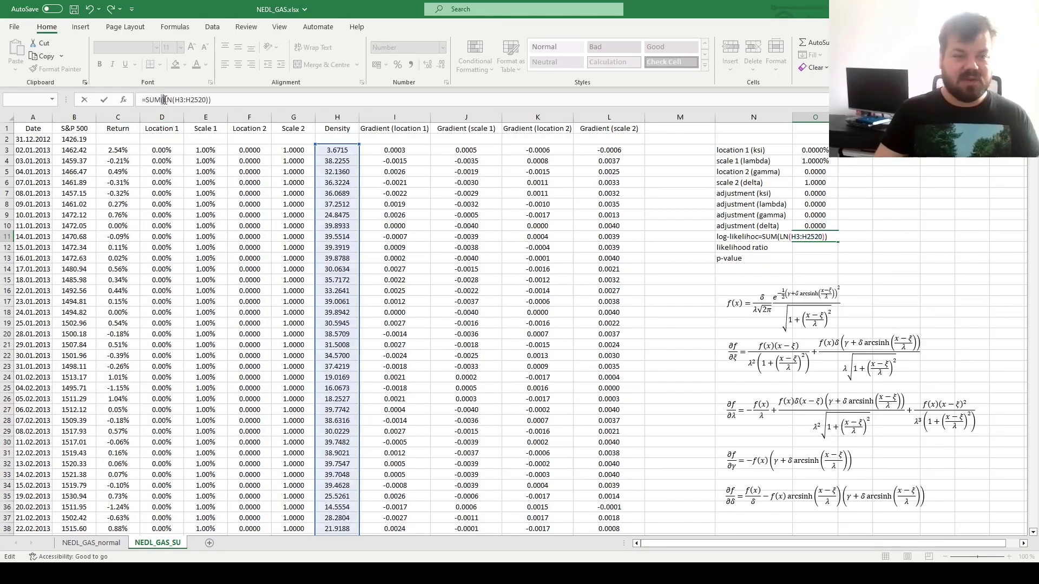
{"action": "type", "text": "IFERROR("}
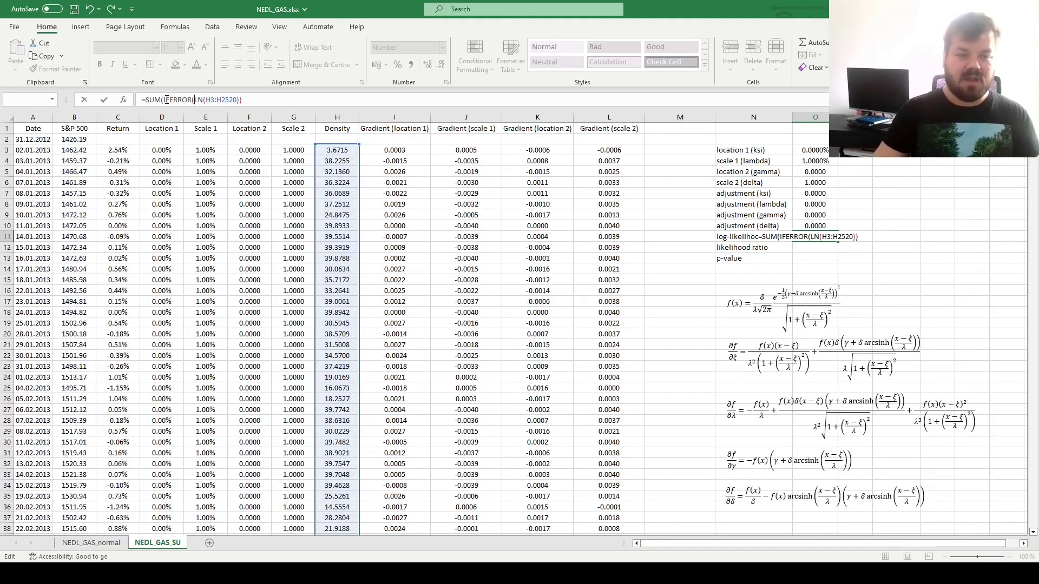
{"action": "key", "text": "BackSpace"}
{"action": "type", "text": ",-1000"}
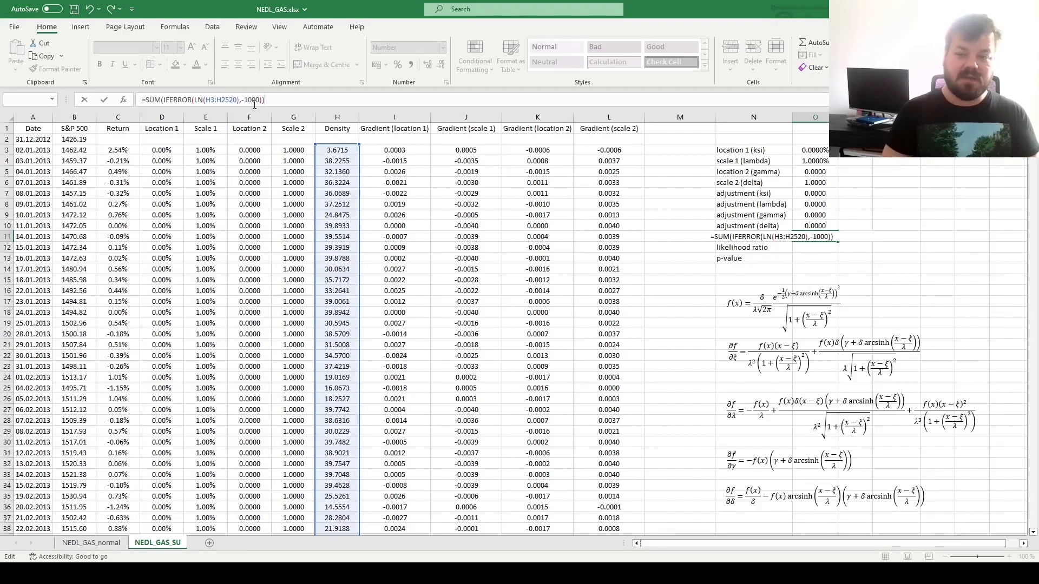
{"action": "type", "text": "))"}
{"action": "key", "text": "ctrl+Return"}
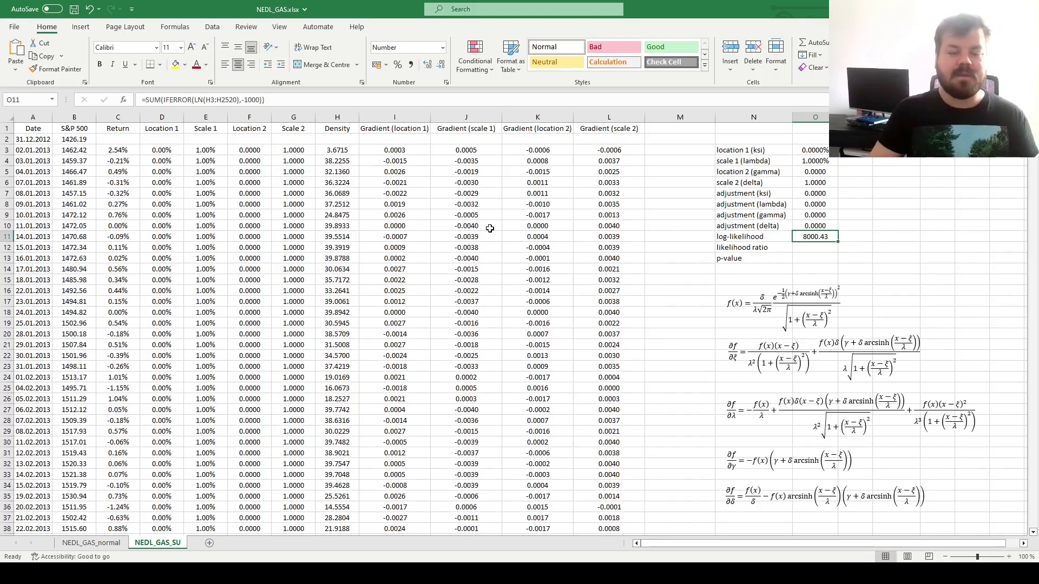
- Open Solver and reset all of its previous settings
{"action": "left_click", "coordinate": [212, 29]}
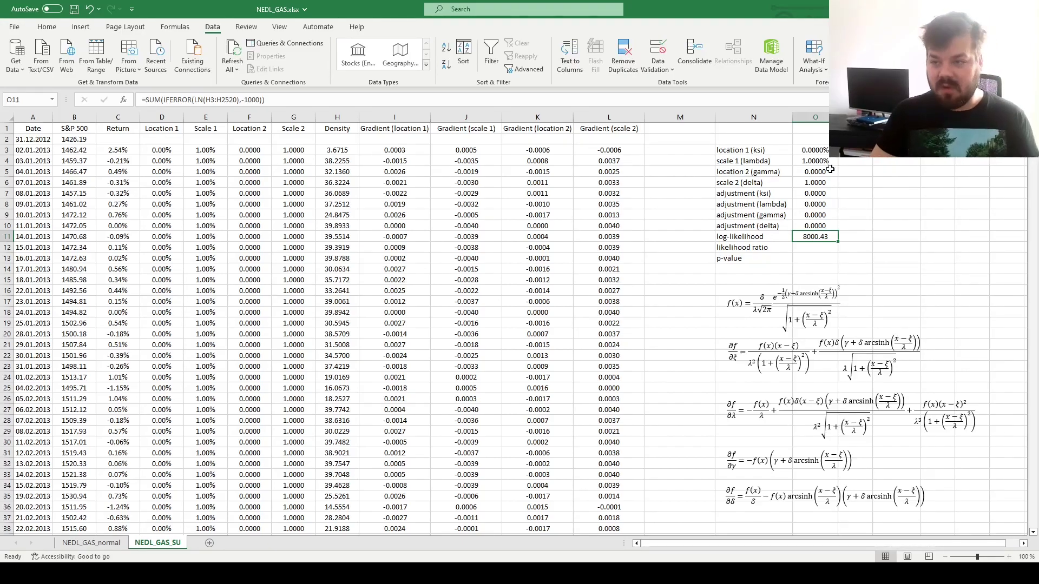
{"action": "left_click", "coordinate": [1011, 54]}
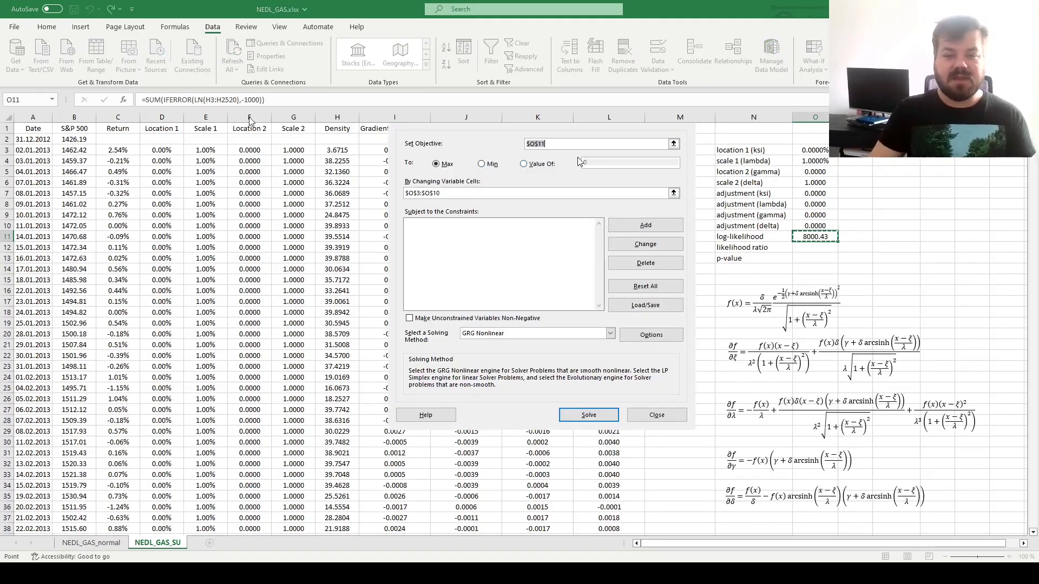
{"action": "left_click", "coordinate": [645, 287]}
{"action": "key", "text": "Escape"}
- Run Solver to maximise log-likelihood O11 by changing O3:O6, with unconstrained variables allowed to be negative, and select the fitted parameters
{"action": "left_click", "coordinate": [1010, 54]}
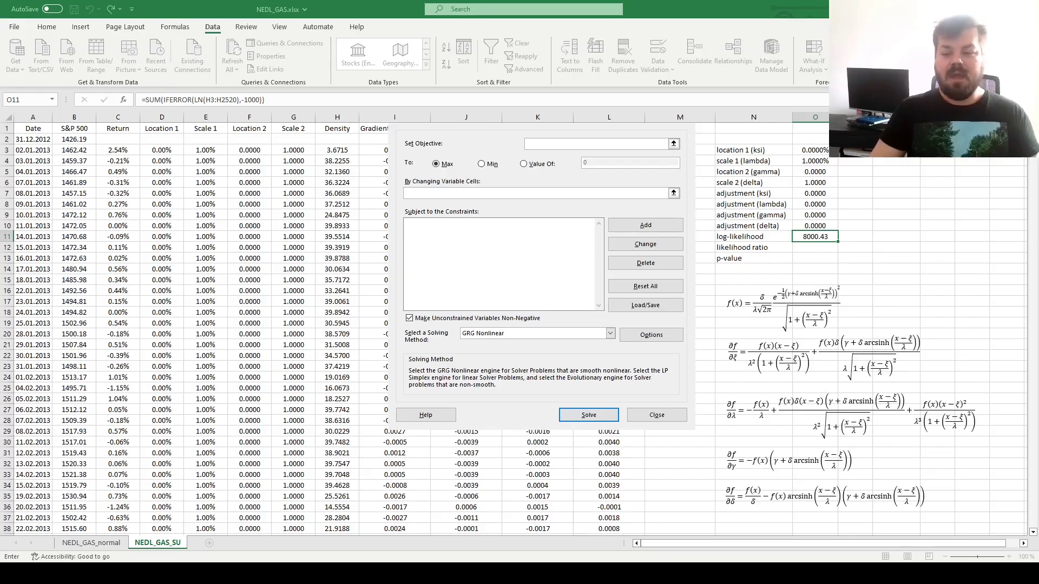
{"action": "left_click", "coordinate": [828, 236]}
{"action": "left_click", "coordinate": [484, 193]}
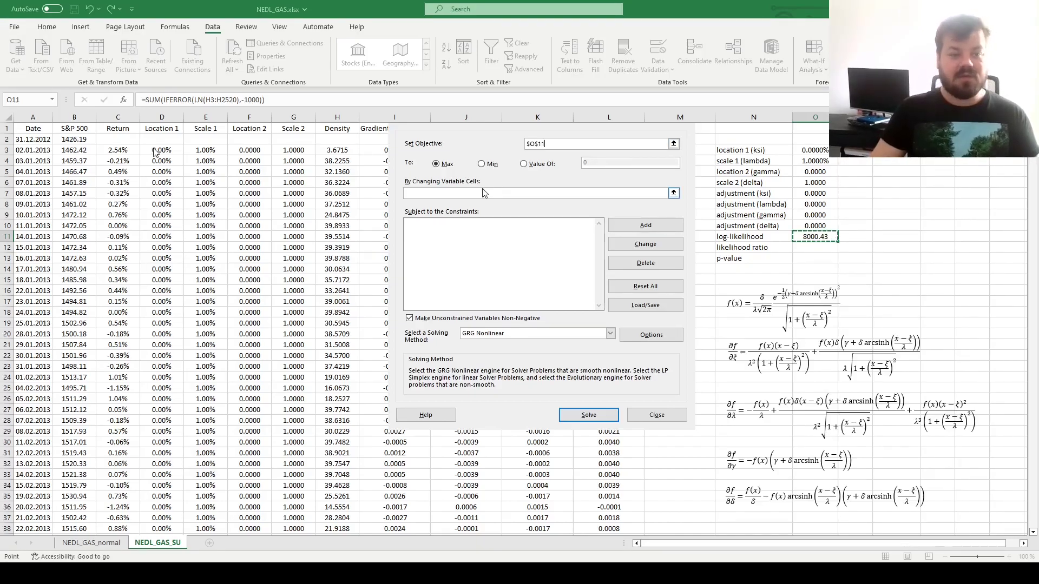
{"action": "left_click_drag", "start_coordinate": [815, 150], "coordinate": [818, 183]}
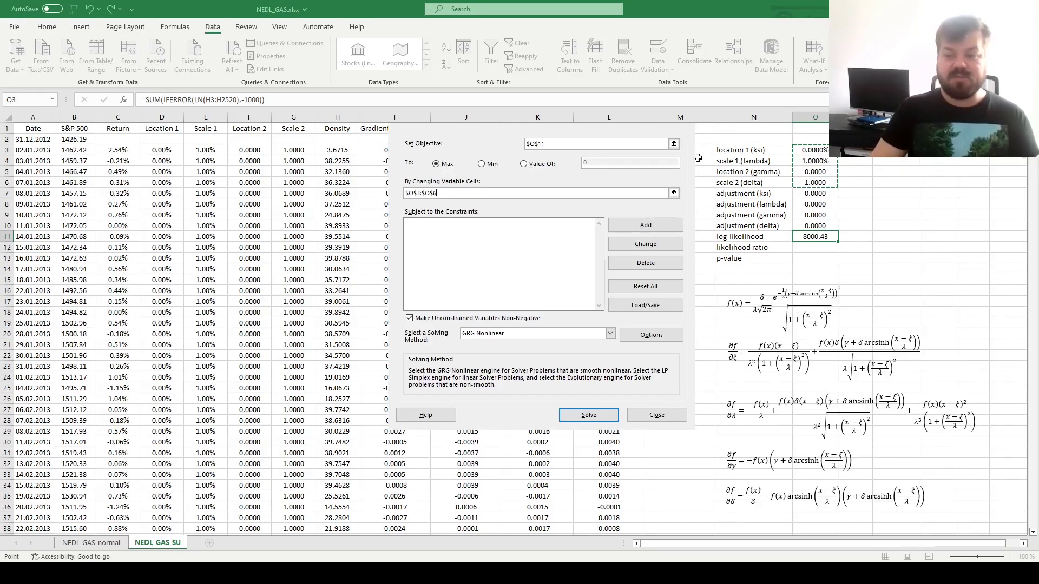
{"action": "left_click", "coordinate": [497, 319]}
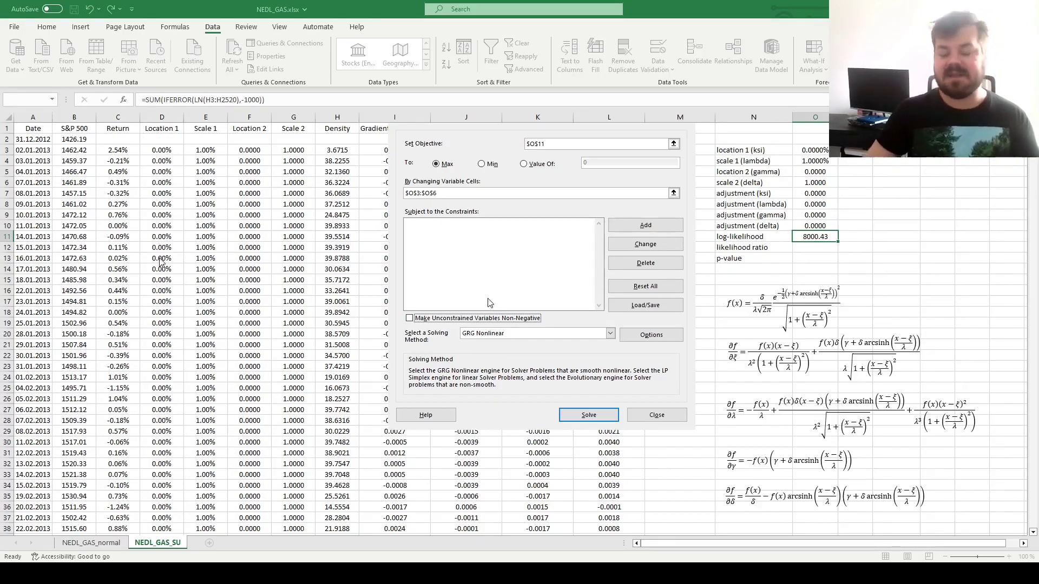
{"action": "left_click", "coordinate": [589, 415]}
{"action": "left_click_drag", "start_coordinate": [815, 150], "coordinate": [827, 181]}
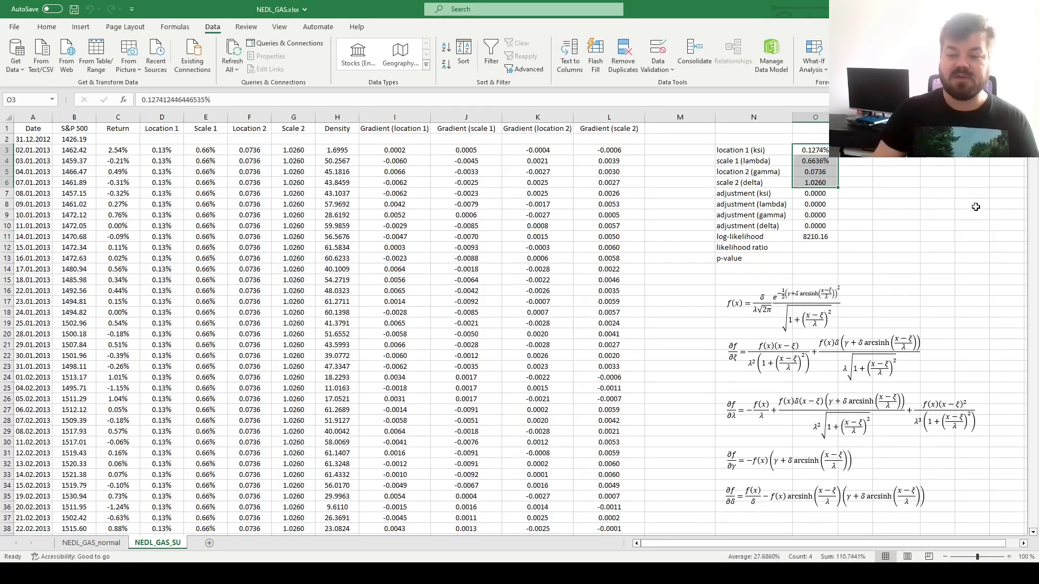
- Store the current log-likelihood from O11 as a static value in R3
{"action": "left_click", "coordinate": [819, 234]}
{"action": "key", "text": "ctrl+c"}
{"action": "left_click", "coordinate": [939, 152]}
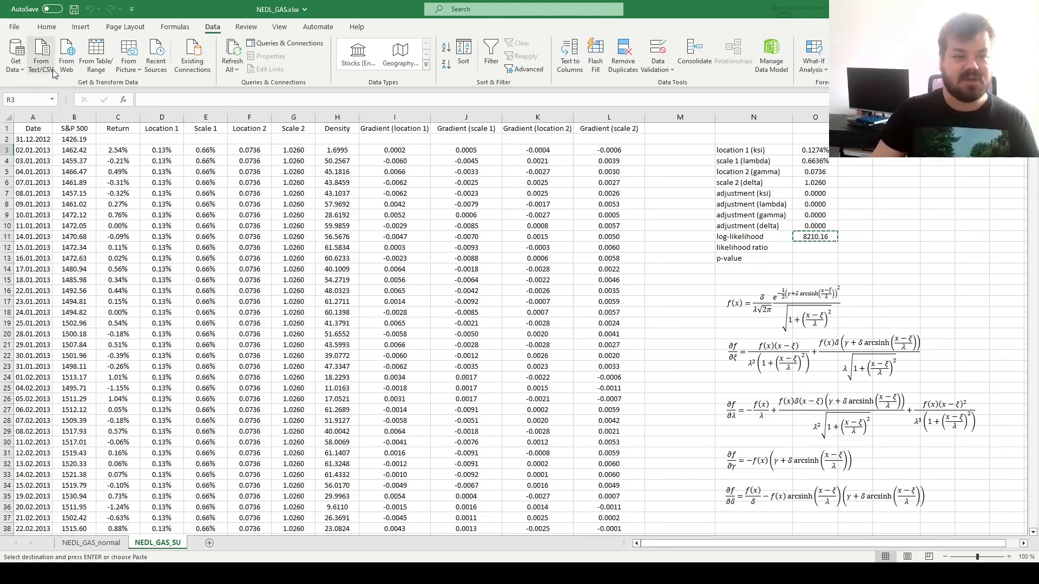
{"action": "left_click", "coordinate": [47, 30]}
{"action": "left_click", "coordinate": [16, 54]}
{"action": "left_click", "coordinate": [903, 209]}
{"action": "key", "text": "Escape"}
{"action": "left_click", "coordinate": [816, 237]}
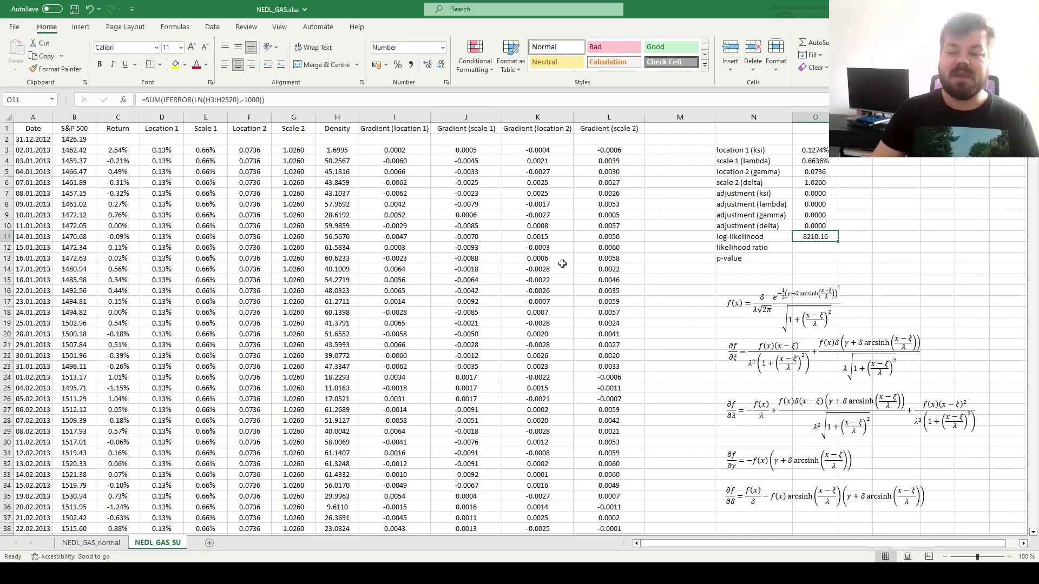
- Rerun Solver to maximise log-likelihood O11, extending the changing cells to O3:O10 so the adjustment coefficients are estimated too
{"action": "left_click_drag", "start_coordinate": [406, 154], "coordinate": [590, 150]}
{"action": "left_click", "coordinate": [706, 250]}
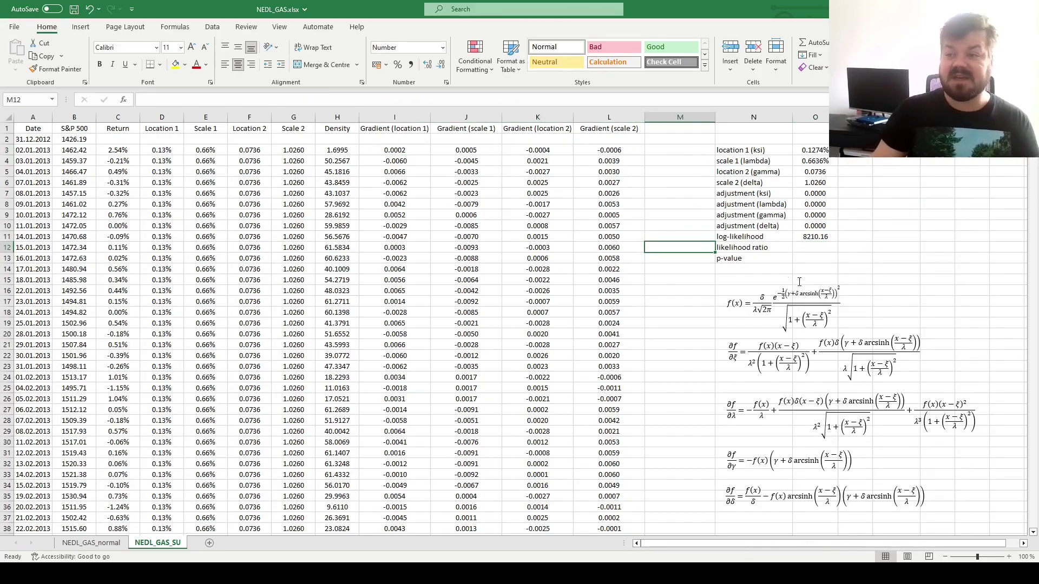
{"action": "left_click", "coordinate": [212, 26]}
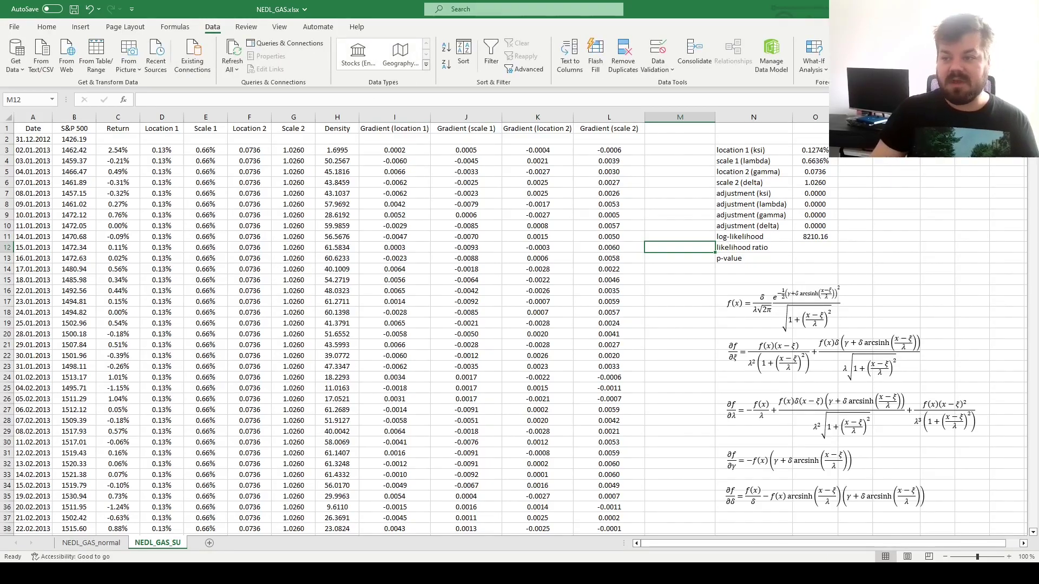
{"action": "left_click", "coordinate": [1001, 54]}
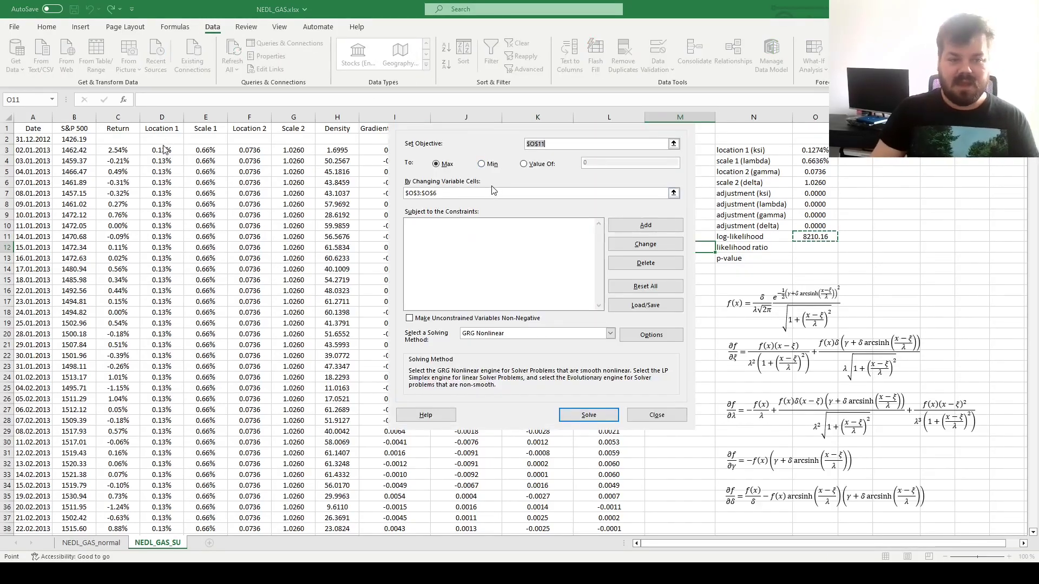
{"action": "key", "text": "BackSpace"}
{"action": "left_click_drag", "start_coordinate": [809, 152], "coordinate": [811, 225]}
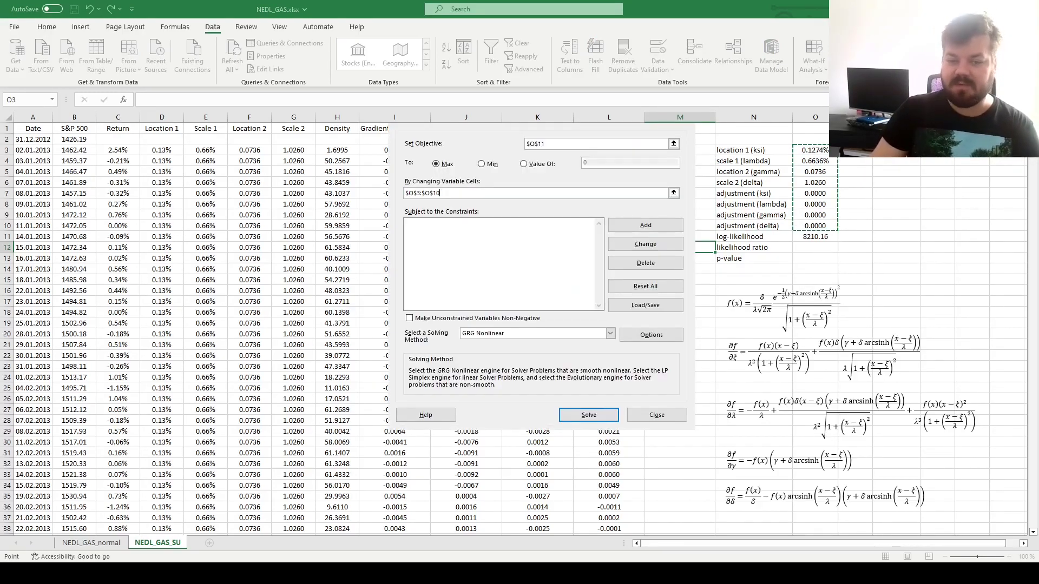
{"action": "left_click", "coordinate": [589, 415]}
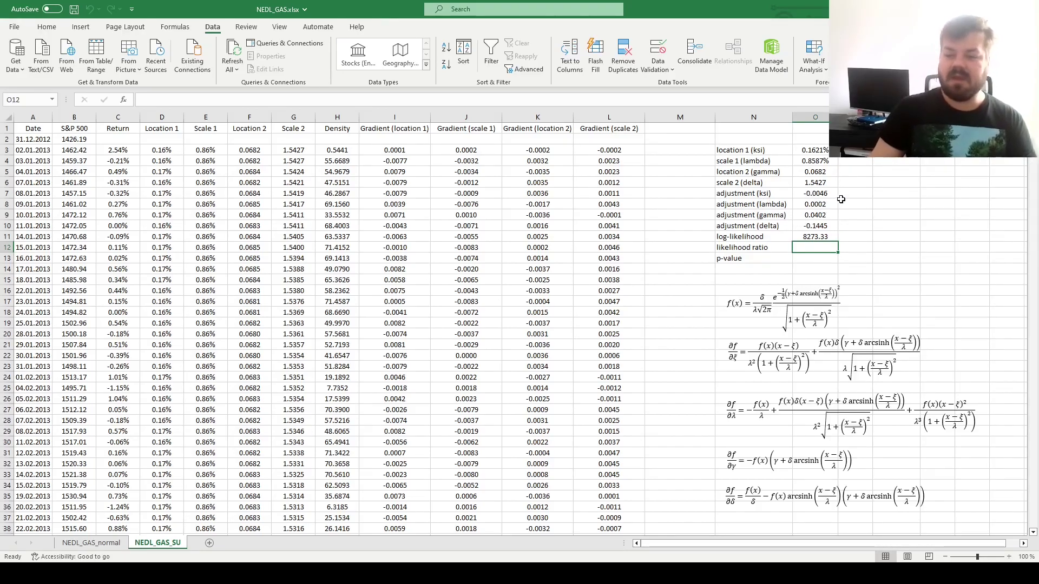
- Examine the estimated adjustment coefficients for ksi, lambda, gamma and delta in O7:O10
{"action": "left_click", "coordinate": [797, 208]}
{"action": "left_click_drag", "start_coordinate": [797, 207], "coordinate": [832, 215]}
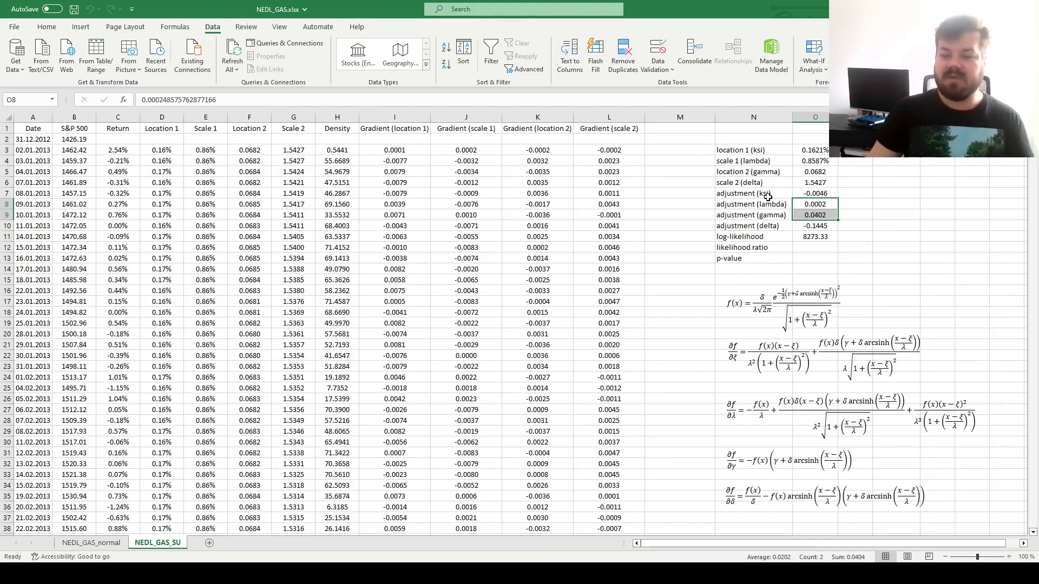
{"action": "left_click_drag", "start_coordinate": [767, 194], "coordinate": [828, 193]}
{"action": "left_click_drag", "start_coordinate": [768, 223], "coordinate": [811, 226]}
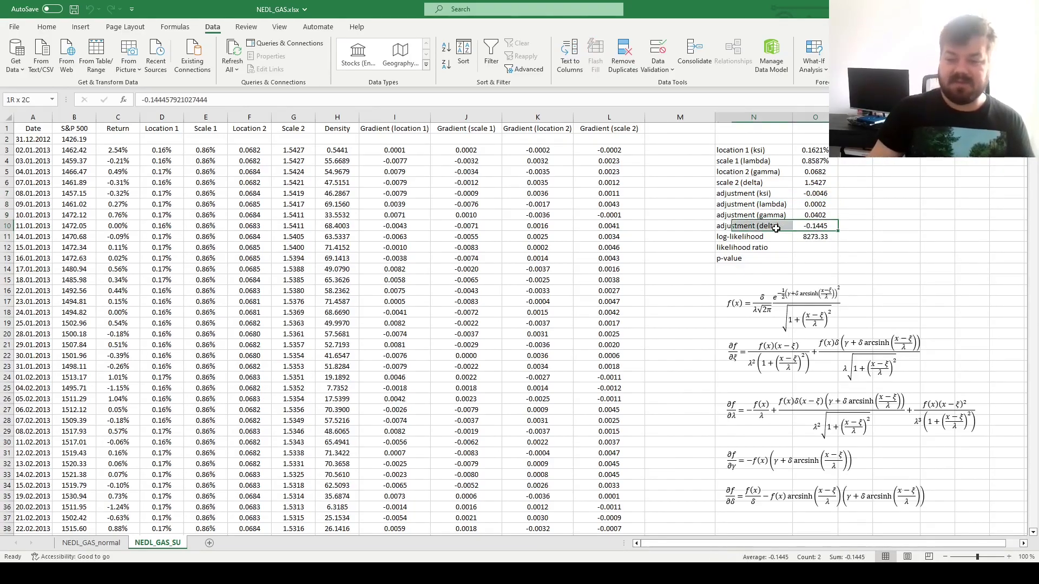
{"action": "left_click_drag", "start_coordinate": [766, 196], "coordinate": [809, 195]}
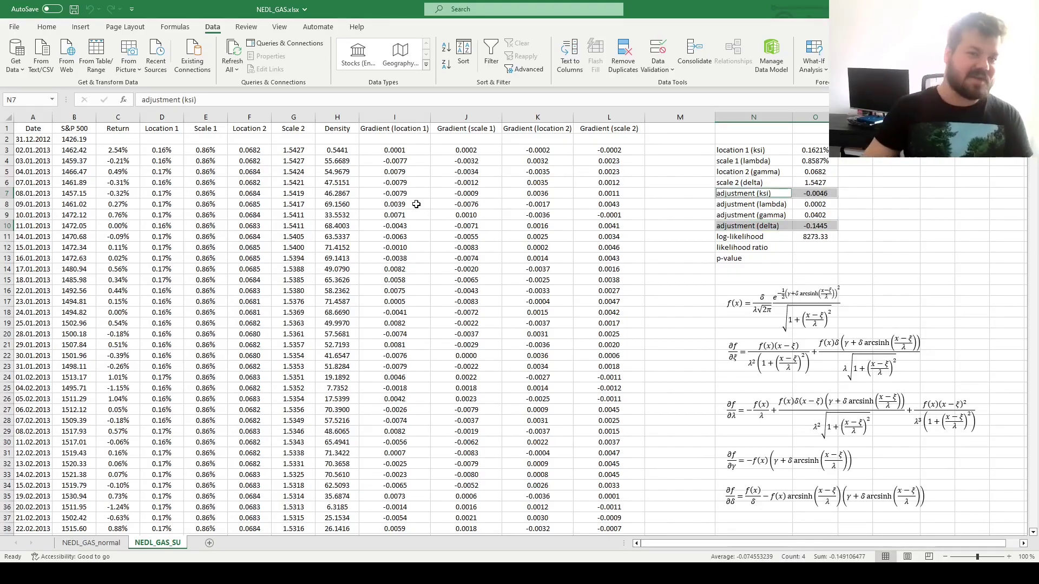
- Calculate the likelihood ratio in O12 as =2*(O11-R3), comparing the full model with the stored static log-likelihood
{"action": "left_click", "coordinate": [810, 238]}
{"action": "left_click", "coordinate": [814, 250]}
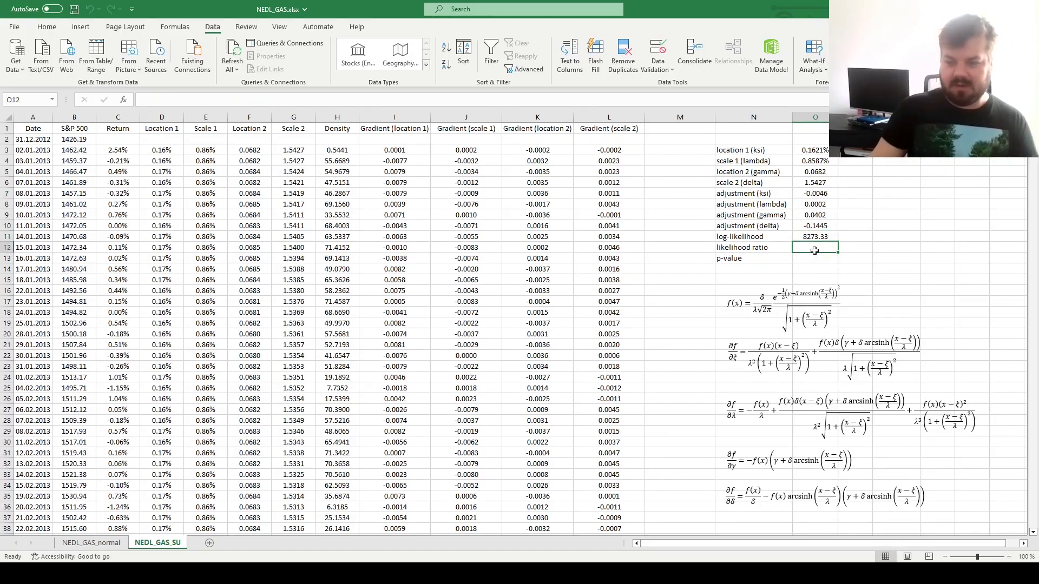
{"action": "type", "text": "=2*("}
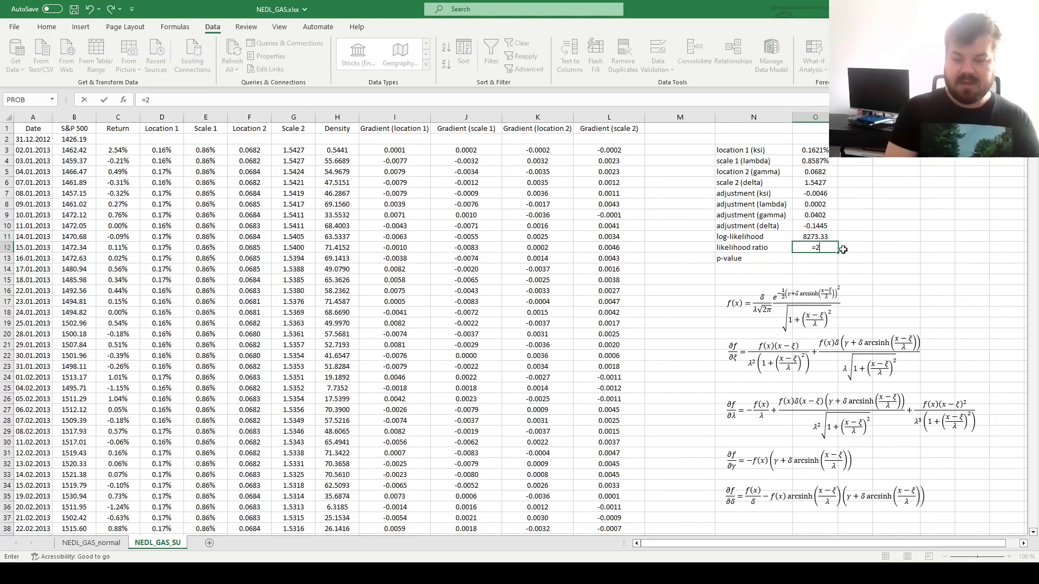
{"action": "left_click", "coordinate": [817, 236]}
{"action": "type", "text": "-"}
{"action": "left_click", "coordinate": [941, 150]}
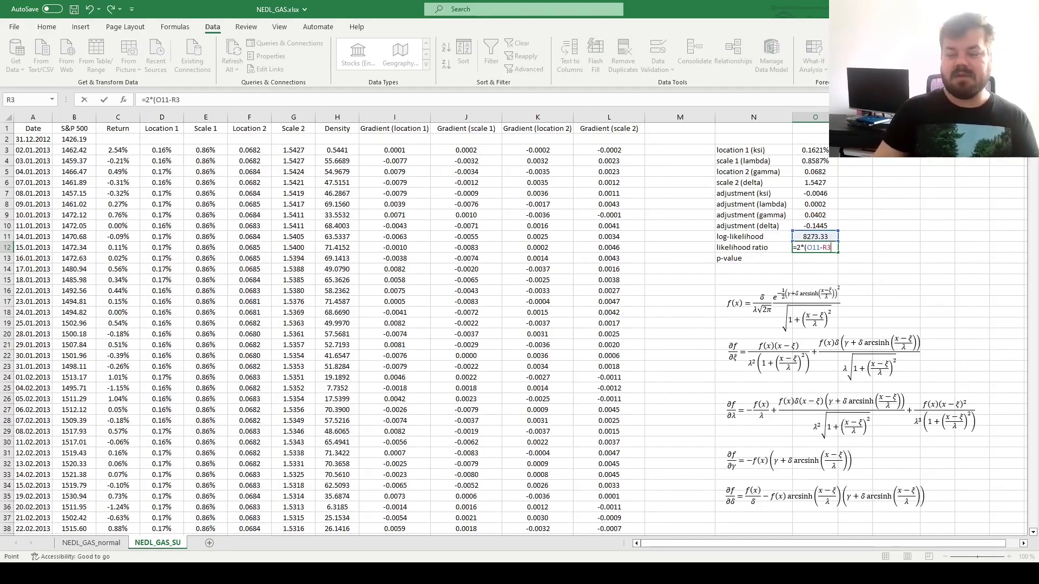
{"action": "key", "text": "Return"}
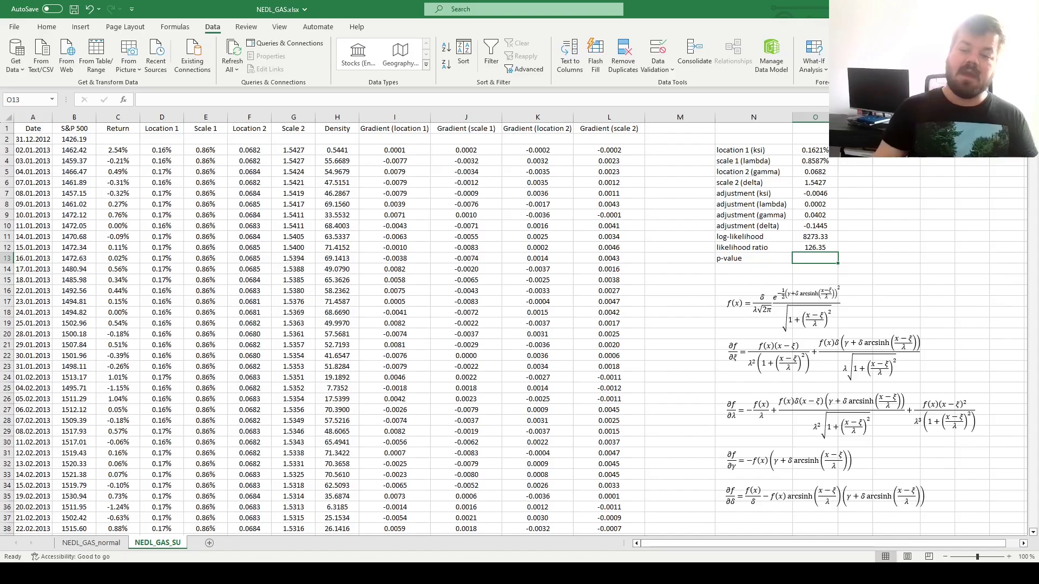
- Calculate the likelihood-ratio test's p-value in O13 with =CHISQ.DIST.RT(O12,4)
{"action": "type", "text": "="}
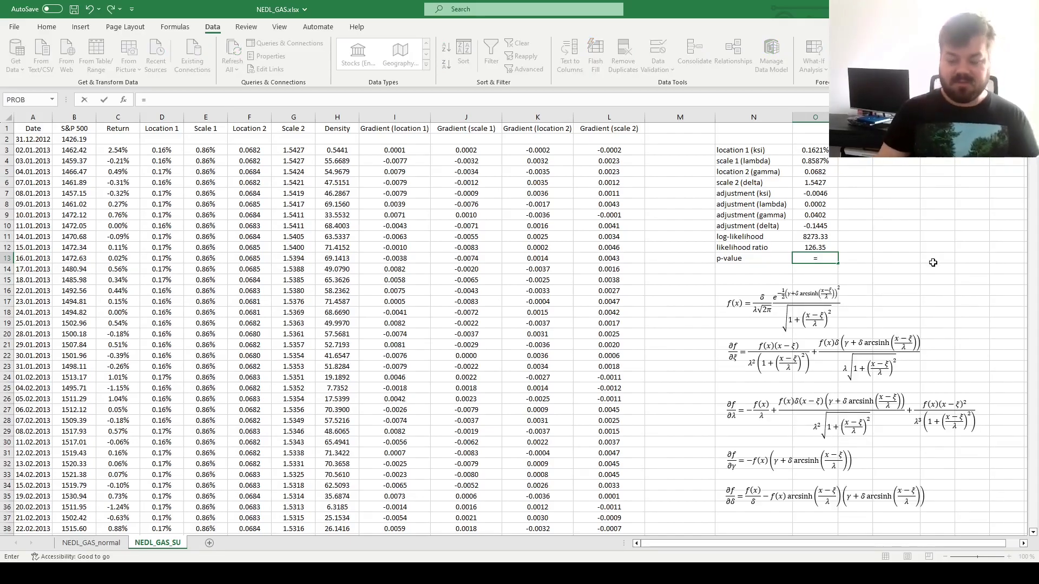
{"action": "type", "text": "CHI"}
{"action": "double_click", "coordinate": [842, 285]}
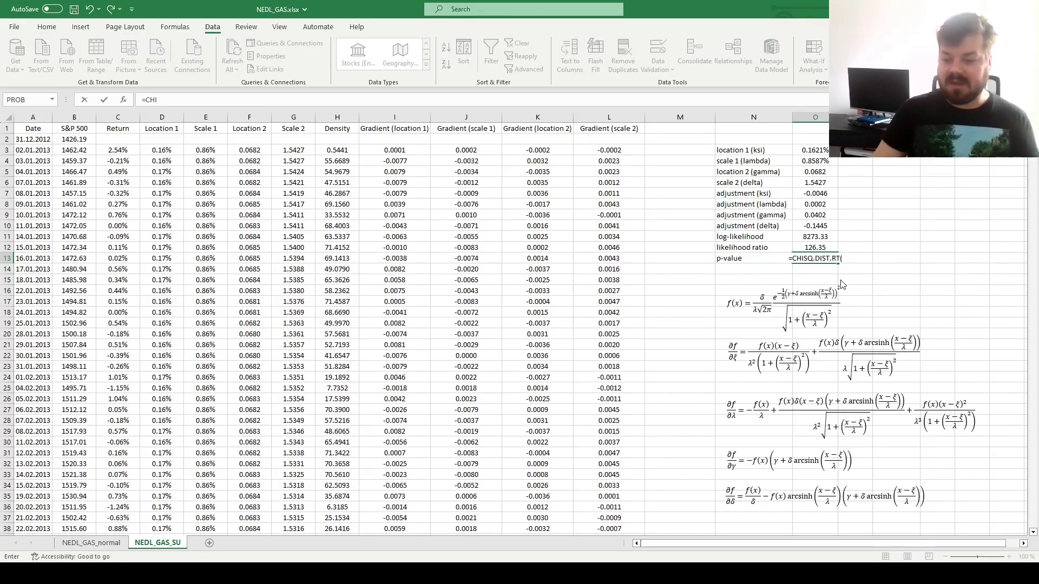
{"action": "left_click", "coordinate": [815, 249]}
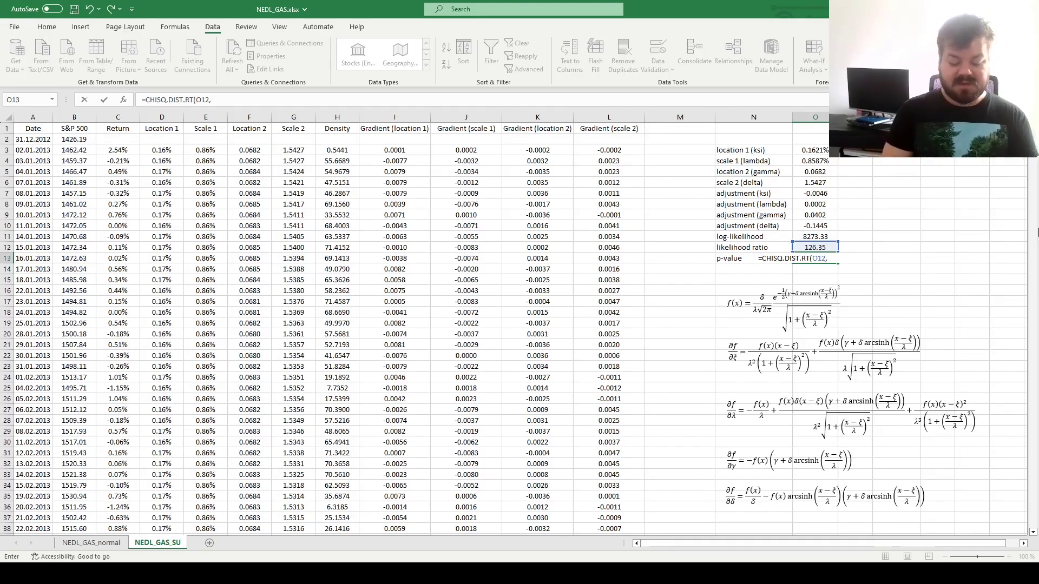
{"action": "key", "text": "ctrl+Return"}
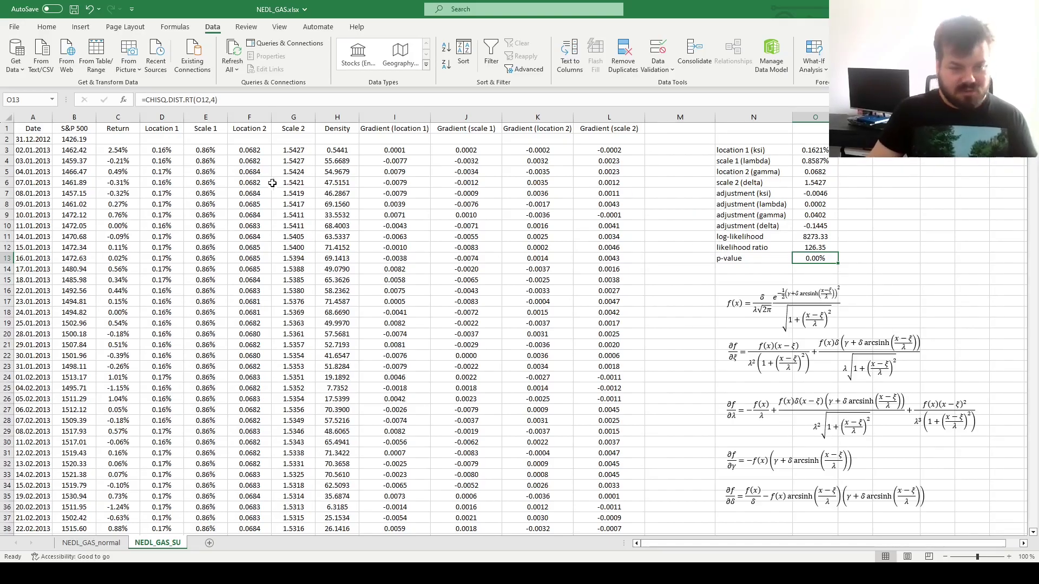
- Plot the Location 1 series D3:D2520 as a scatter chart with lines
{"action": "left_click", "coordinate": [164, 150]}
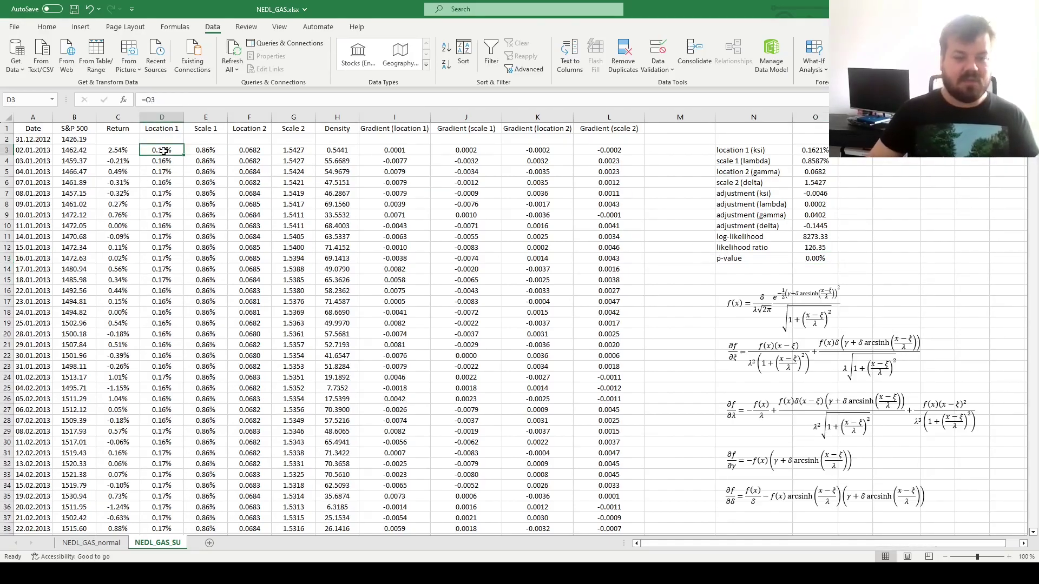
{"action": "key", "text": "ctrl+shift+Down"}
{"action": "left_click", "coordinate": [80, 27]}
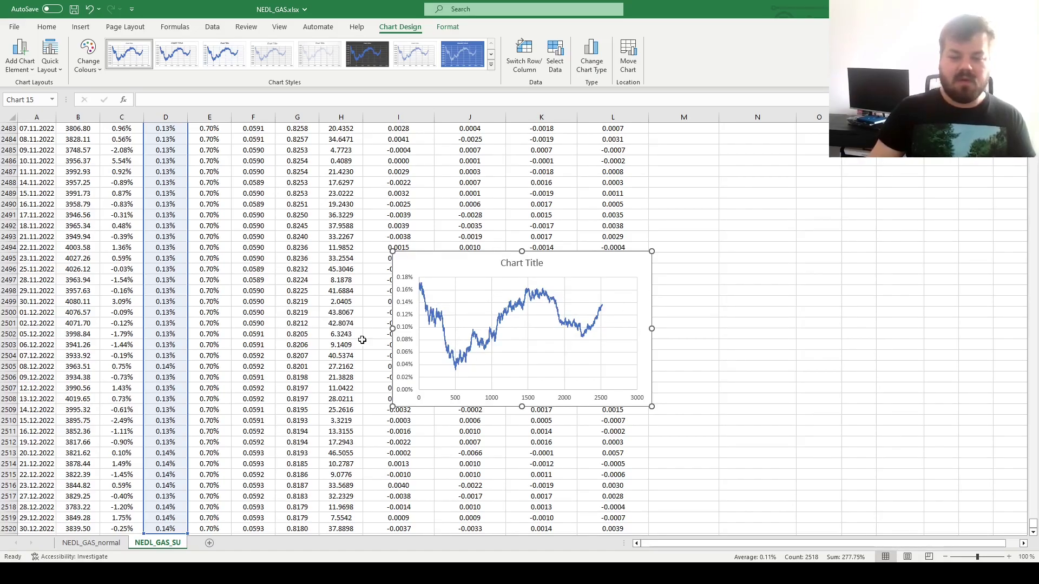
- Move the chart's source range to the Scale 1, Scale 2 and Location 2 columns in turn to inspect each series
{"action": "scroll", "coordinate": [322, 292], "scroll_direction": "down", "scroll_amount": 2}
{"action": "left_click_drag", "start_coordinate": [165, 469], "coordinate": [228, 461]}
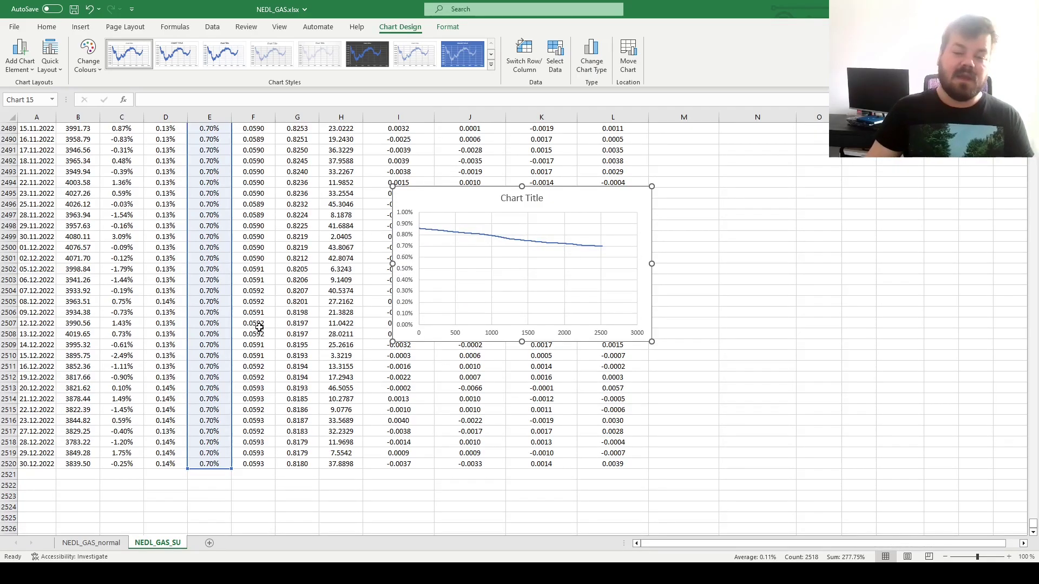
{"action": "left_click_drag", "start_coordinate": [218, 473], "coordinate": [298, 470]}
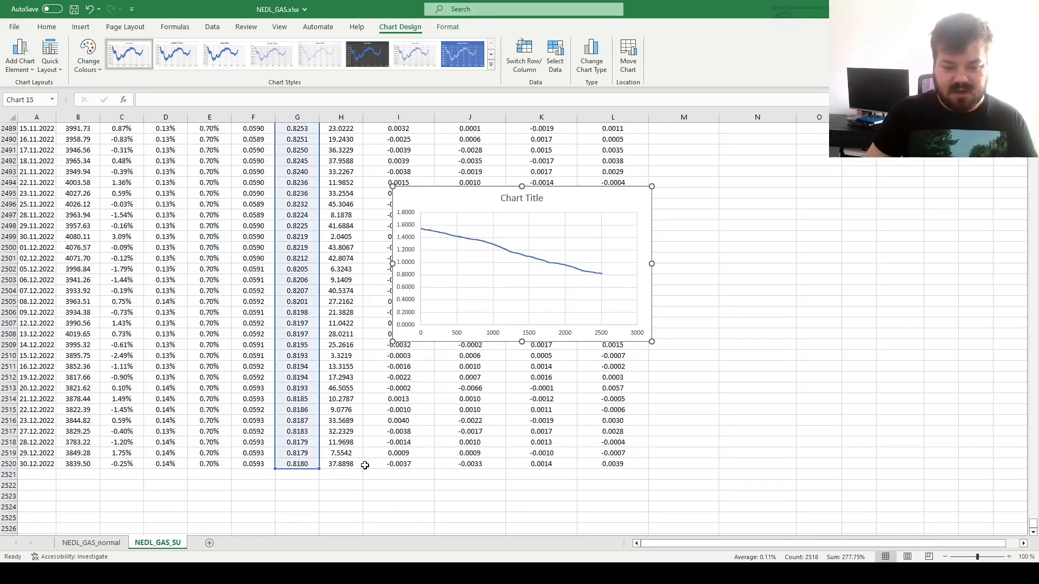
{"action": "left_click_drag", "start_coordinate": [300, 468], "coordinate": [259, 470]}
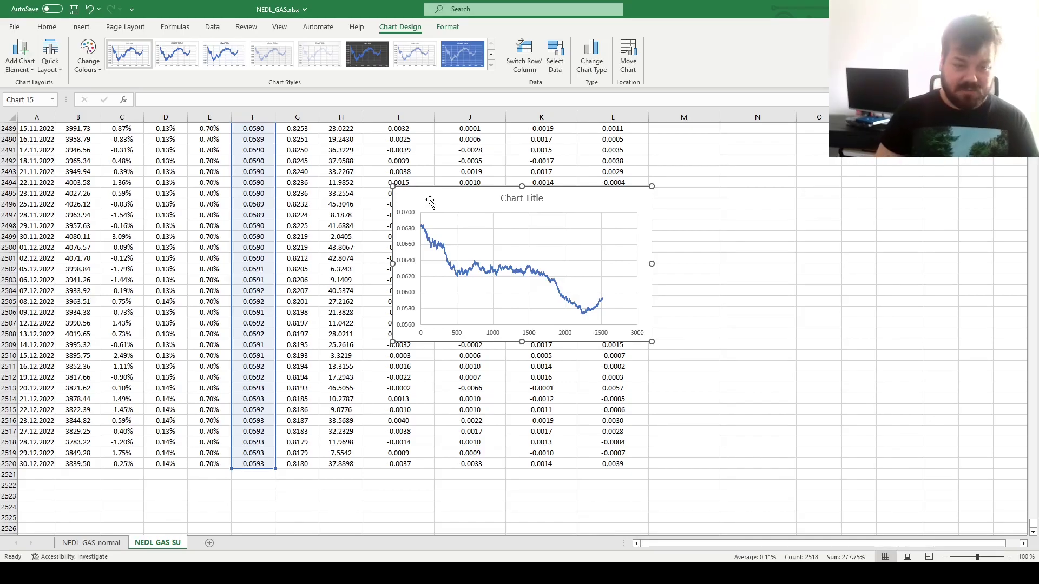
- Delete the chart and return to the Location 1 header in D1
{"action": "key", "text": "Delete"}
{"action": "key", "text": "ctrl+Up"}
{"action": "key", "text": "ctrl+Up"}
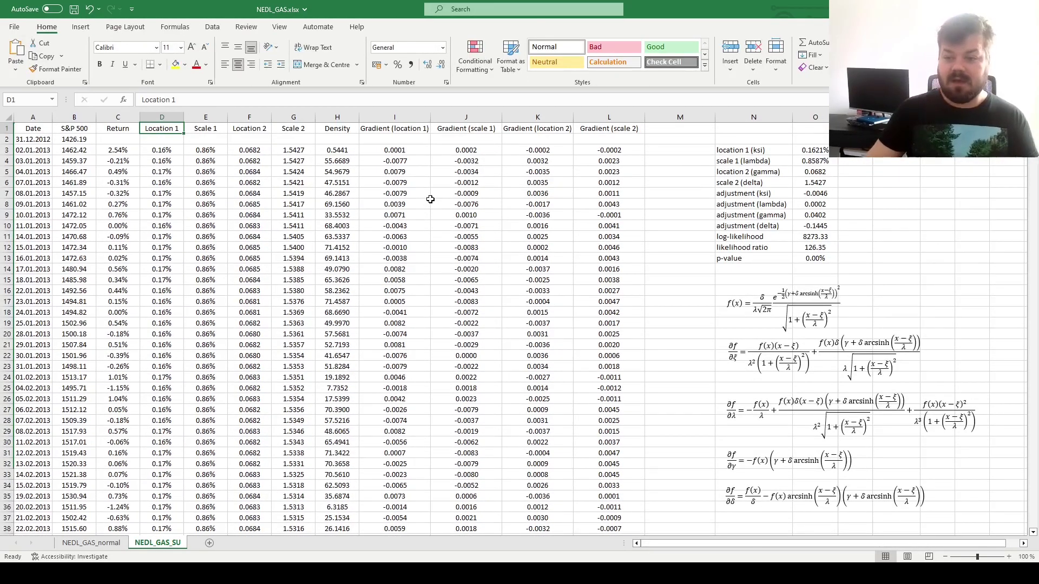